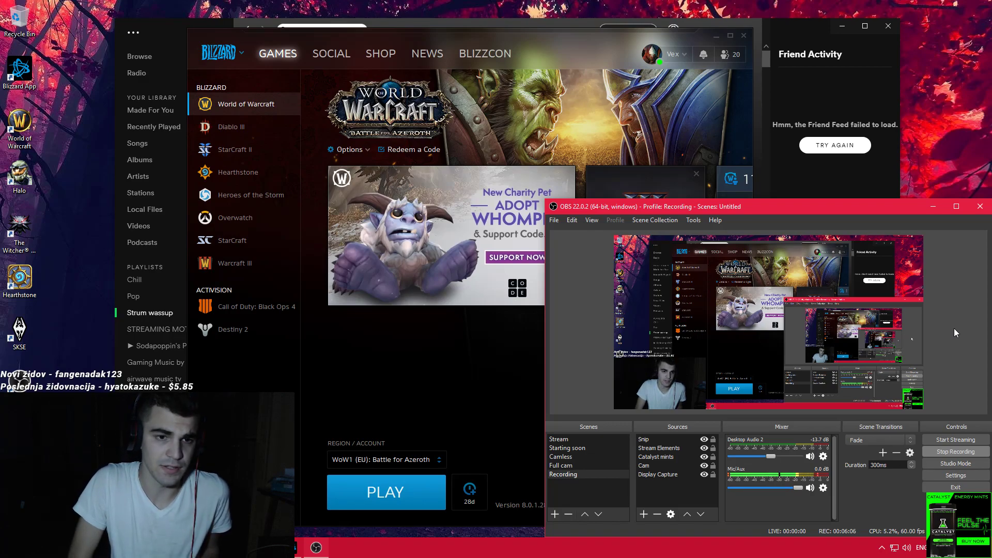
mouse_move(752, 209)
left_mouse_down()
mouse_move(487, 163)
mouse_move(762, 197)
mouse_move(752, 209)
left_mouse_up()
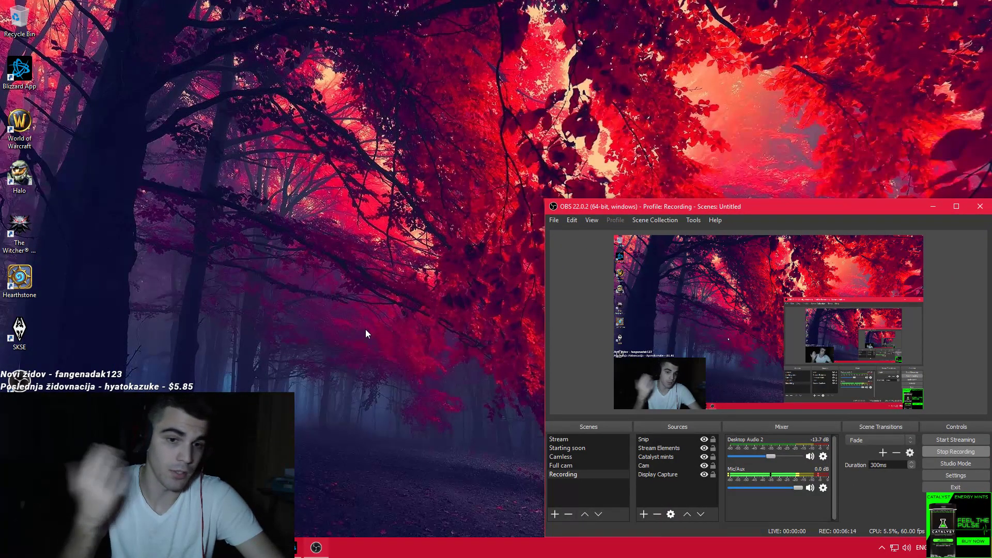
left_click(291, 548)
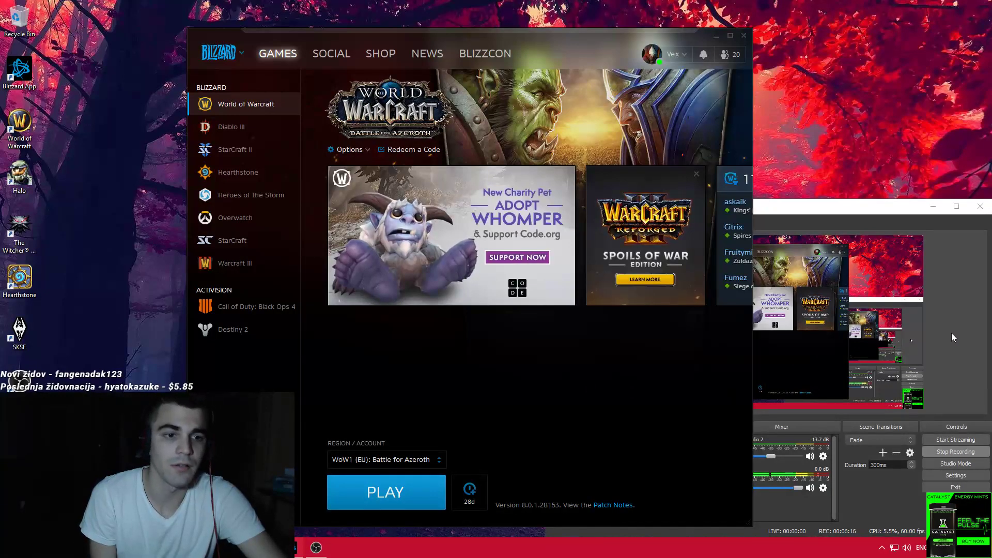
left_click(953, 338)
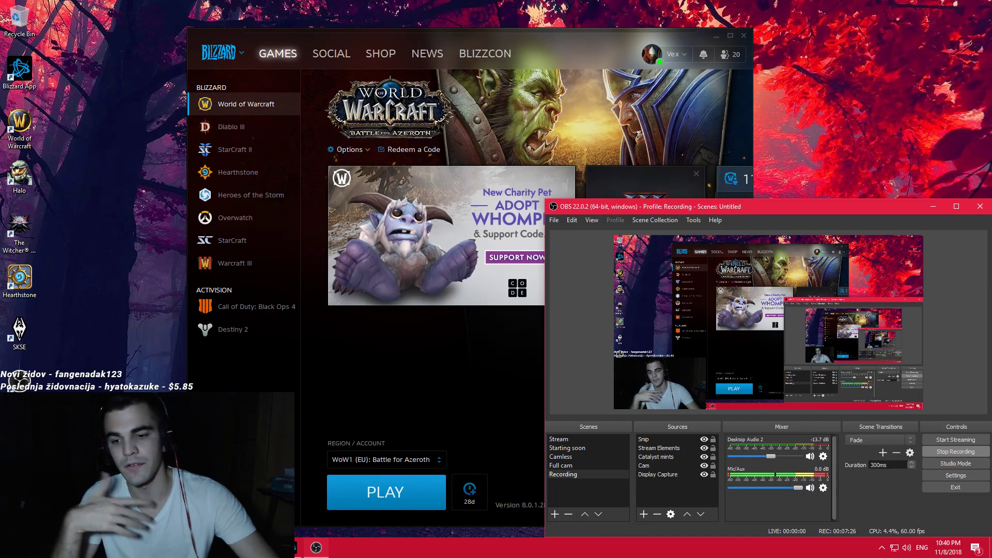
Switch to the browser and download the Windows version of OBS Studio from obsproject.com.
key("alt+Tab")
left_click(62, 8)
middle_click(455, 5)
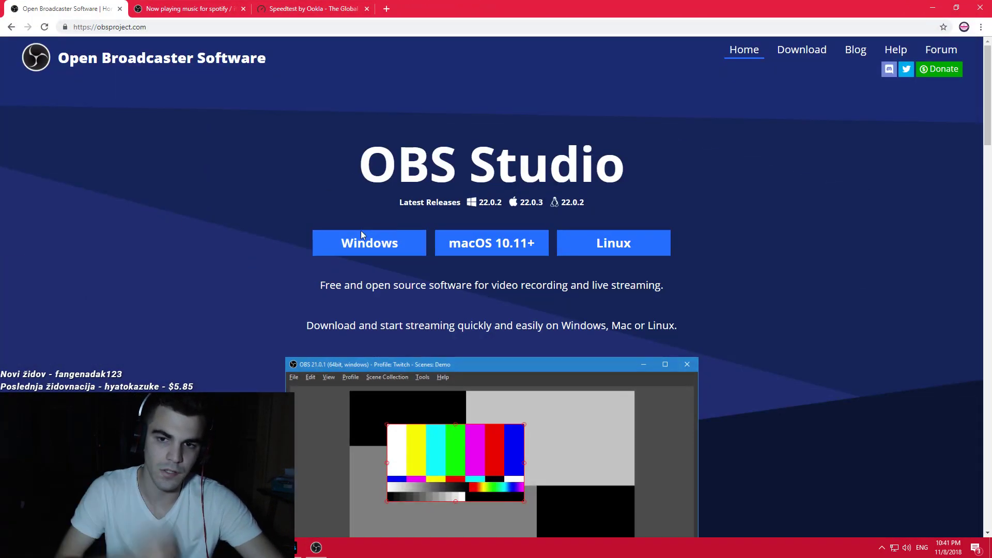
scroll(258, 238, "down", 9)
scroll(67, 217, "up", 9)
left_click(346, 246)
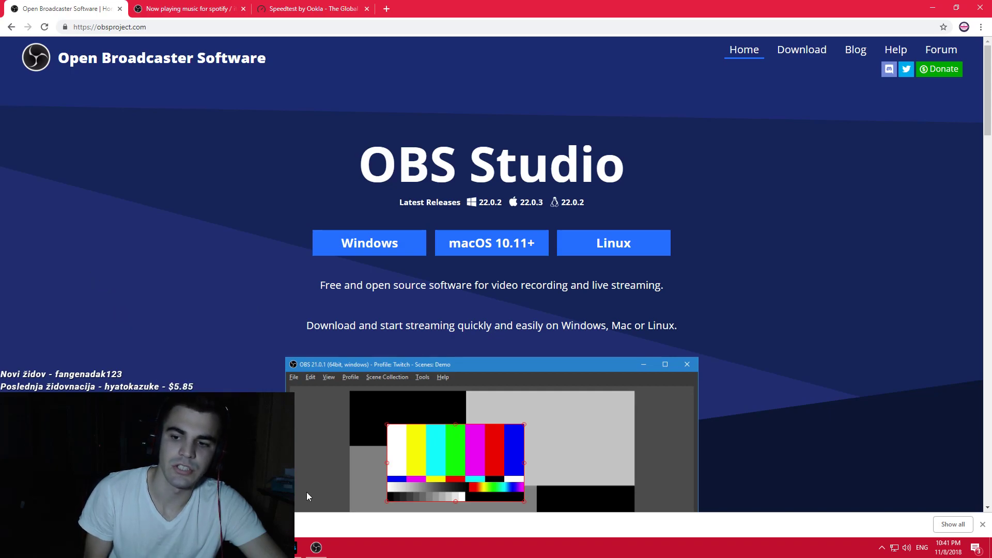
Return to OBS and examine the source types that can be added, along with the Recording scene's webcam and display sources.
left_click(316, 547)
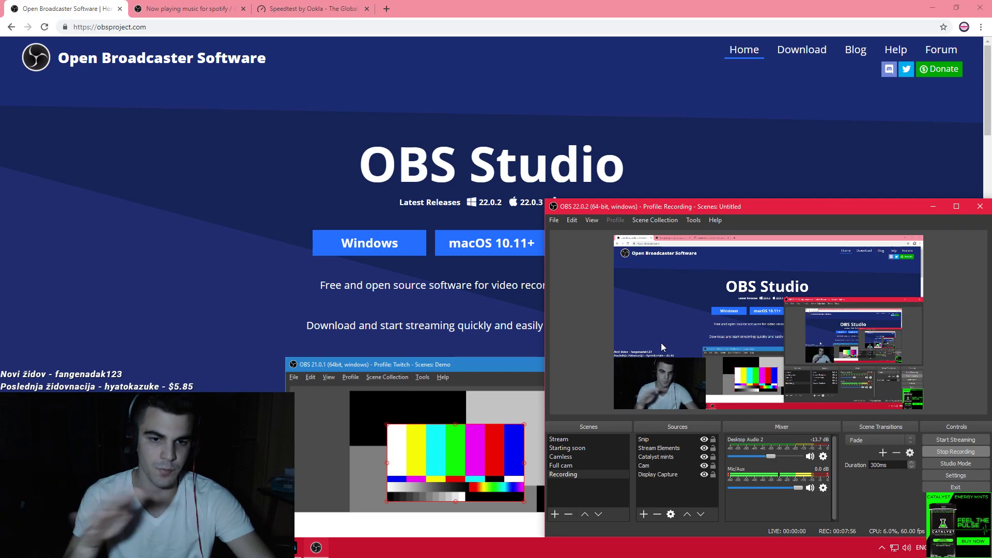
right_click(662, 490)
mouse_move(690, 417)
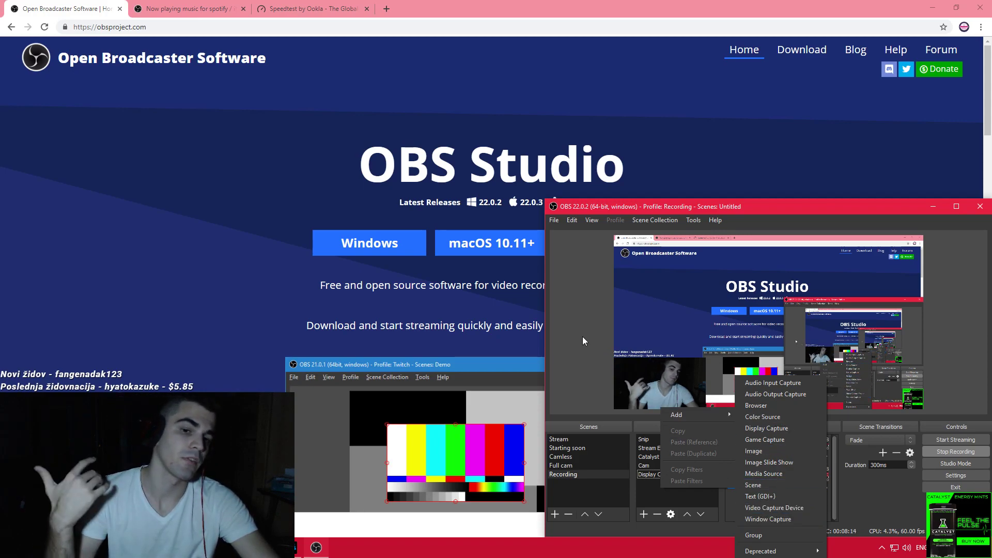
left_click(662, 481)
left_click(671, 391)
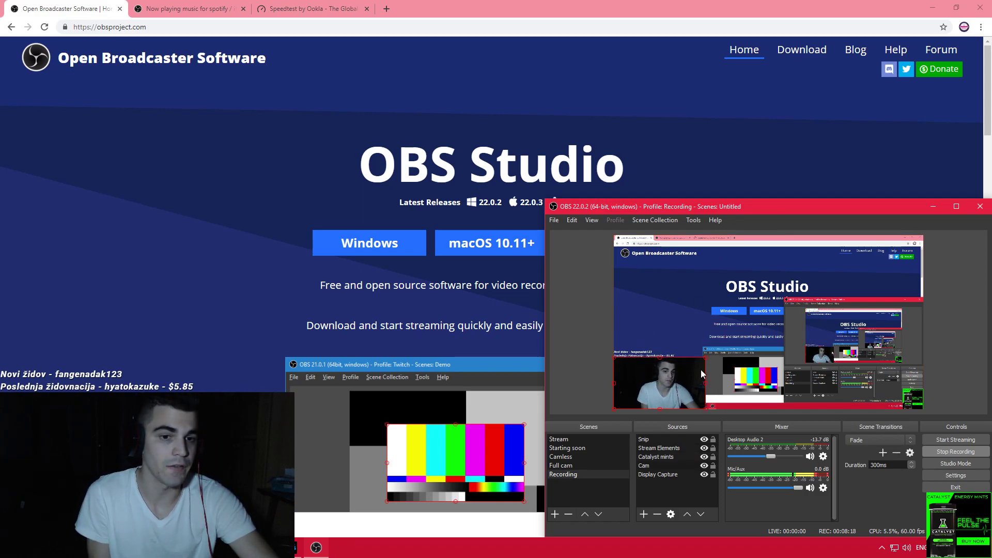
left_click(592, 340)
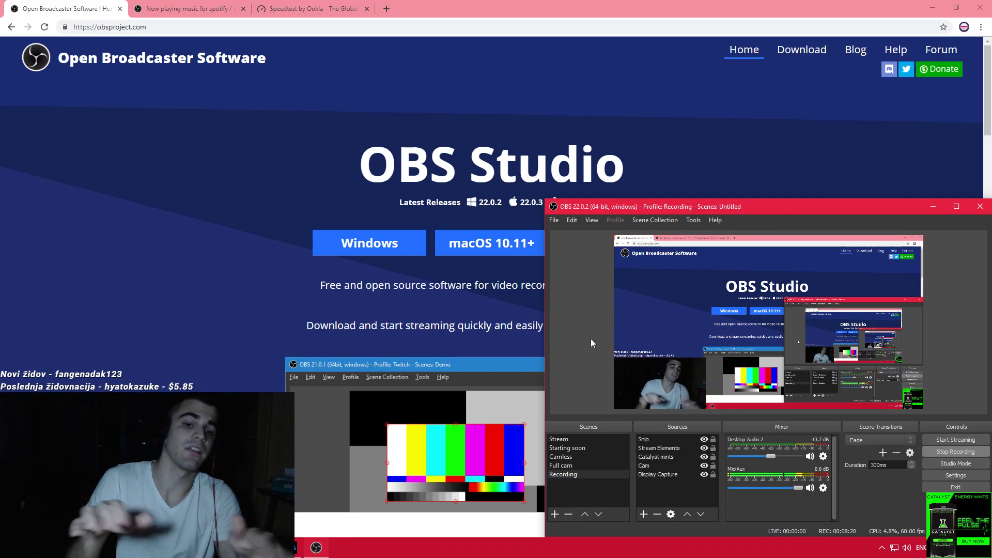
left_click(661, 403)
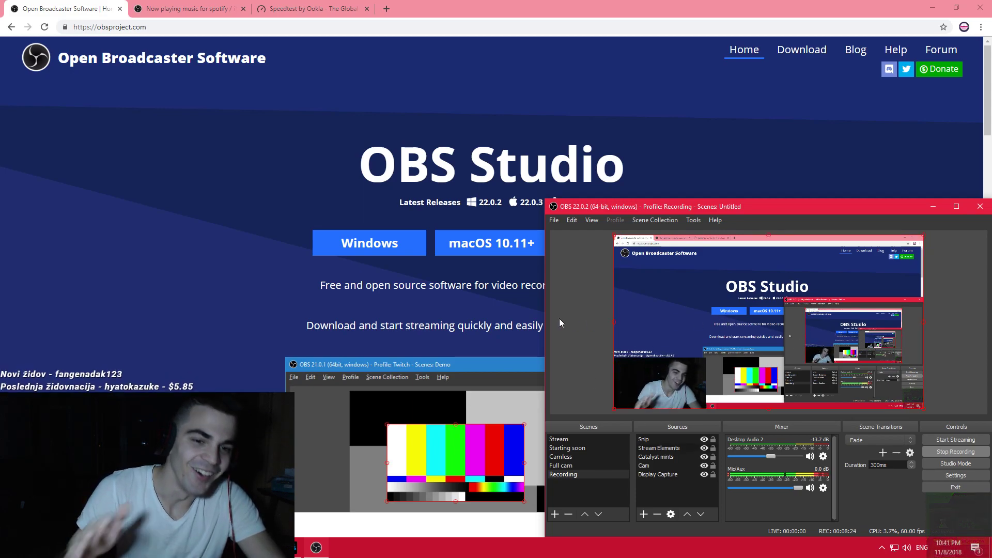
left_click(575, 304)
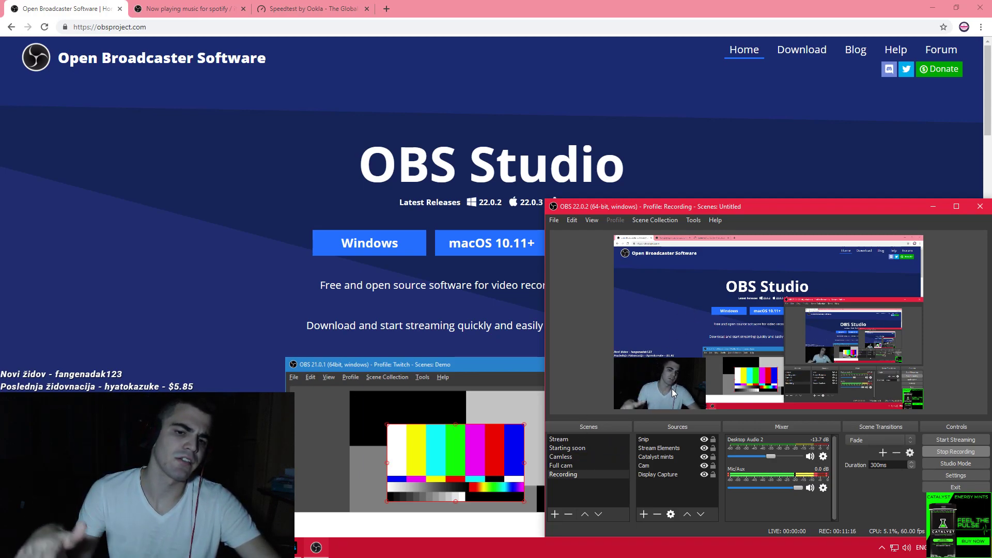
left_click(714, 246)
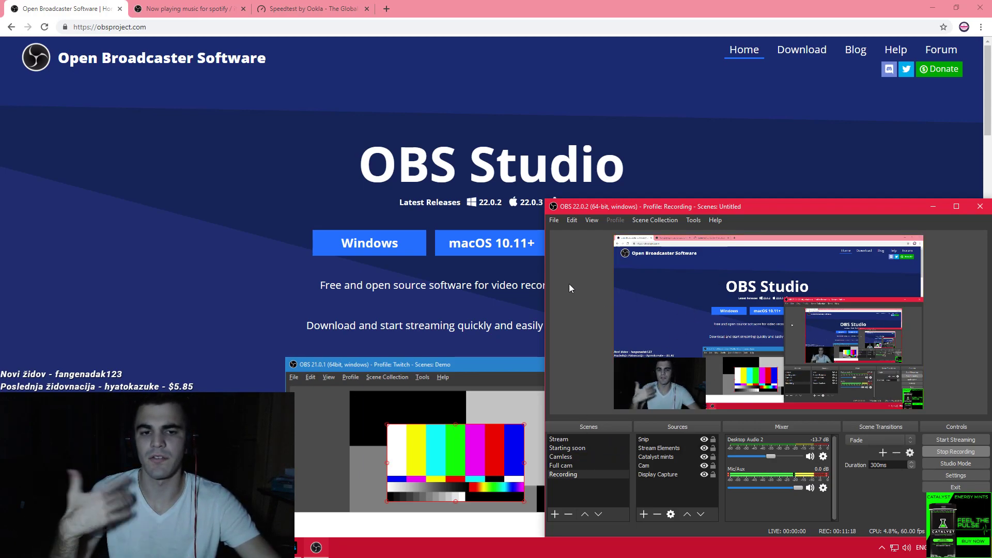
right_click(650, 495)
mouse_move(681, 423)
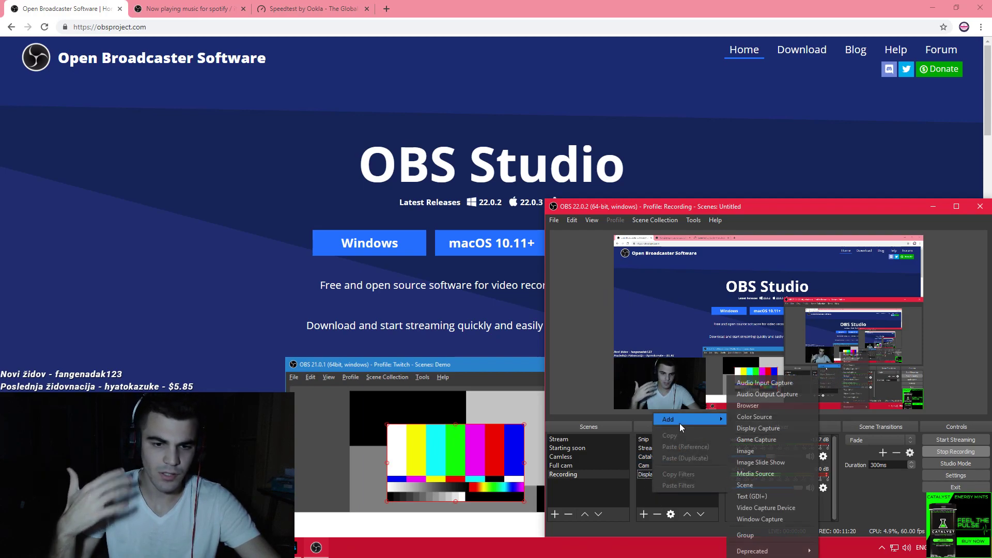
left_click(594, 321)
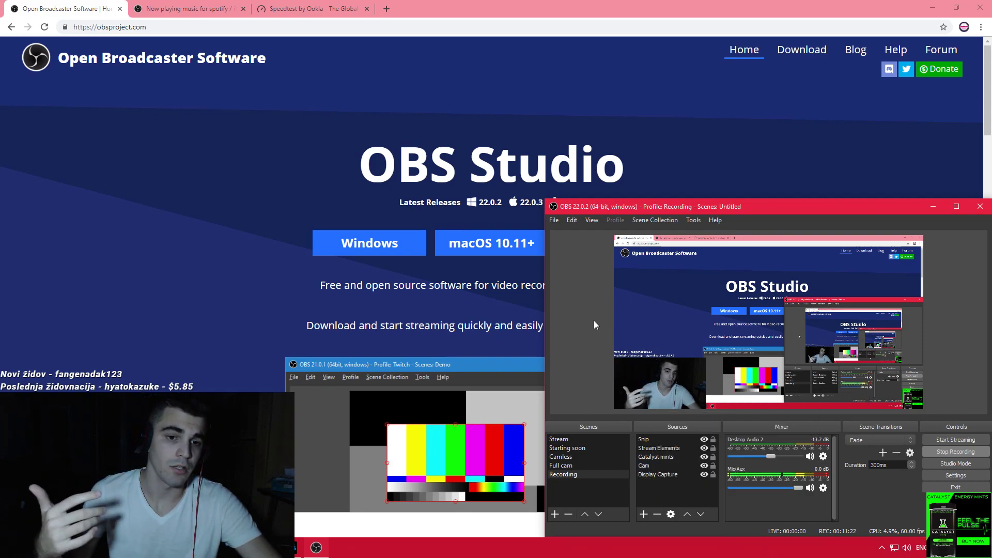
Hide the Display Capture source and show it again.
left_click(659, 476)
mouse_move(659, 477)
left_mouse_down()
mouse_move(662, 460)
mouse_move(666, 477)
left_mouse_up()
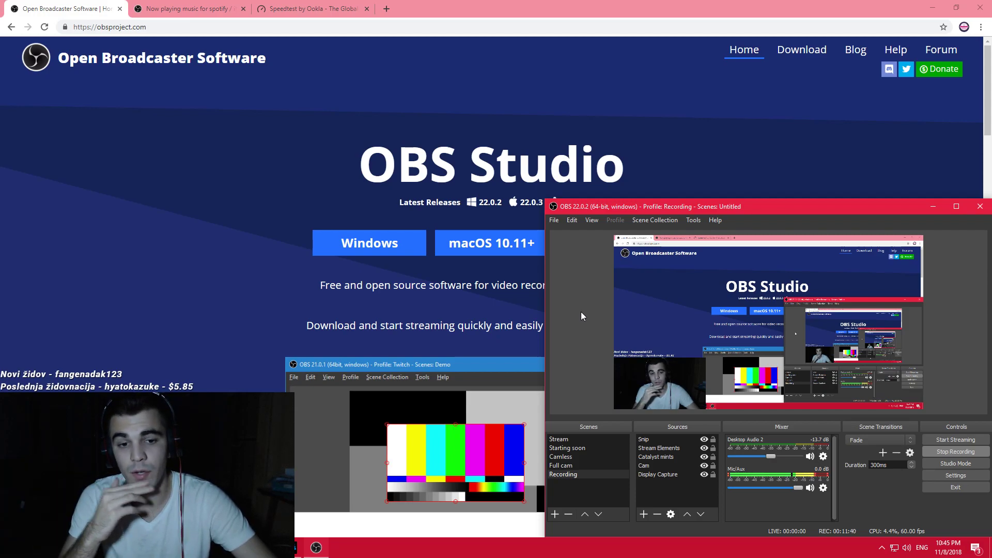
left_click(654, 475)
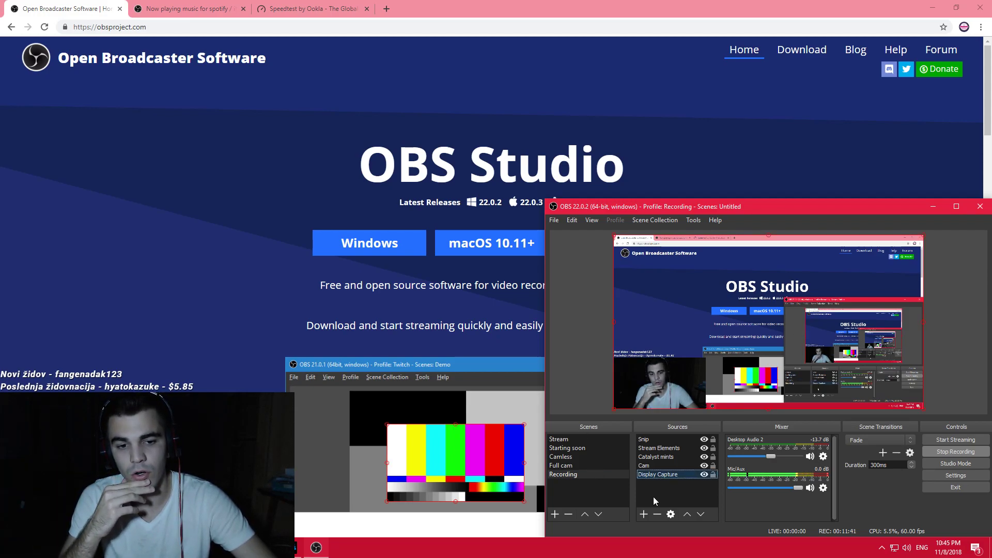
left_click(705, 474)
left_click(705, 474)
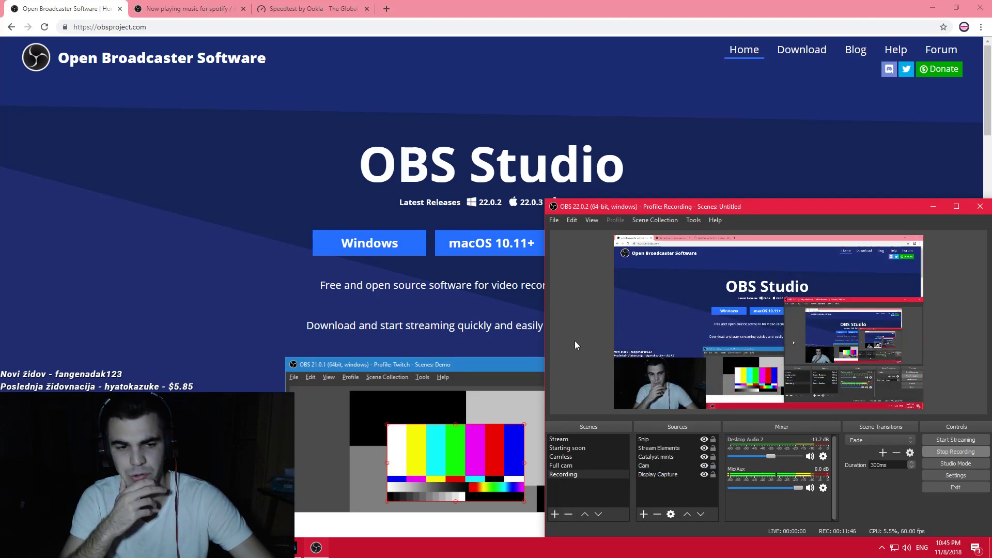
Add a new Game Capture source to the Recording scene, keeping the default name.
right_click(653, 488)
mouse_move(681, 413)
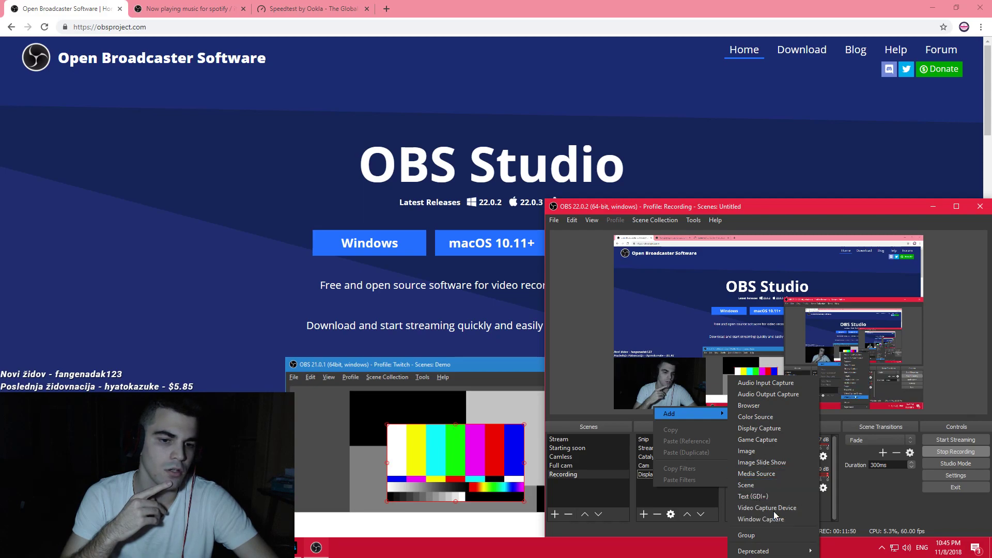
left_click(770, 439)
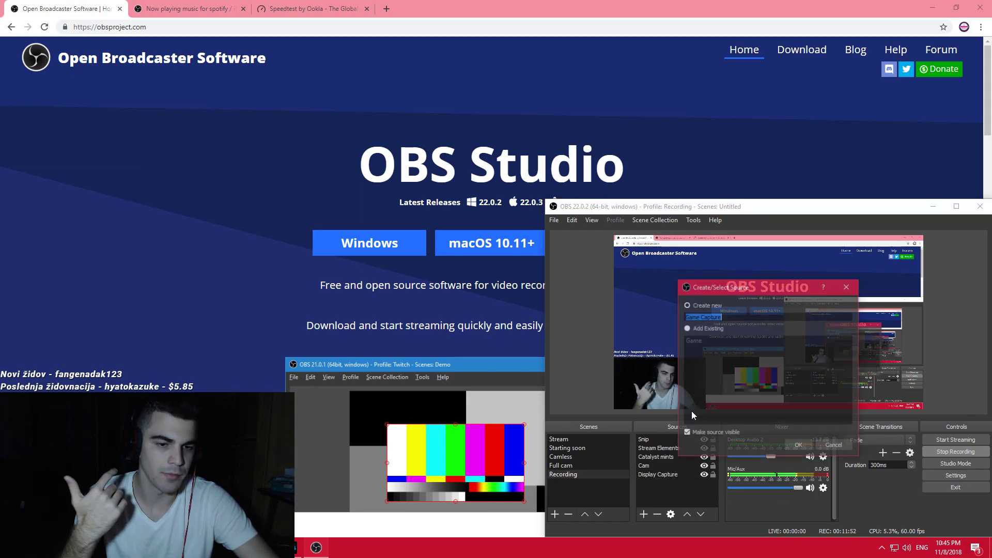
key("Return")
left_click_drag(703, 216, 388, 150)
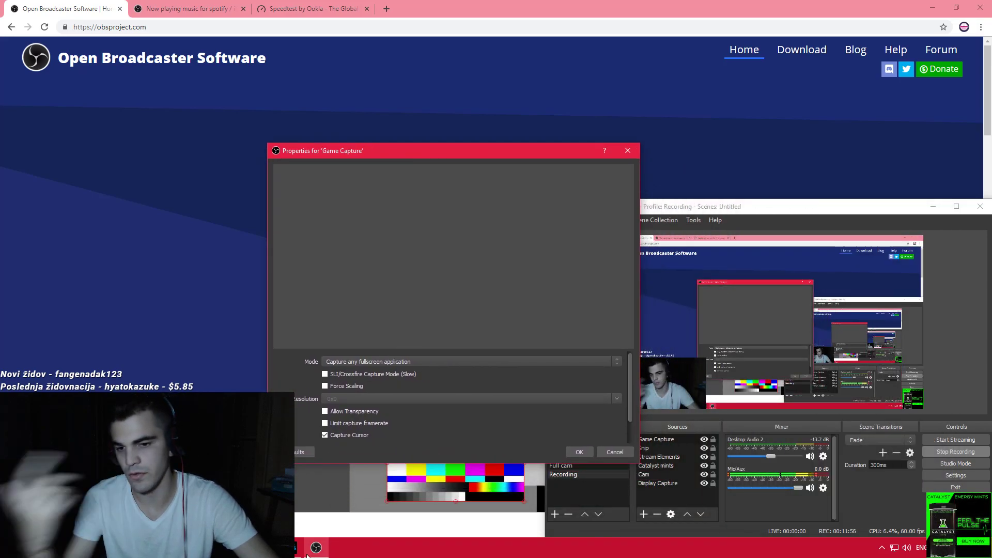
Switch to the Blizzard app, launch World of Warcraft and return to the Game Capture properties.
key("alt+Tab")
left_click(388, 497)
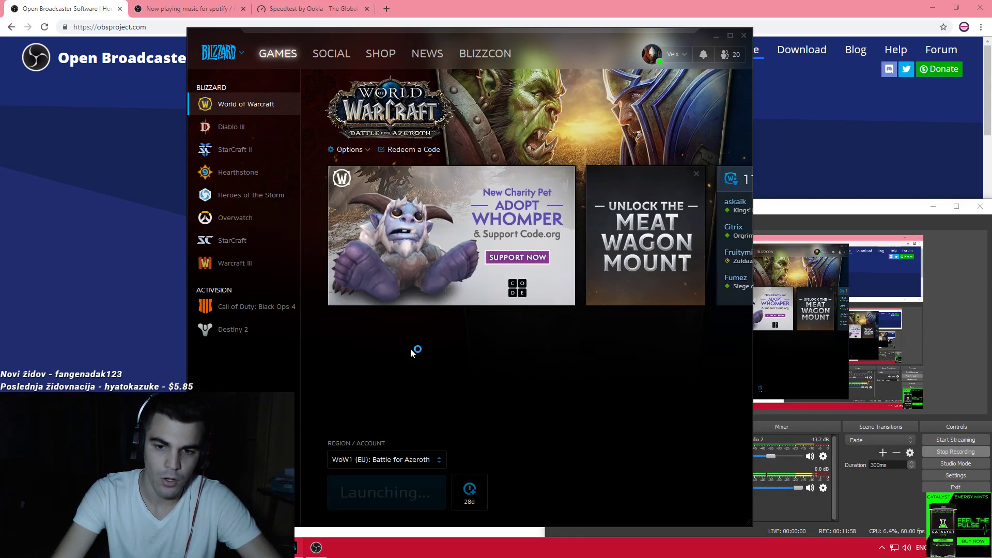
key("alt+Tab")
left_click(370, 362)
left_click(373, 362)
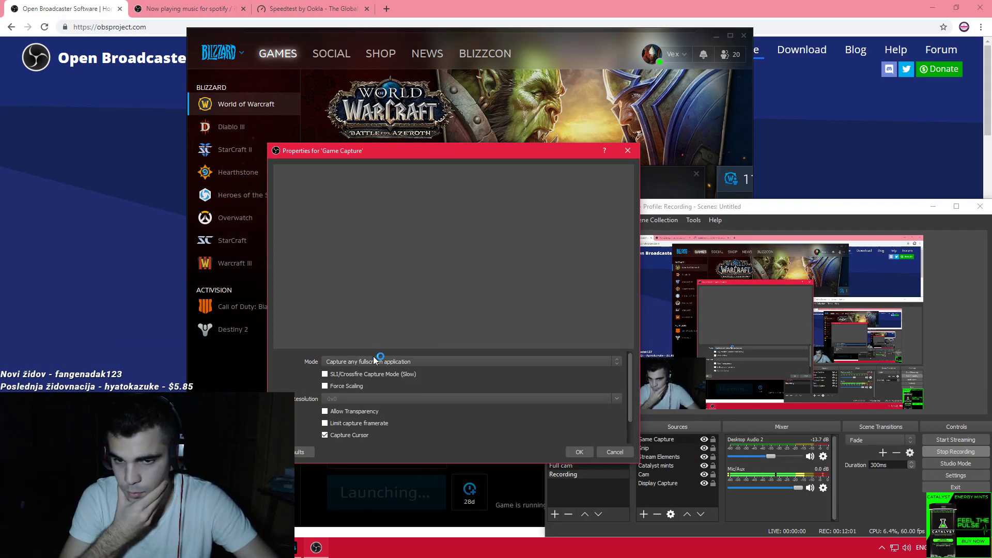
left_click(425, 362)
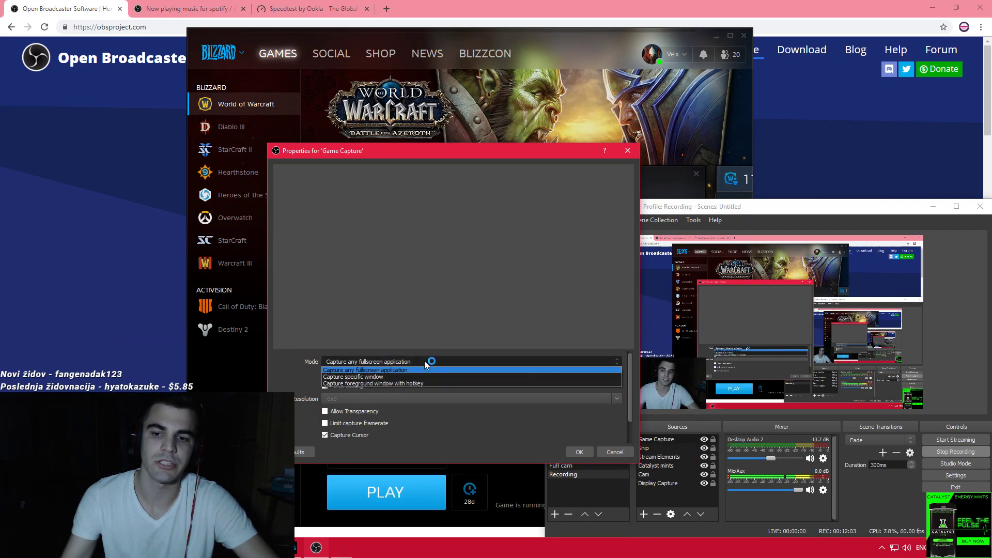
left_click(398, 376)
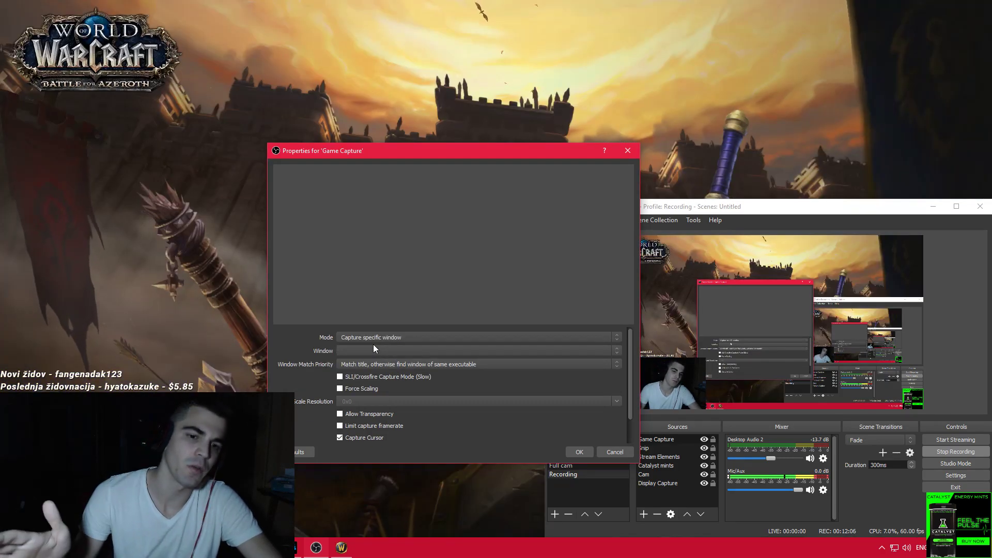
left_click(376, 350)
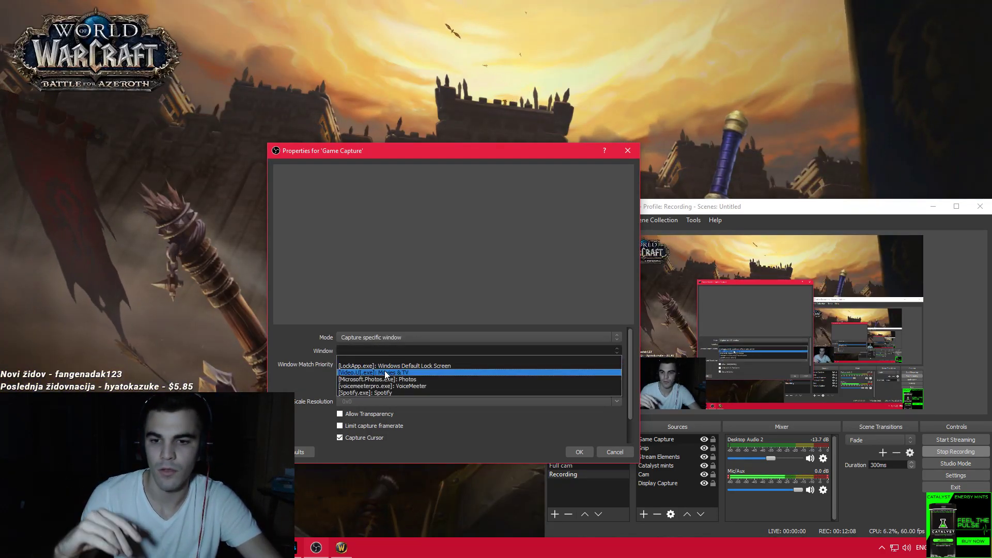
left_click(386, 348)
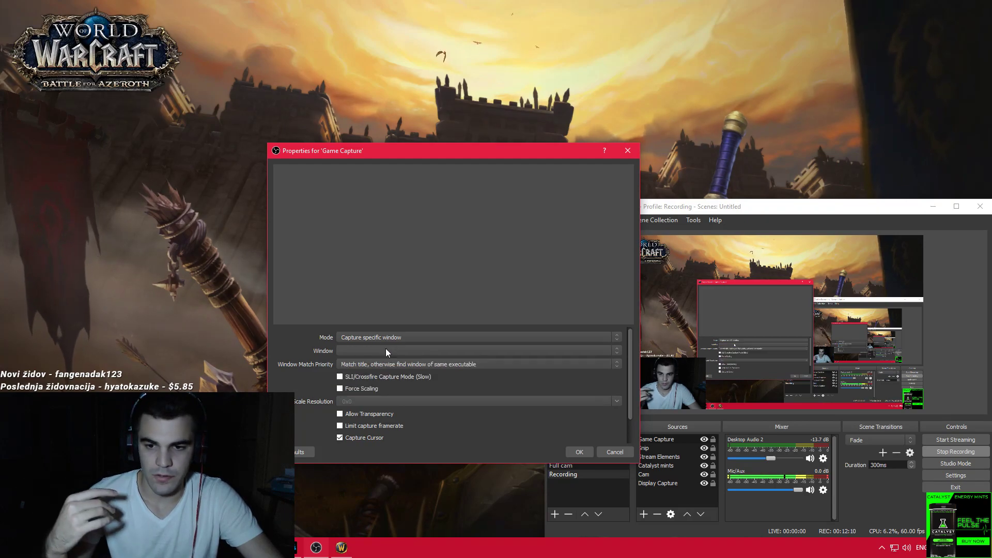
left_click(625, 452)
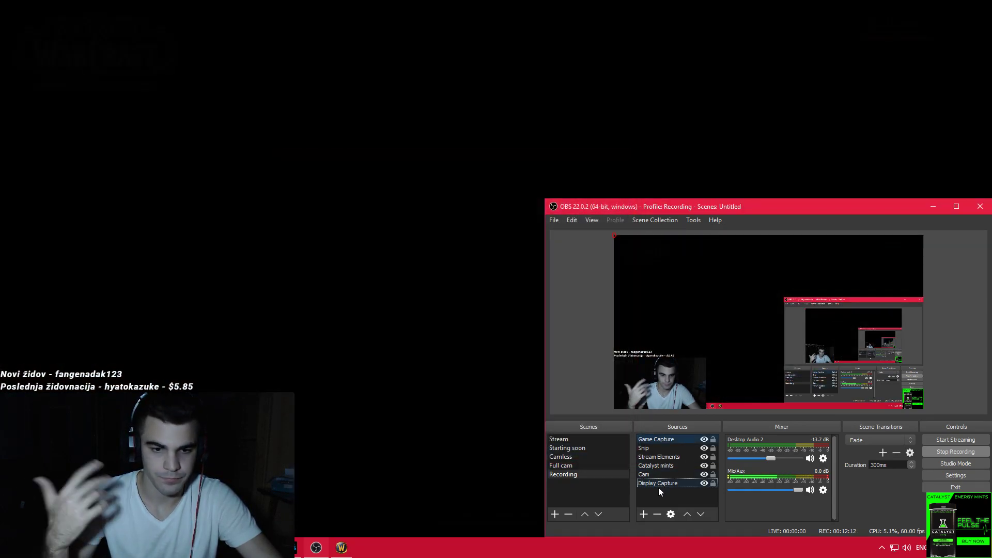
Add a second new Game Capture source to the Recording scene, keeping the suggested name.
right_click(659, 492)
mouse_move(680, 420)
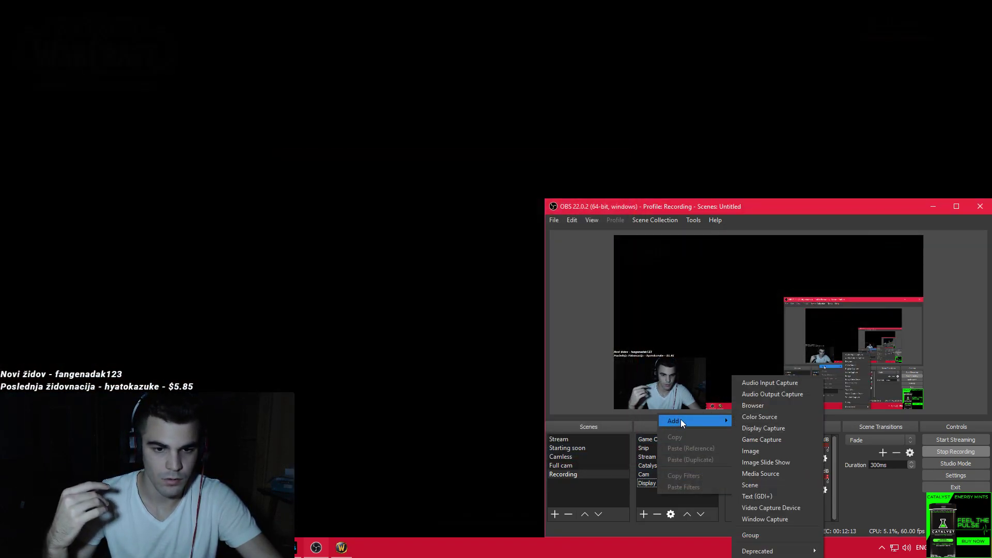
left_click(773, 439)
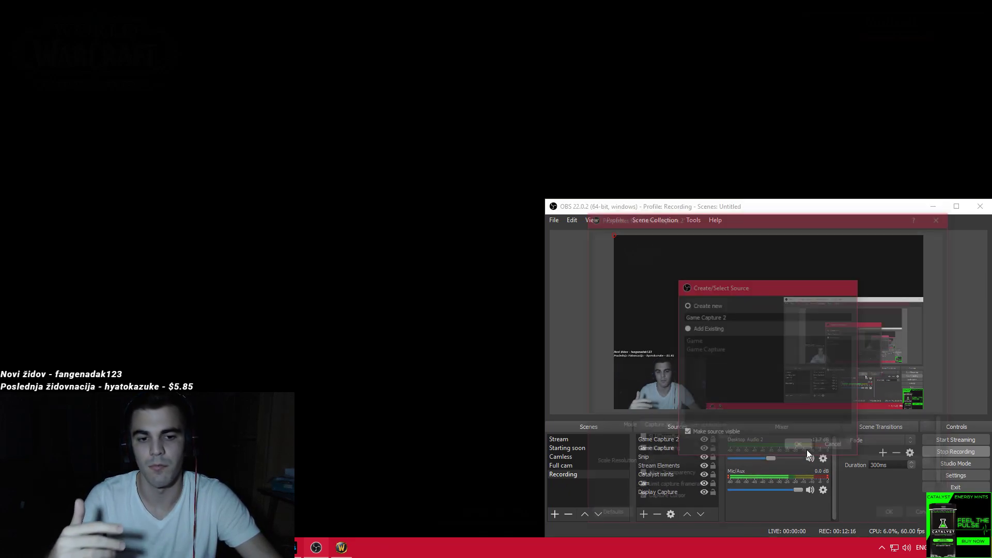
left_click(808, 449)
Set the new Game Capture source to capture a specific window, choose World of Warcraft as that window, and bring the game to the front.
left_click_drag(648, 216, 283, 179)
left_click(341, 384)
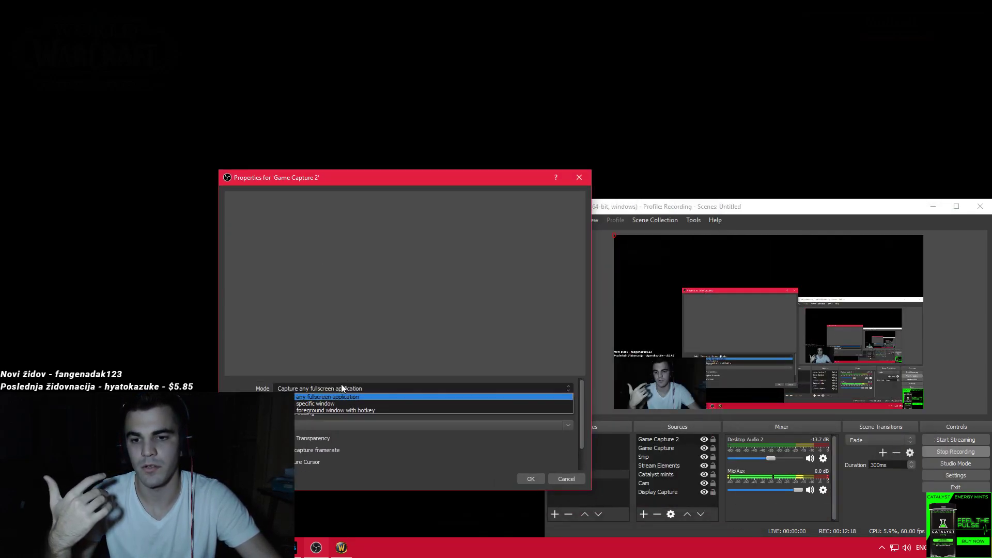
left_click(341, 398)
left_click(385, 388)
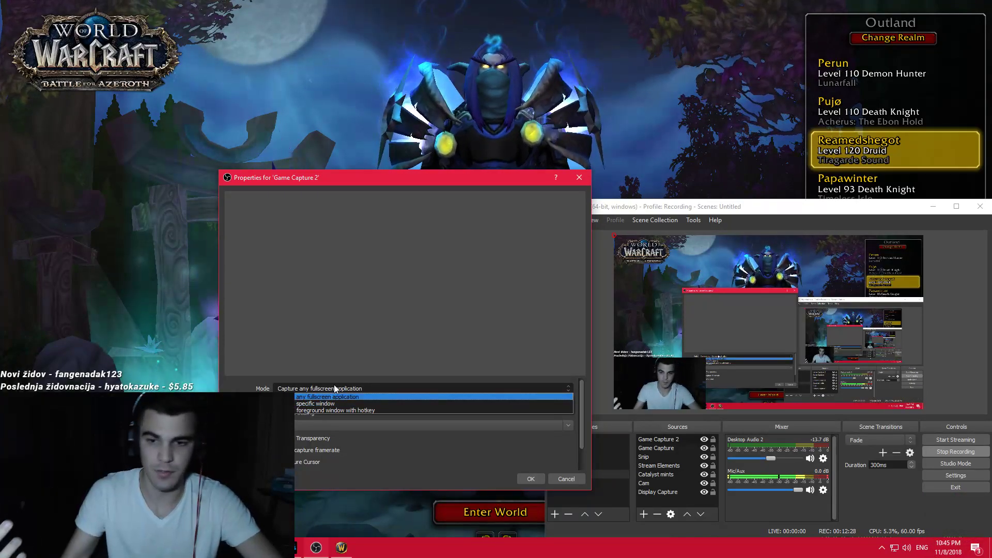
left_click(315, 404)
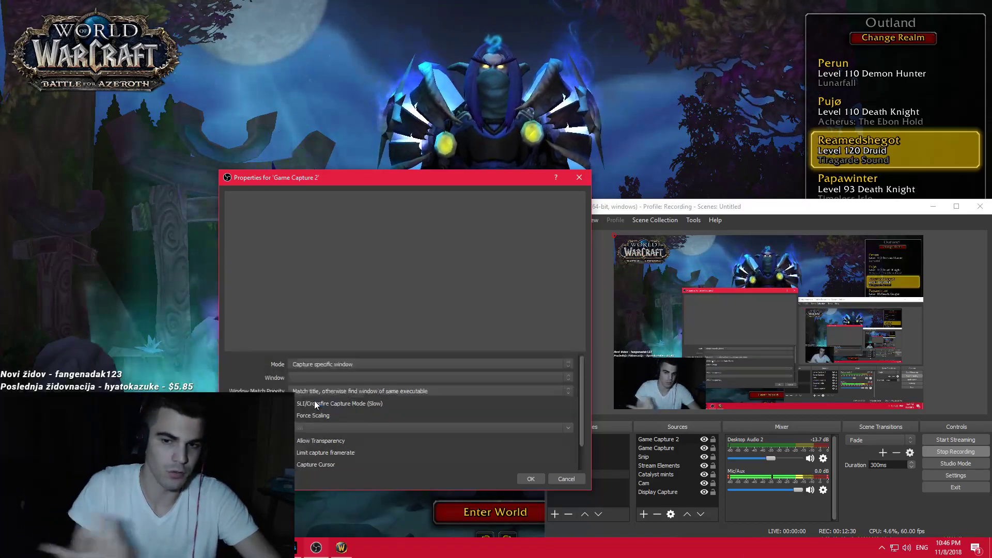
left_click(344, 377)
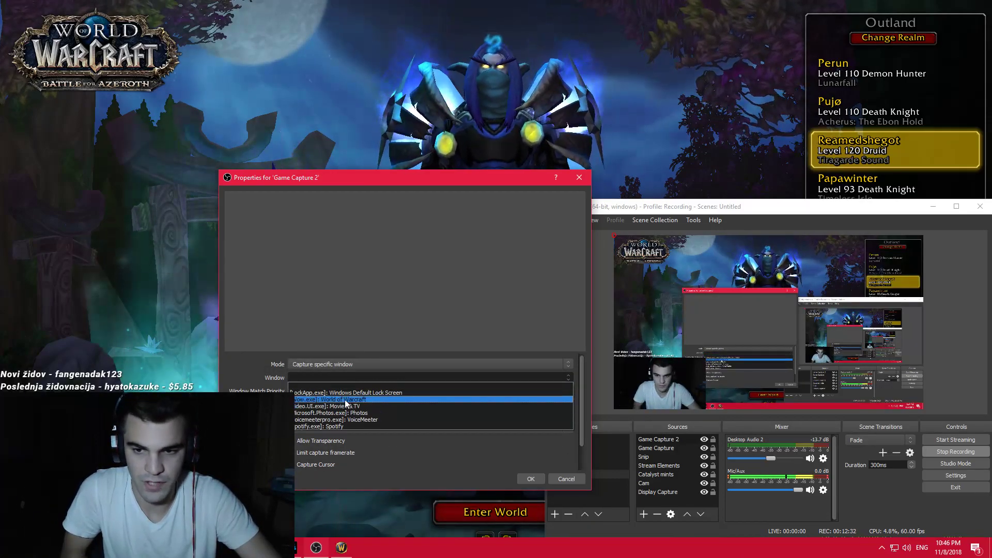
left_click(333, 399)
left_click(530, 478)
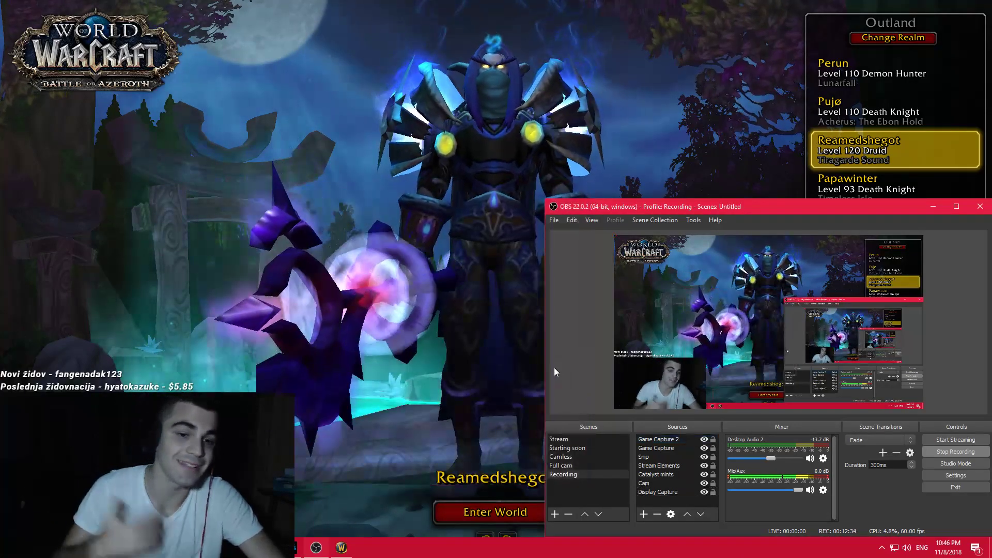
left_click(535, 341)
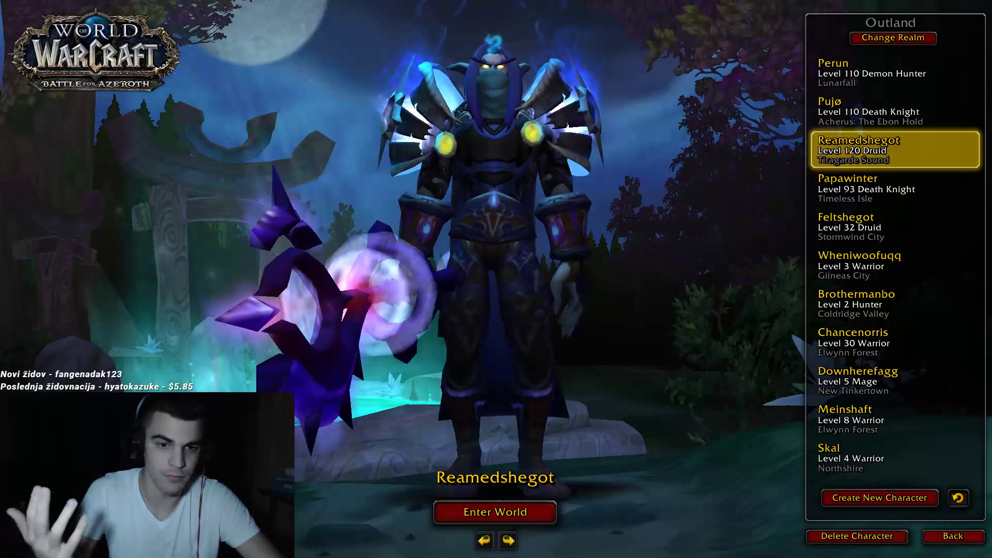
Exit World of Warcraft and remove both Game Capture sources from the Recording scene in OBS.
key("Escape")
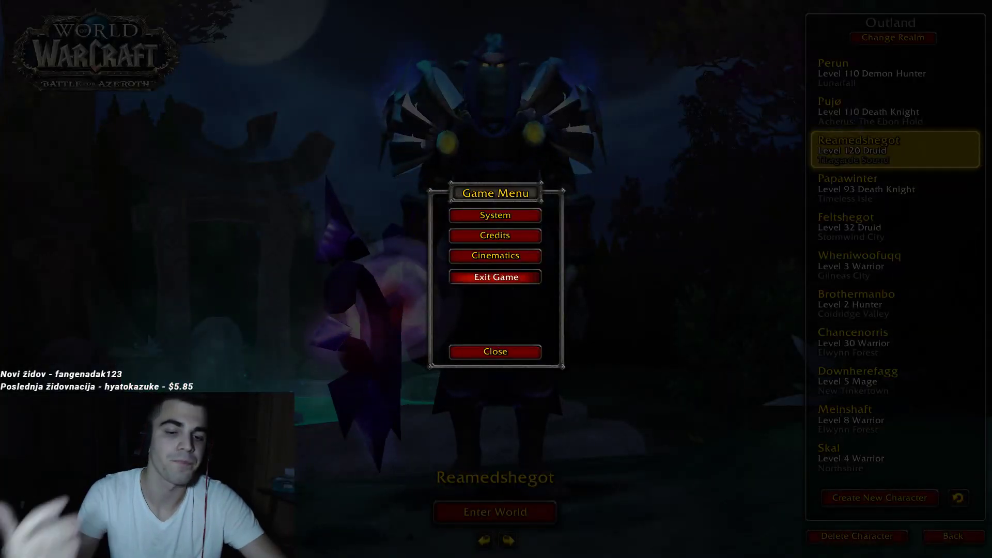
left_click(497, 277)
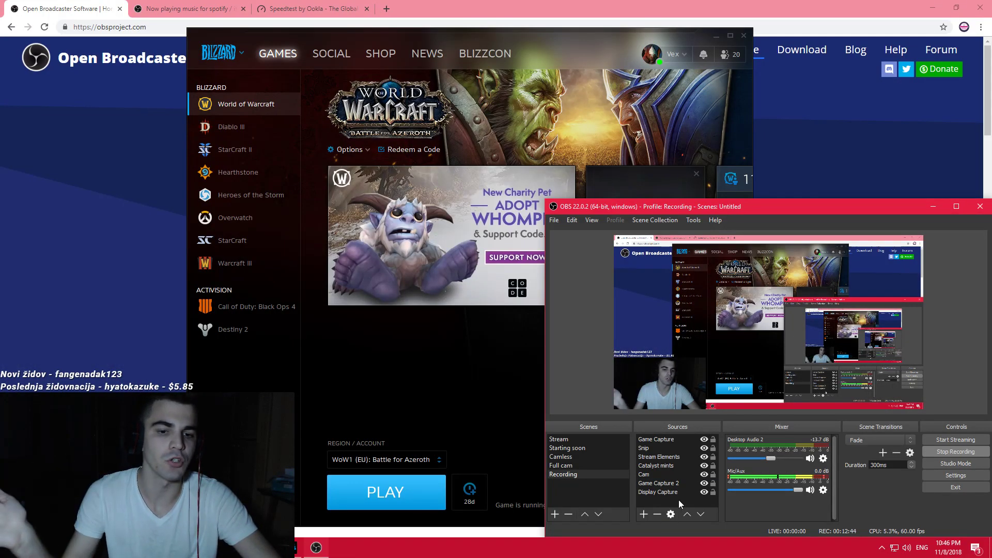
left_click(686, 485)
key("Delete")
key("Return")
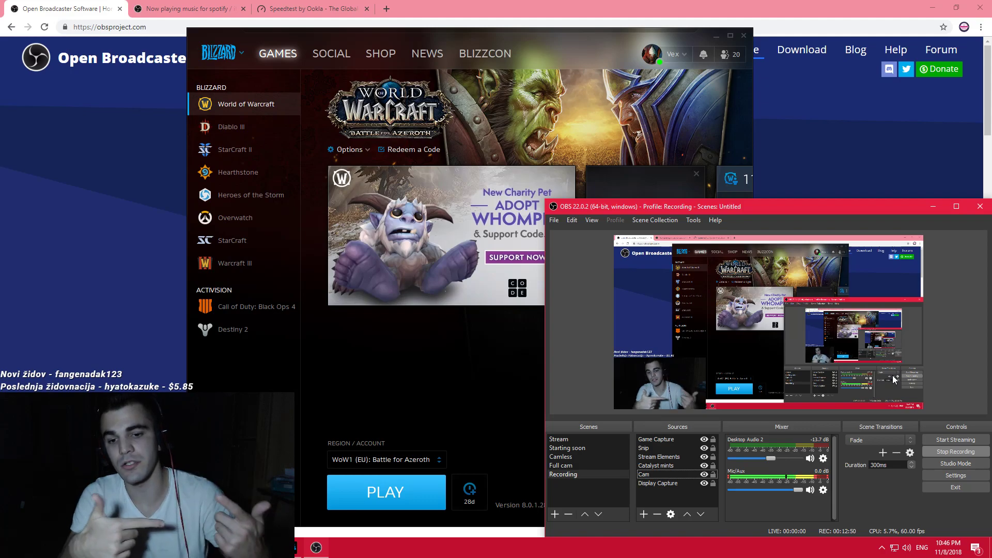
left_click(671, 439)
key("Delete")
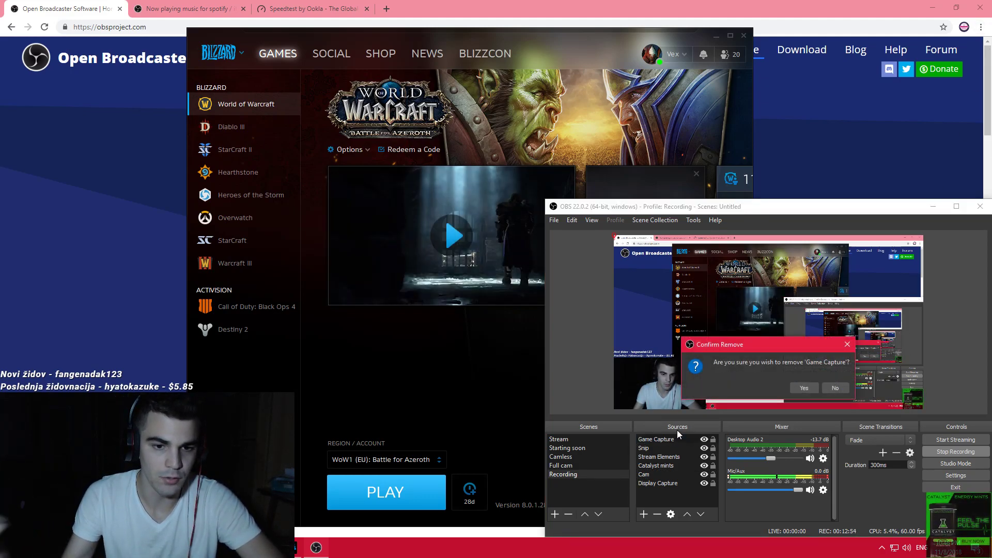
key("Return")
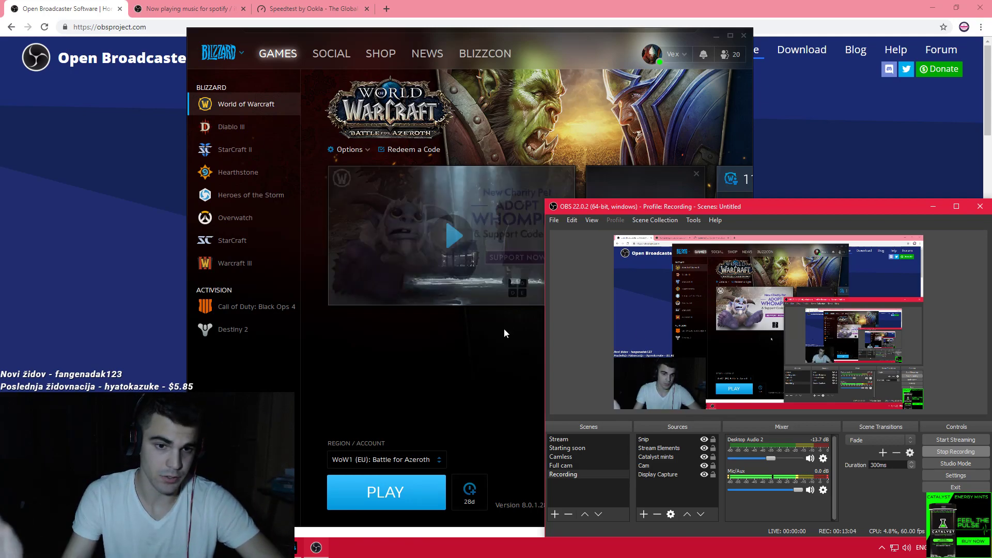
Add a new Text (GDI+) source reading "asasas" to the Recording scene, keeping the default name.
right_click(657, 495)
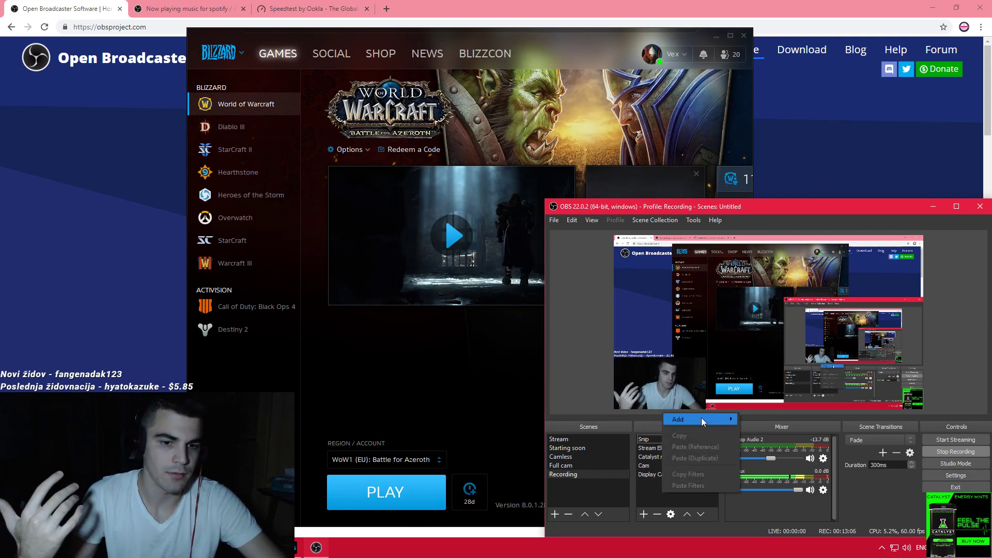
mouse_move(702, 417)
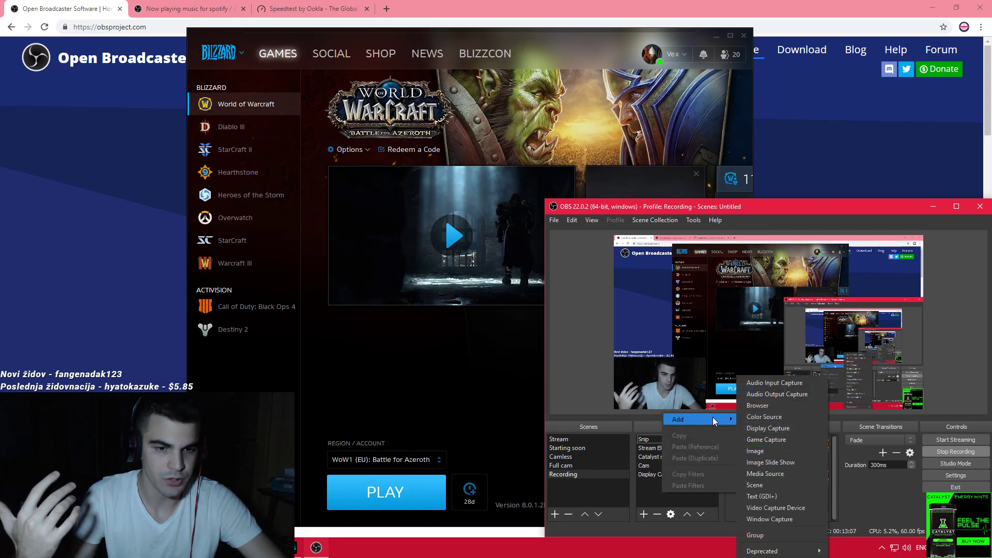
left_click(792, 497)
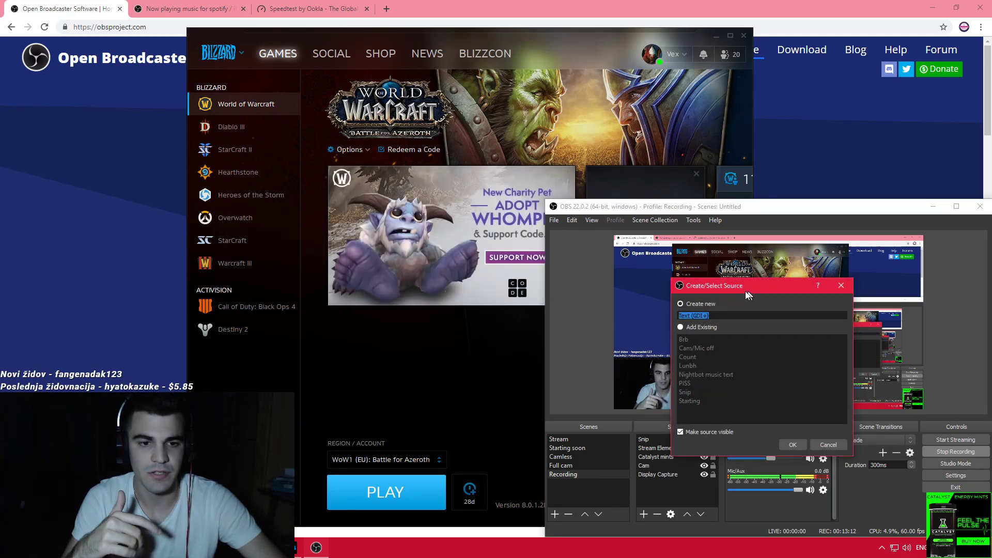
left_click(411, 367)
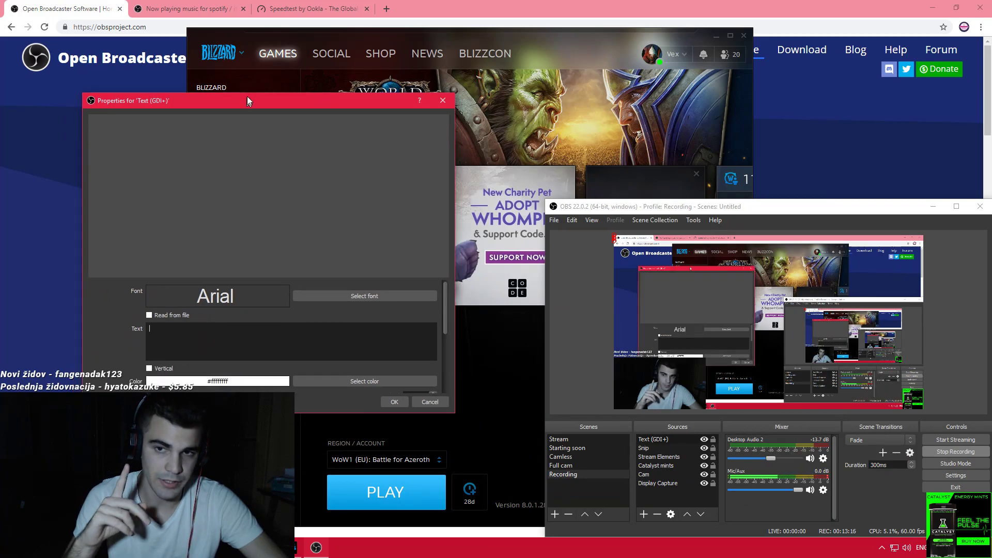
type("asasas")
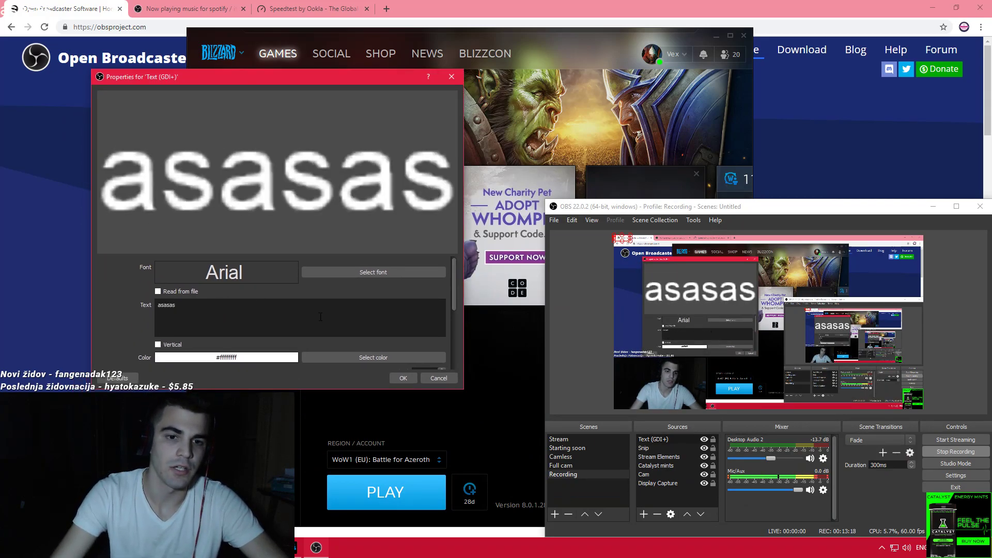
left_click(403, 377)
Reposition the "asasas" text over the World of Warcraft logo in the preview and remove the text source.
left_click_drag(625, 240, 731, 282)
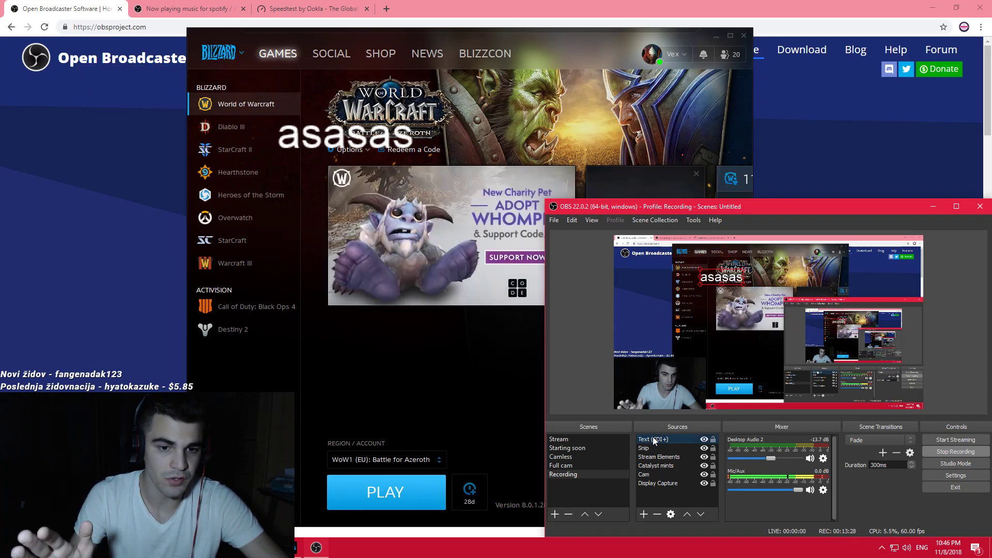
key("Delete")
key("Return")
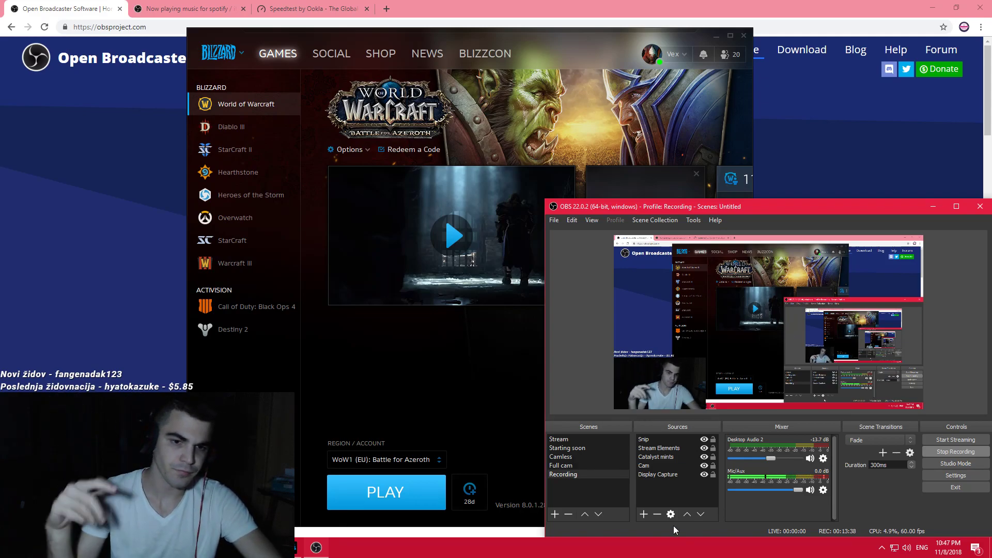
Launch the Snip now-playing program.
key("super")
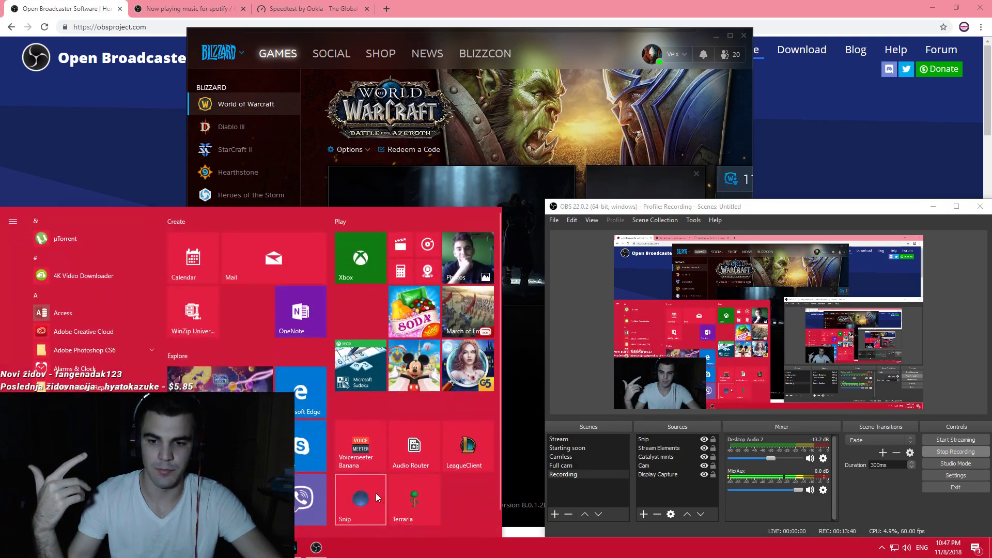
key("super")
left_click(569, 356)
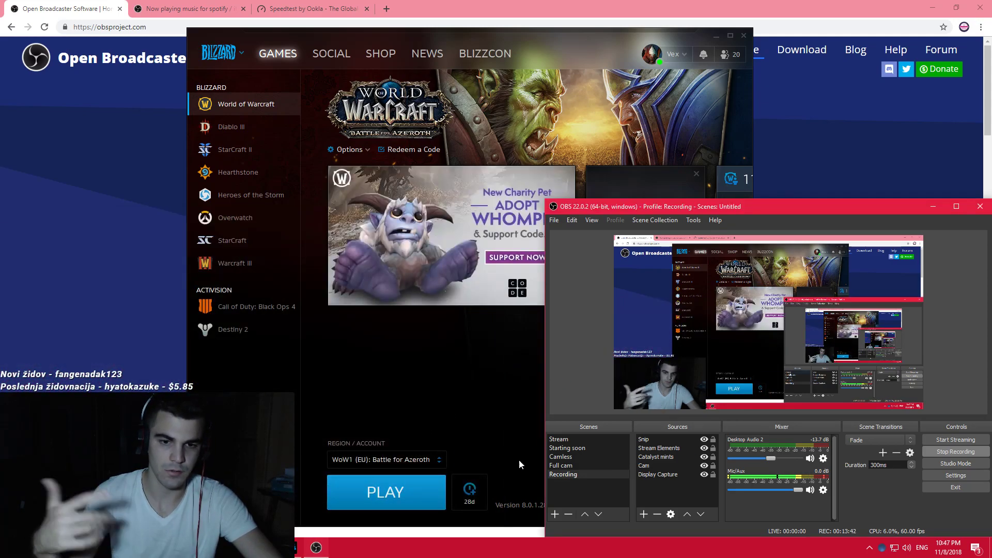
Switch to Spotify, briefly play a track to check the scrolling song title on the stream overlay, and minimise Spotify.
key("alt+Tab")
left_click(506, 490)
key("alt+Tab")
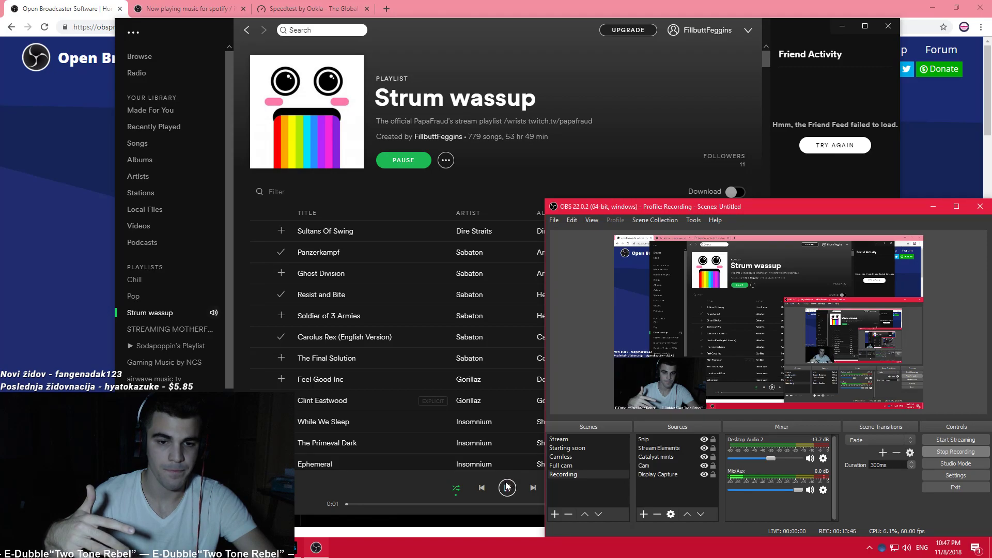
key("alt+Tab")
left_click(842, 26)
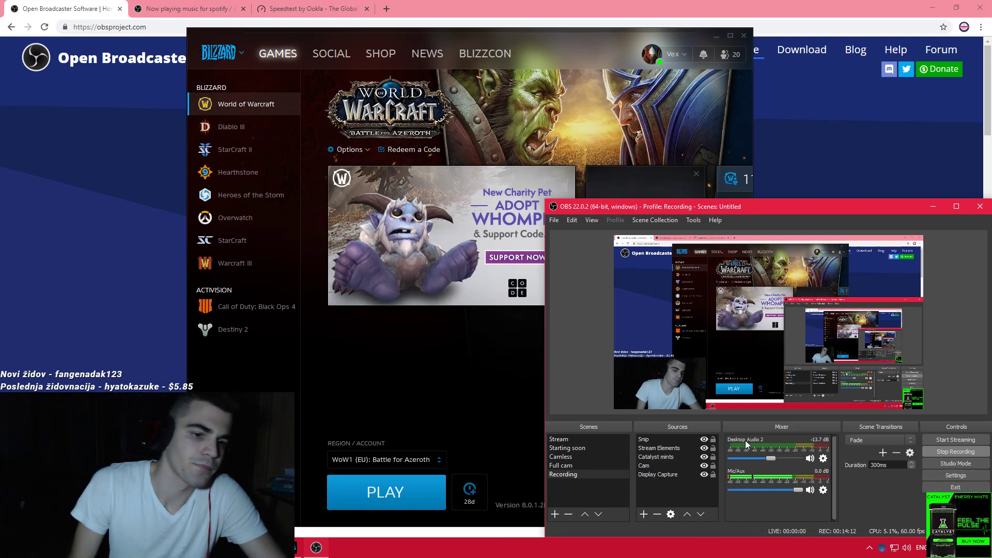
Open the OBS settings, try the Default theme, and set the theme back to Dark and apply it.
left_click(944, 479)
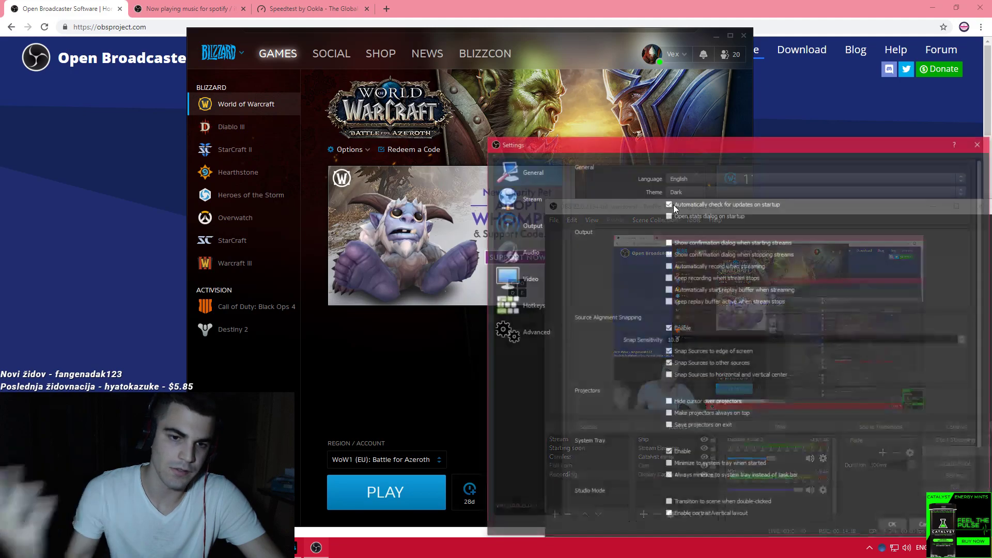
left_click_drag(640, 139, 214, 74)
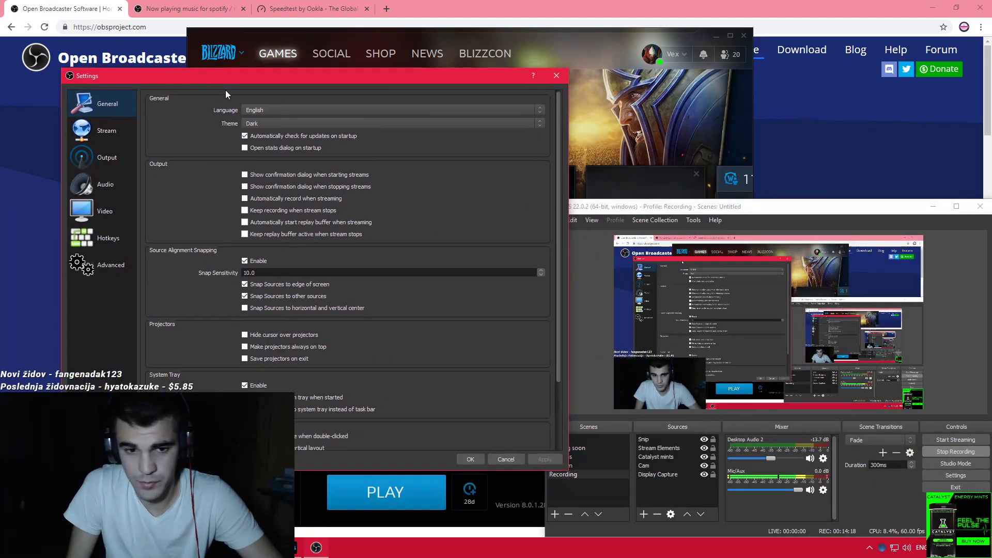
left_click(282, 124)
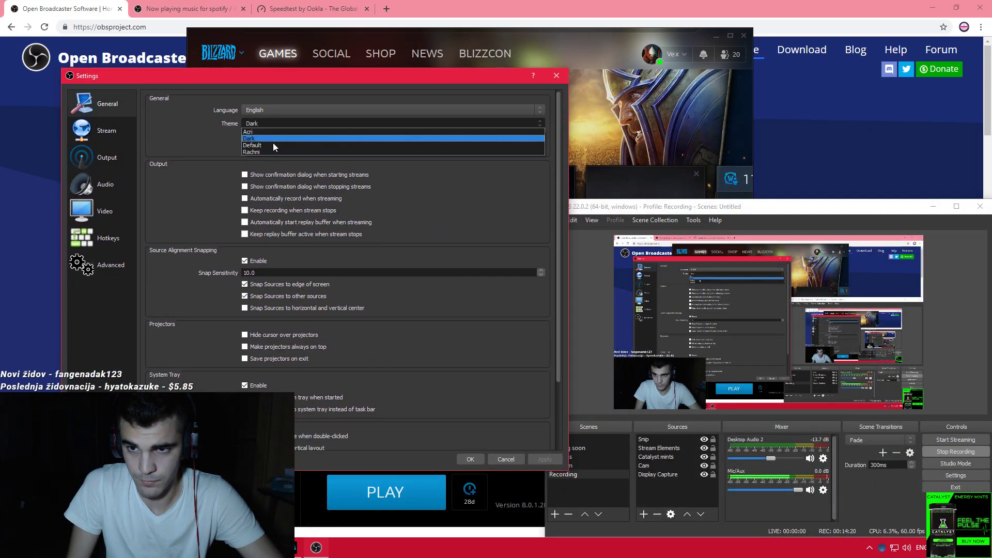
left_click(274, 145)
left_click(274, 127)
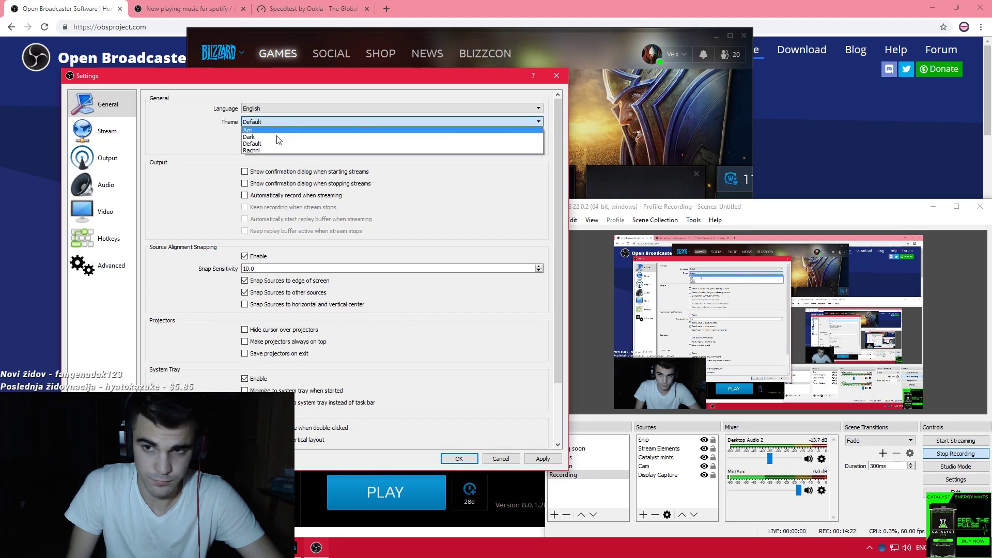
left_click(275, 140)
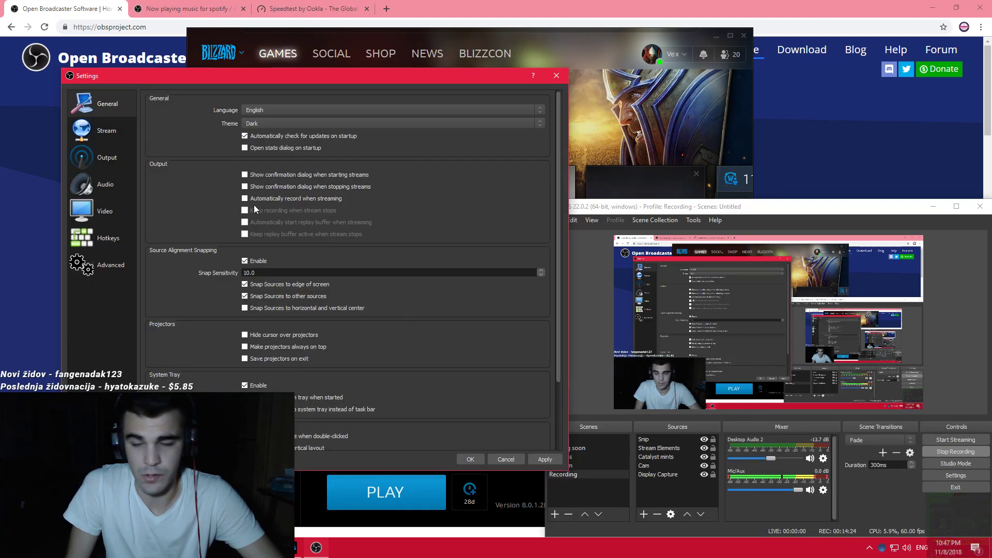
left_click(535, 461)
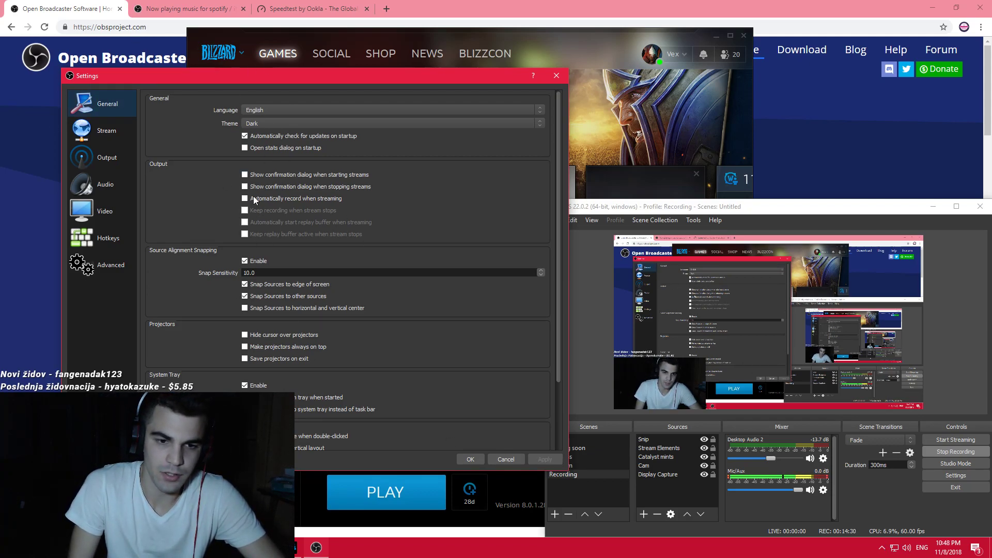
Look over the general settings and examine the stream type, service and server options in the stream settings.
scroll(222, 282, "down", 3)
scroll(171, 324, "up", 3)
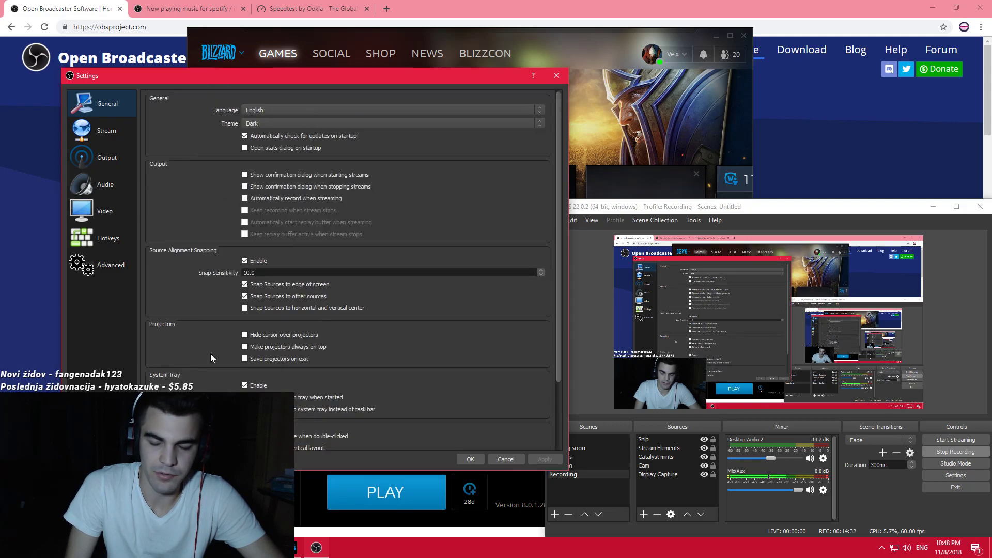
left_click(109, 133)
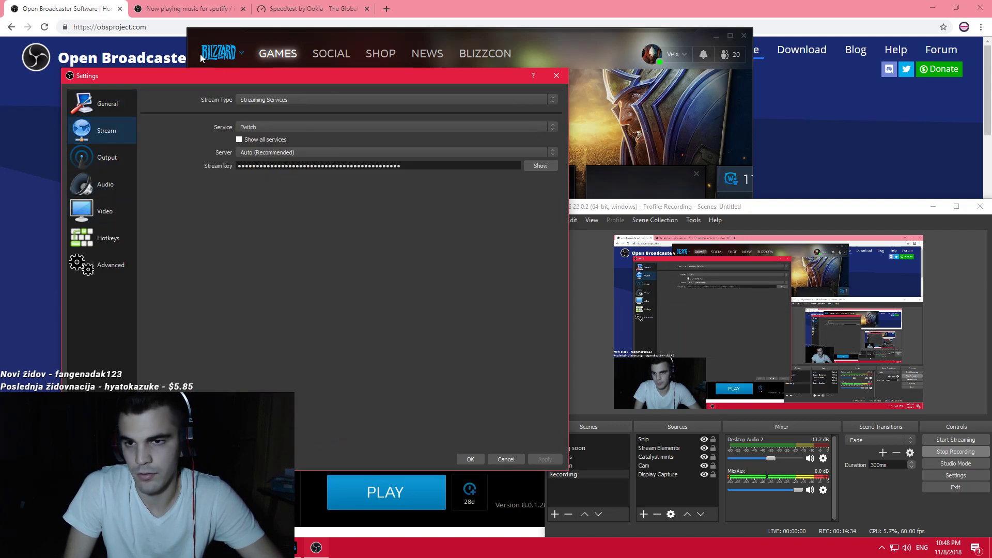
left_click(275, 125)
left_click(275, 126)
left_click(275, 103)
left_click(274, 99)
left_click(277, 125)
left_click(277, 125)
left_click(243, 153)
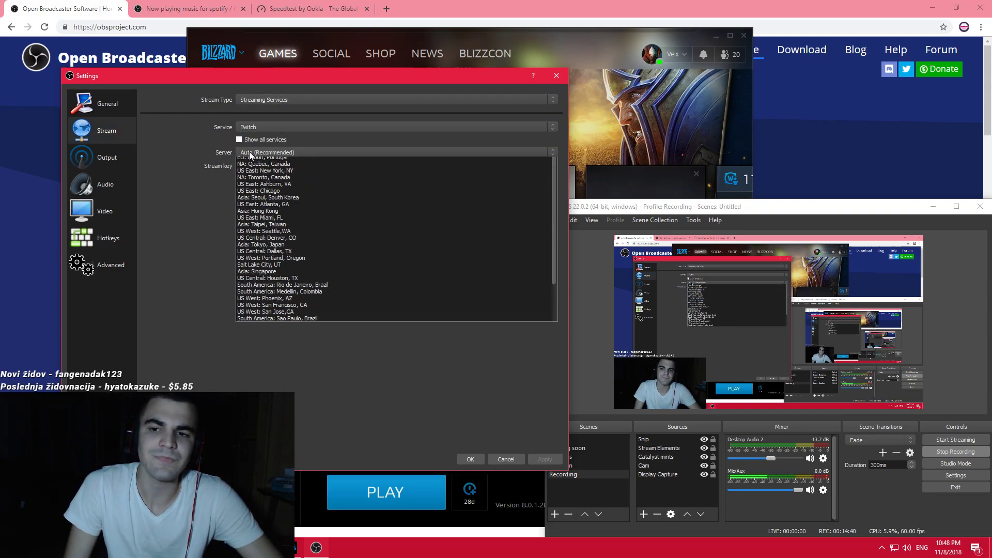
left_click(273, 151)
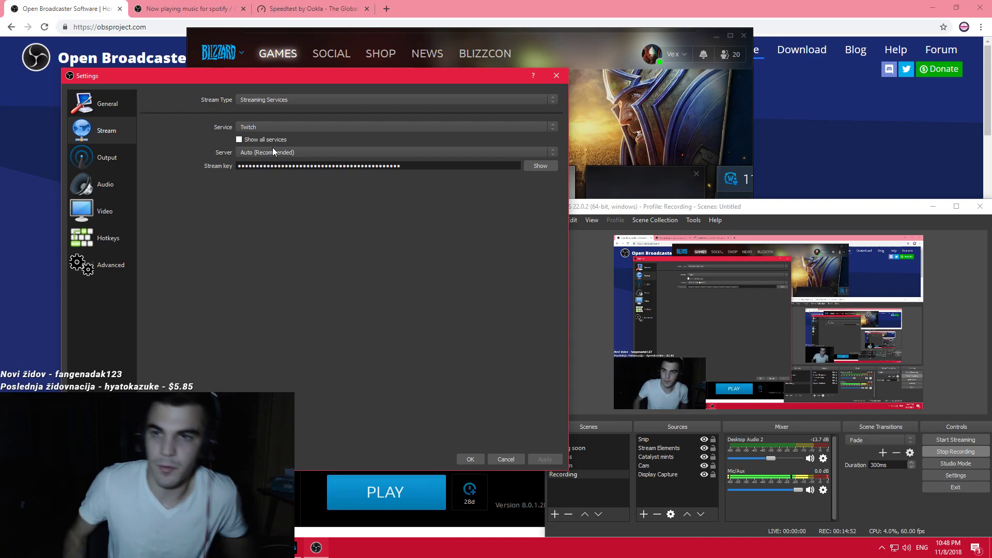
Check the Speedtest result in the browser, close its page and return to the OBS settings.
left_click(308, 8)
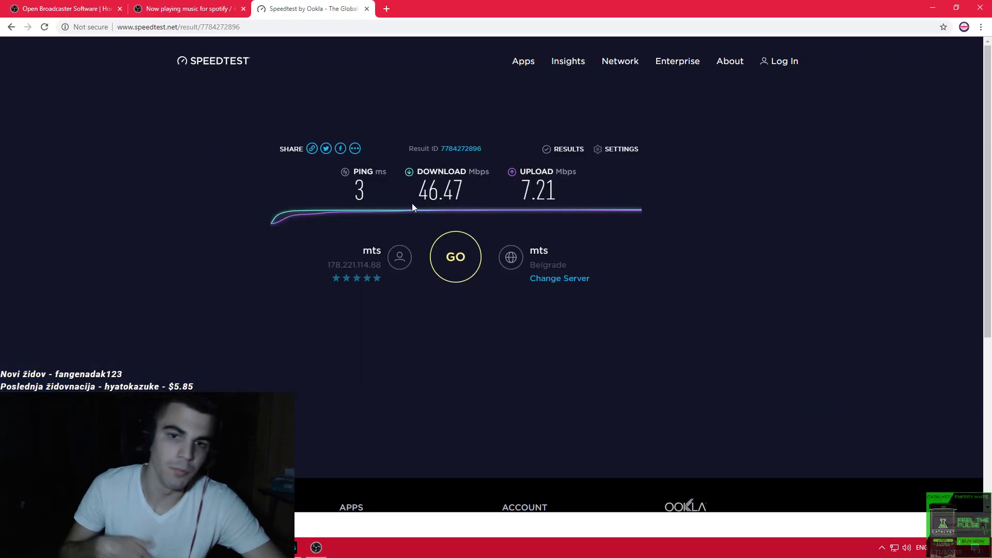
left_click(368, 8)
key("alt+Tab")
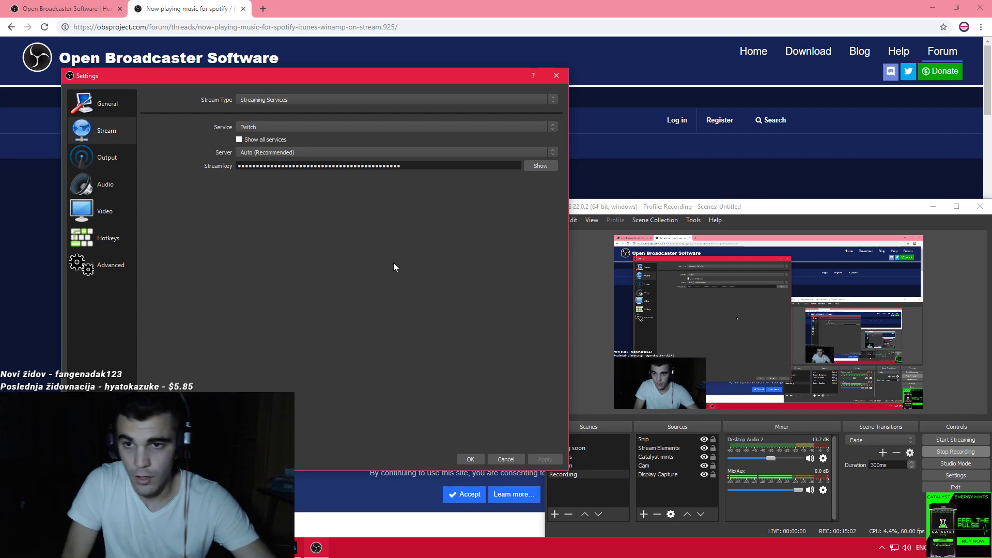
Review the streaming server choices, keep Auto (Recommended), and highlight the masked stream key.
left_click(270, 153)
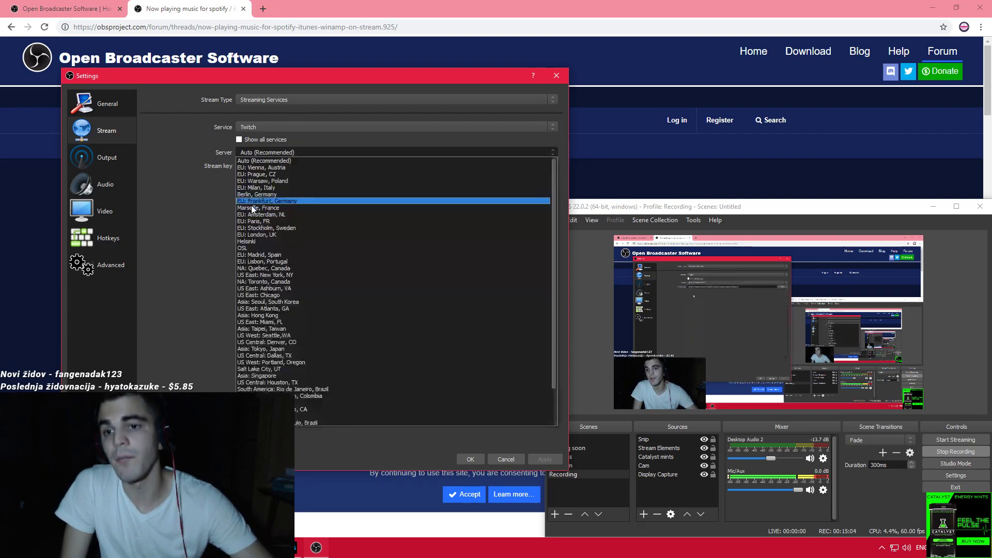
left_click(288, 160)
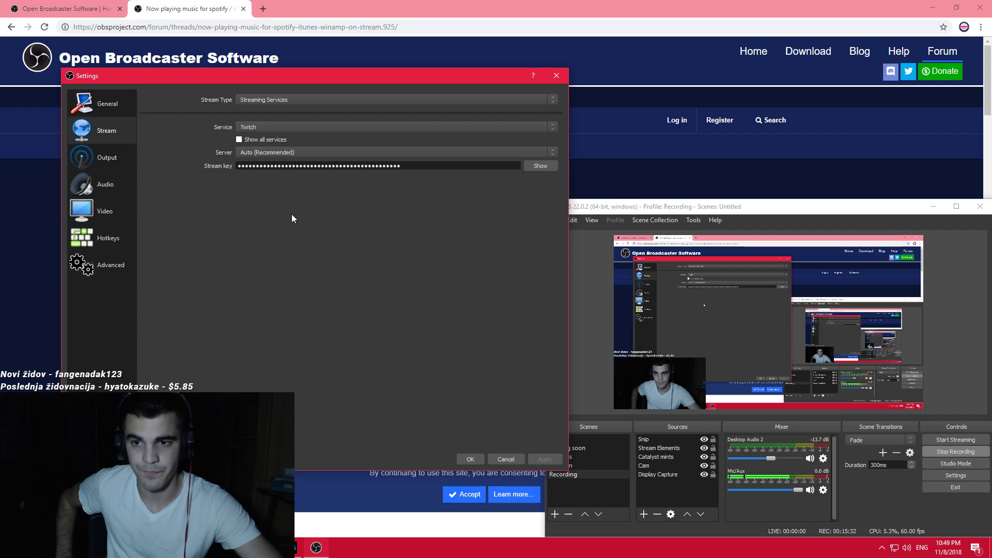
double_click(419, 167)
left_click(328, 256)
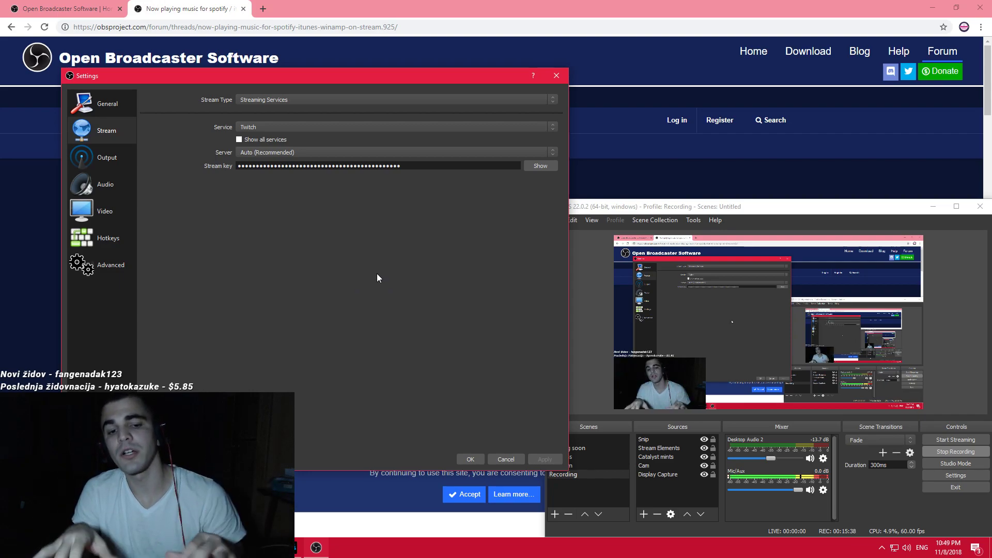
left_click_drag(406, 164, 174, 153)
left_click(432, 284)
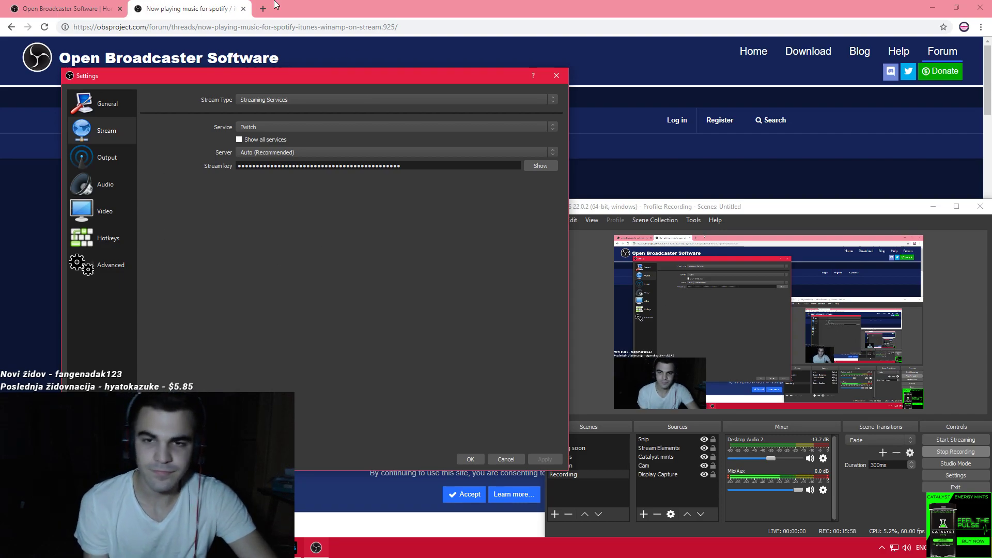
Switch to the browser and open the channel's live dashboard on Twitch.
left_click(251, 6)
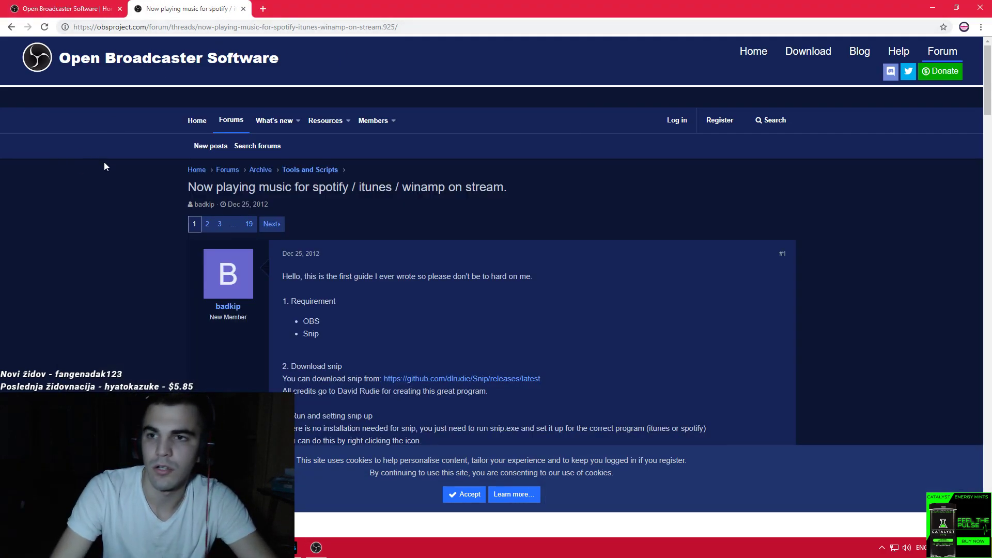
left_click(67, 9)
left_click(258, 28)
type("twitch")
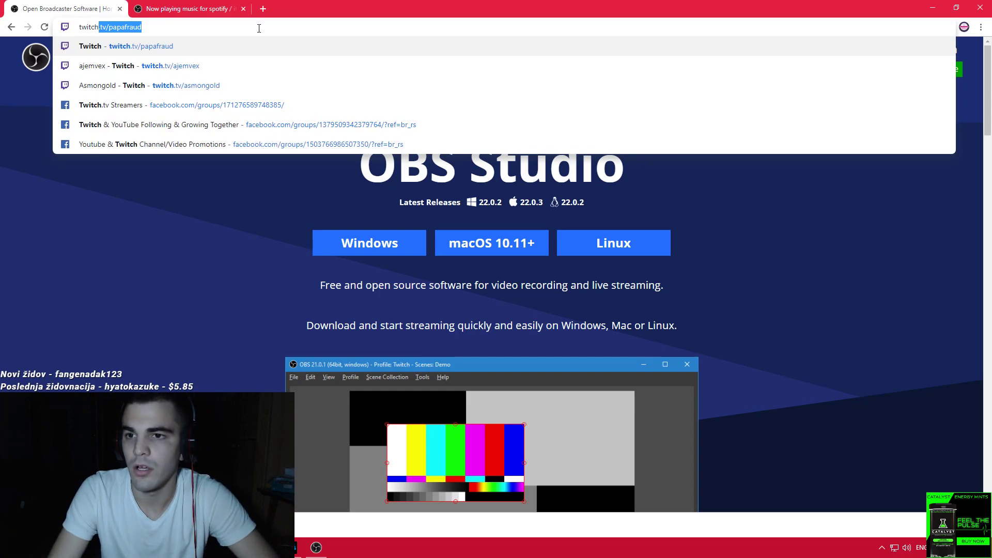
key("Down")
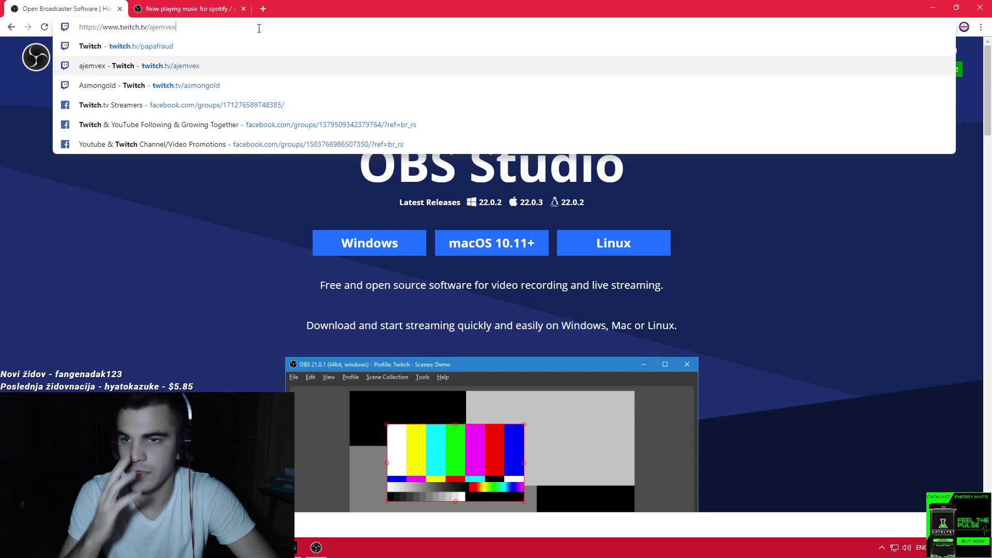
type("/d")
key("Return")
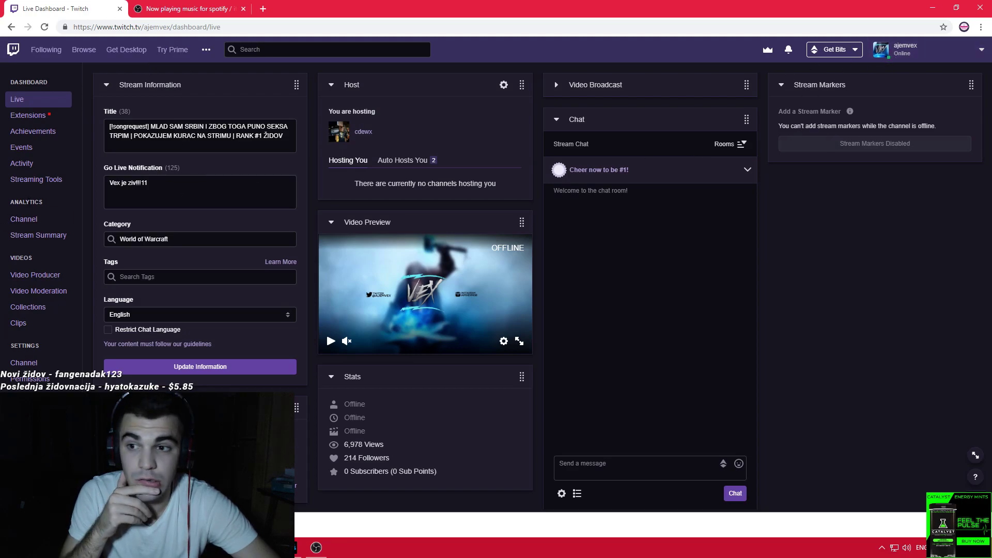
Look over the Twitch streaming tools page and open the channel settings that hold the primary stream key.
left_click(45, 183)
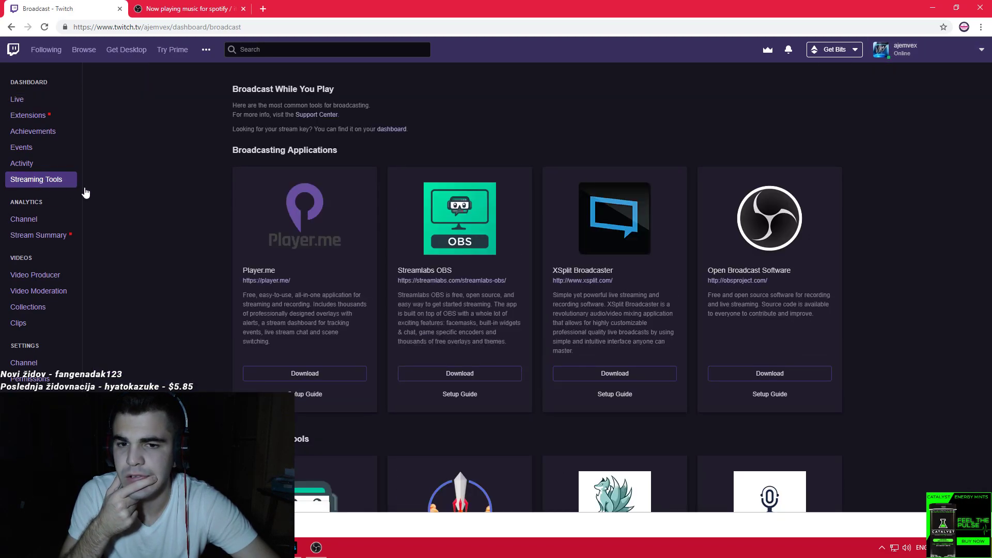
scroll(401, 268, "down", 4)
scroll(335, 135, "up", 4)
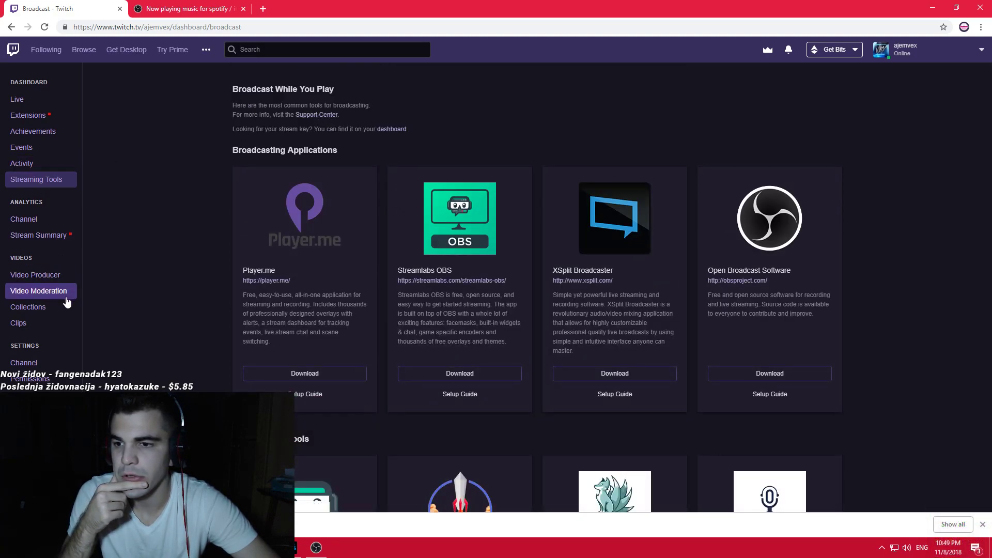
left_click(57, 369)
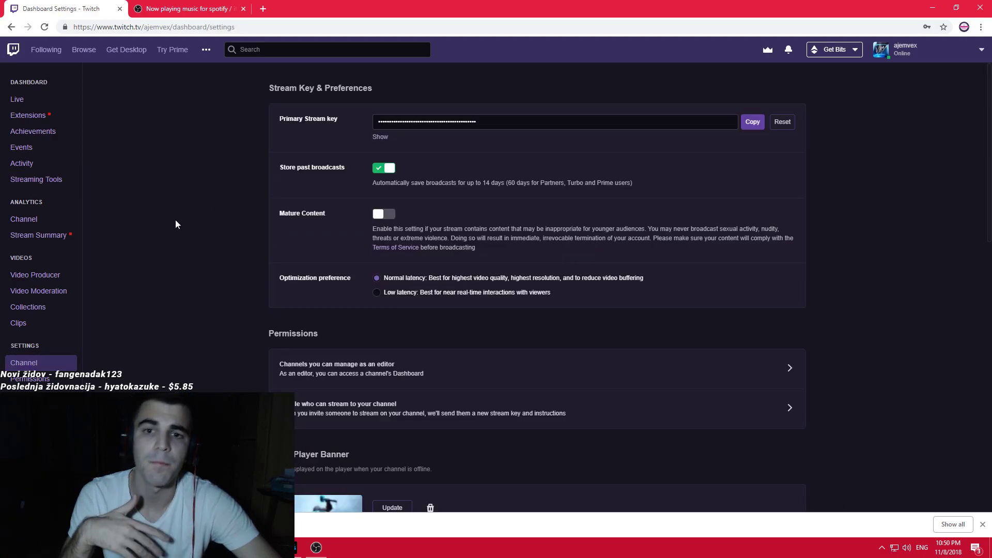
Switch Store past broadcasts off and back on in the channel's stream key preferences, and look over the page.
right_click(147, 230)
left_click(286, 153)
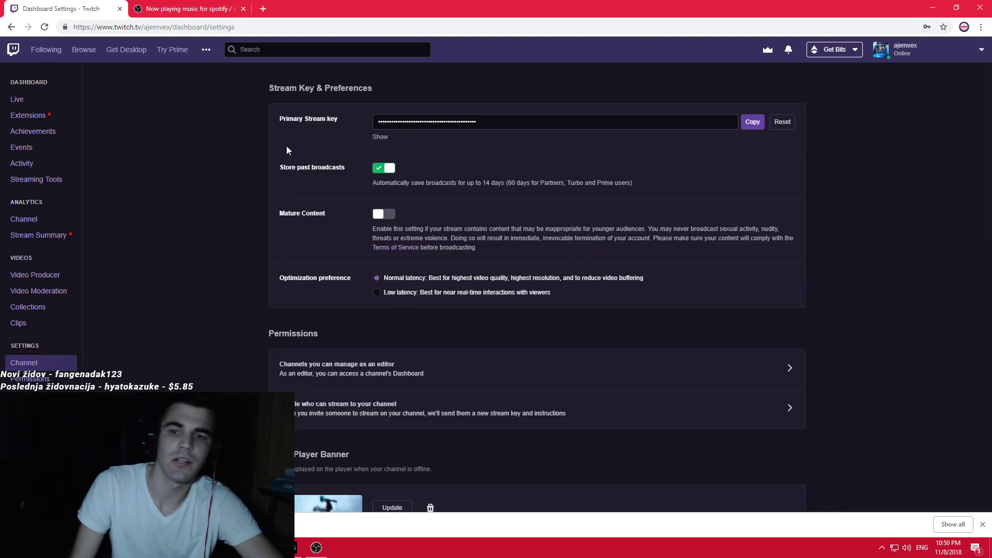
left_click(308, 168)
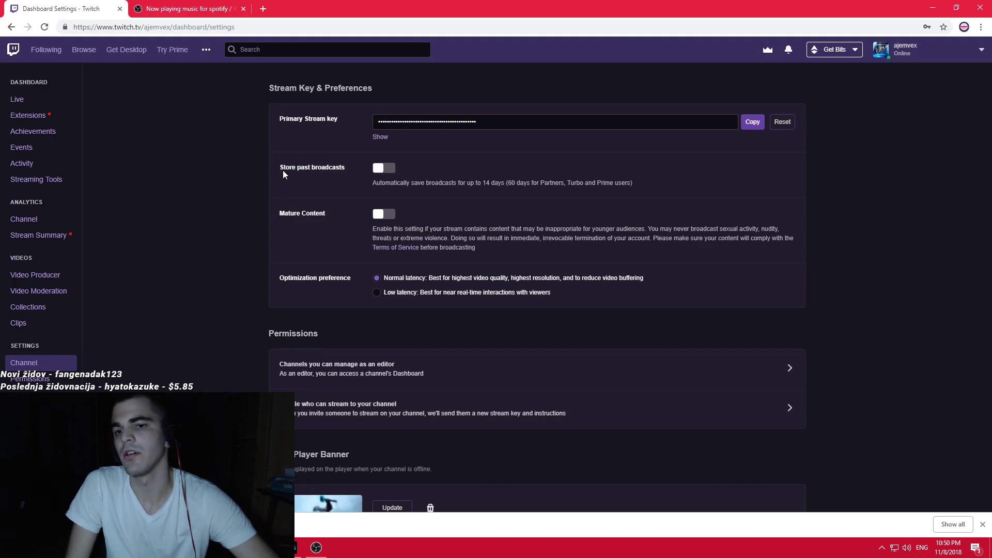
left_click(383, 169)
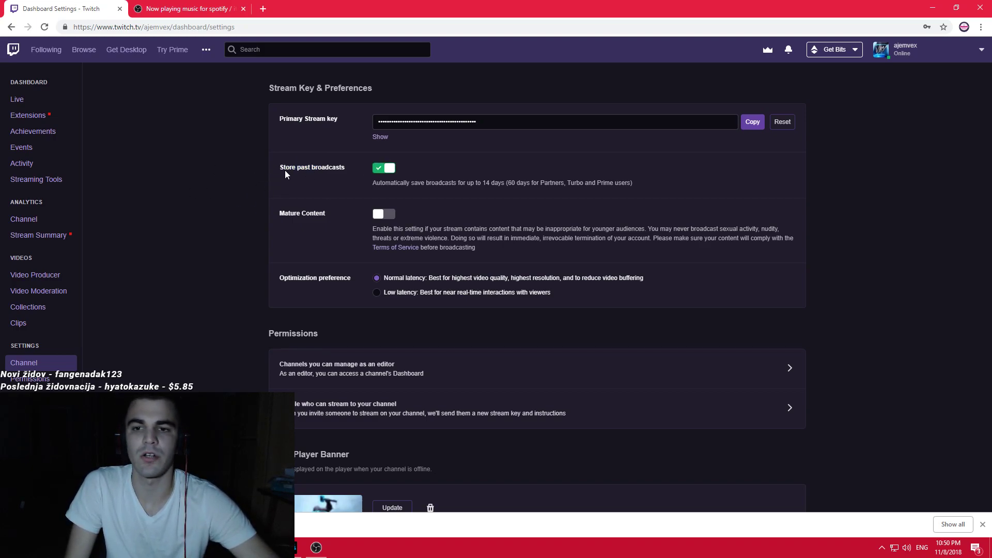
scroll(174, 231, "down", 2)
scroll(186, 248, "up", 2)
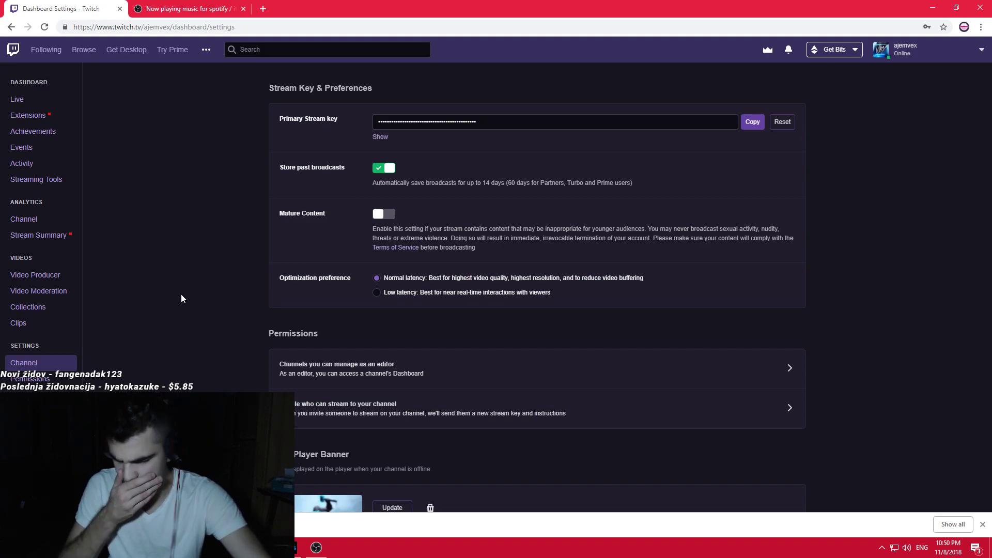
scroll(152, 289, "down", 10)
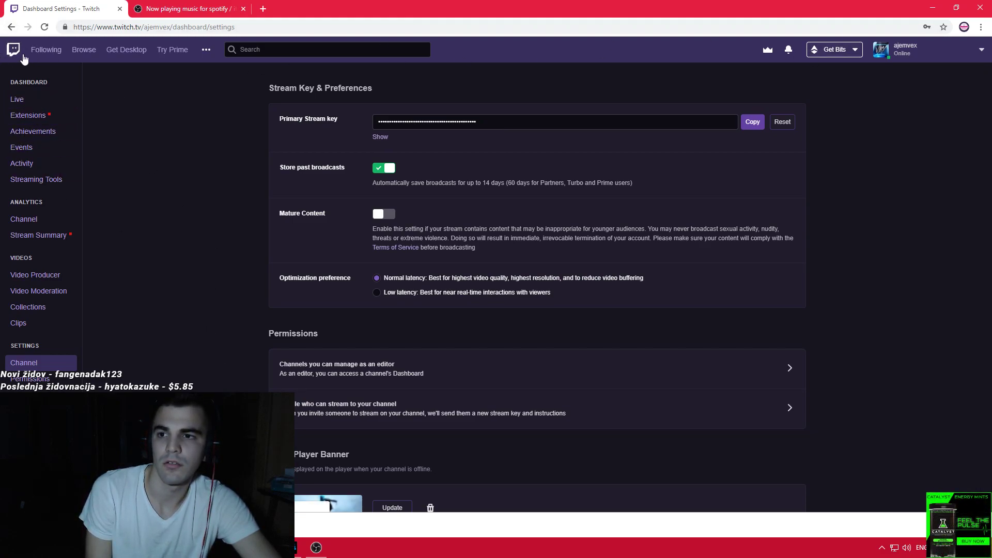
View the channel analytics and the live dashboard on Twitch, and switch back to the OBS settings window.
left_click(42, 221)
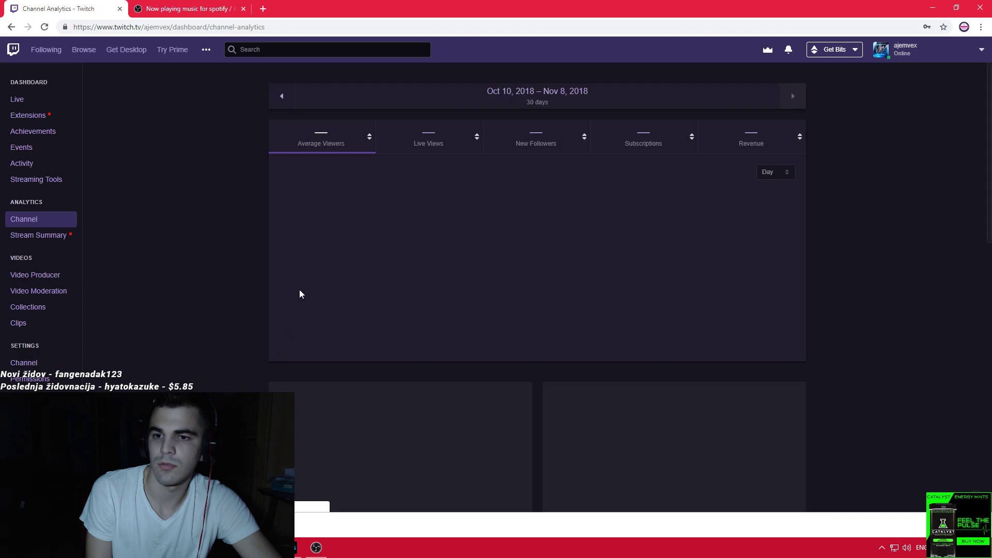
left_click(36, 99)
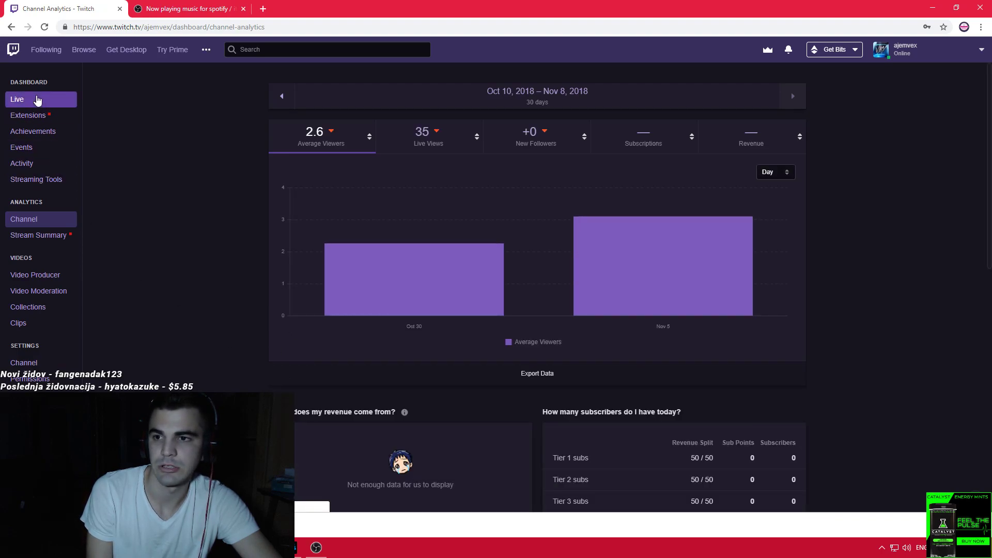
left_click(316, 547)
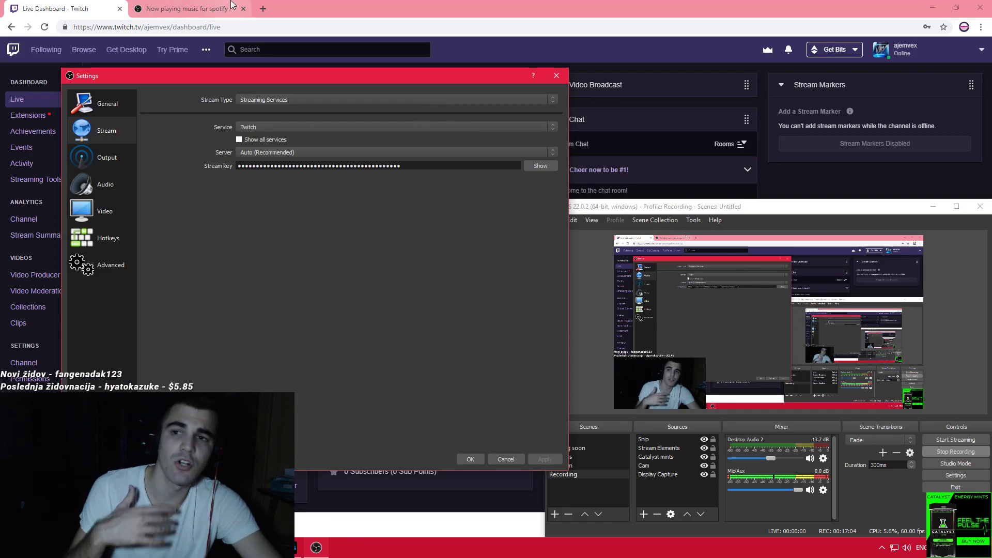
left_click(186, 9)
key("alt+Tab")
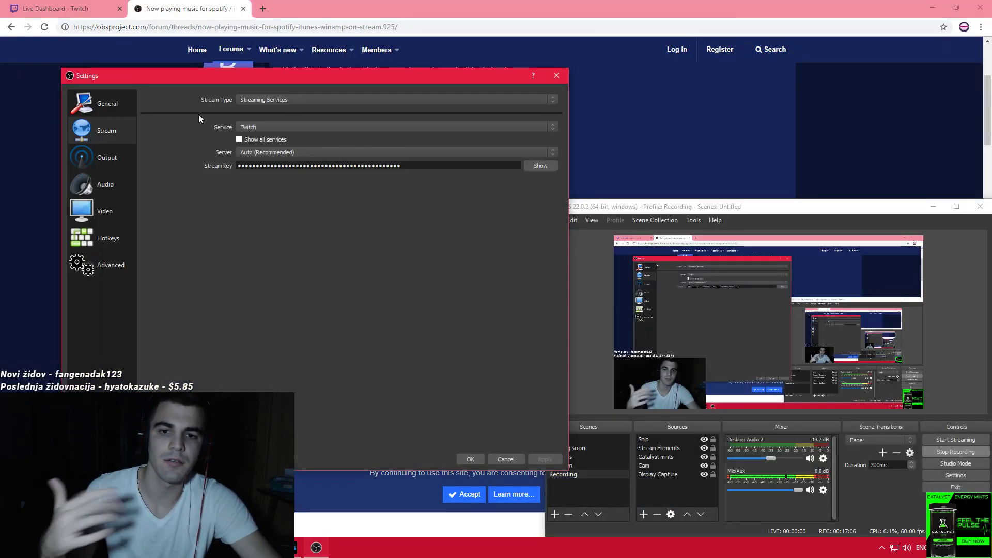
Open the output settings, look at the recording options and return to the streaming options.
left_click(99, 154)
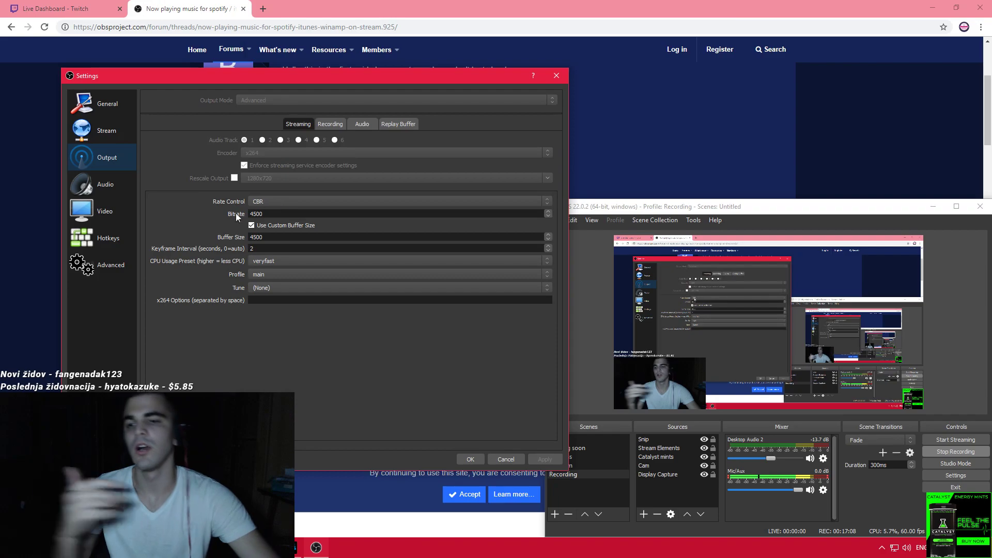
left_click(335, 123)
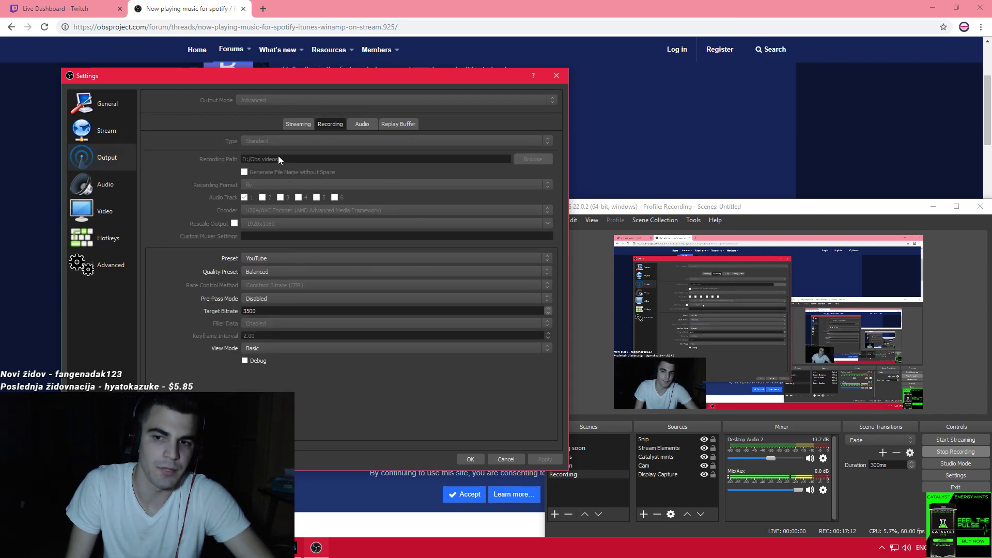
left_click(297, 125)
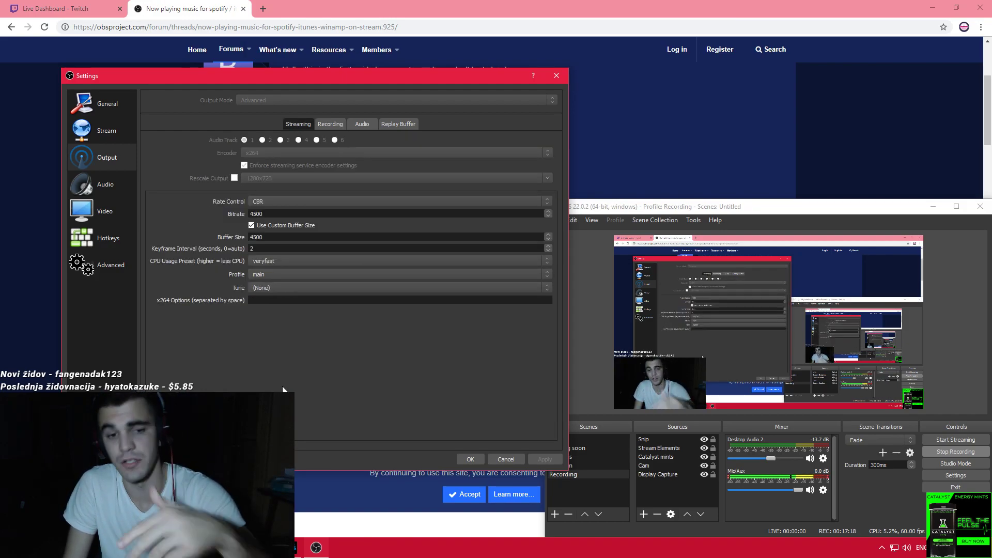
Review the rate control options for streaming, keep CBR, and highlight the bitrate value.
left_click(271, 205)
left_click(265, 204)
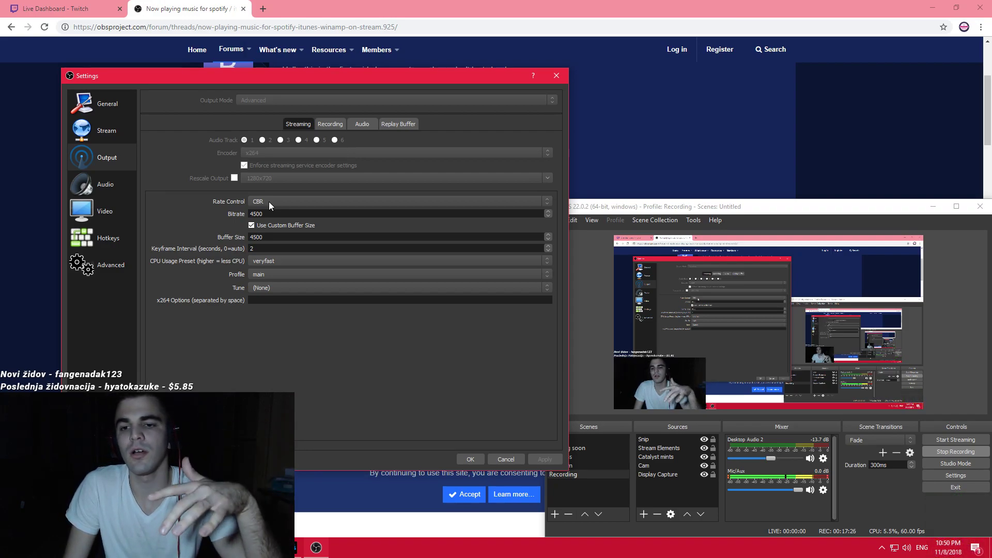
left_click(269, 202)
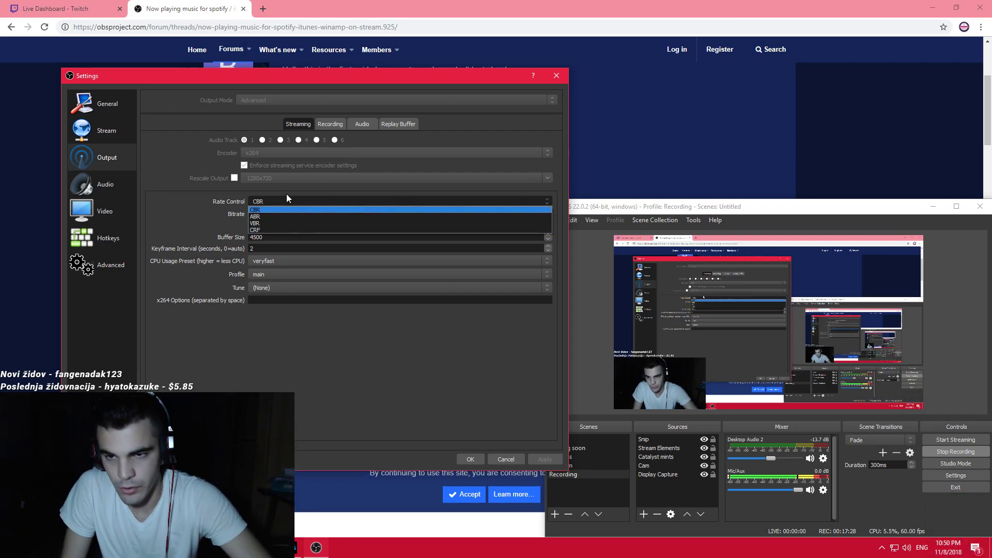
left_click(284, 201)
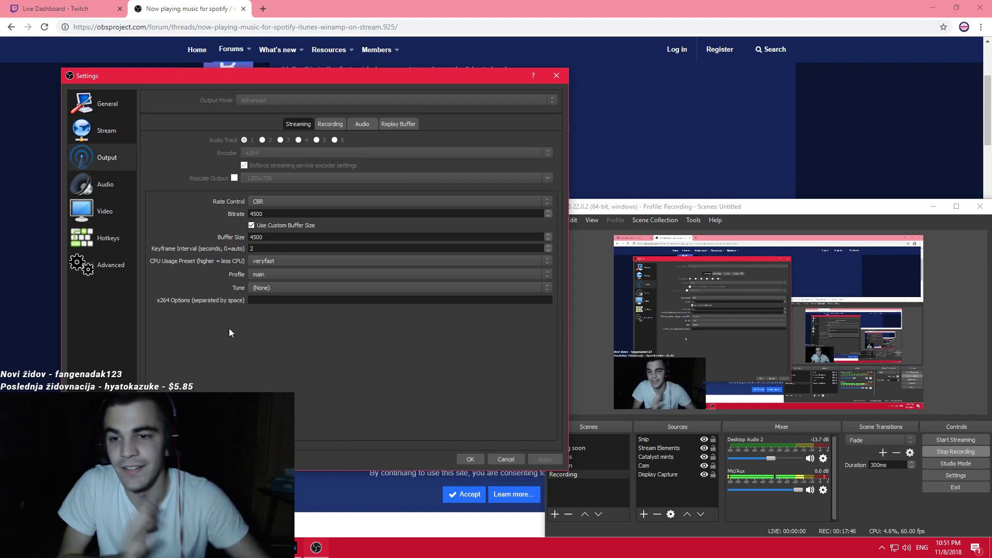
double_click(256, 214)
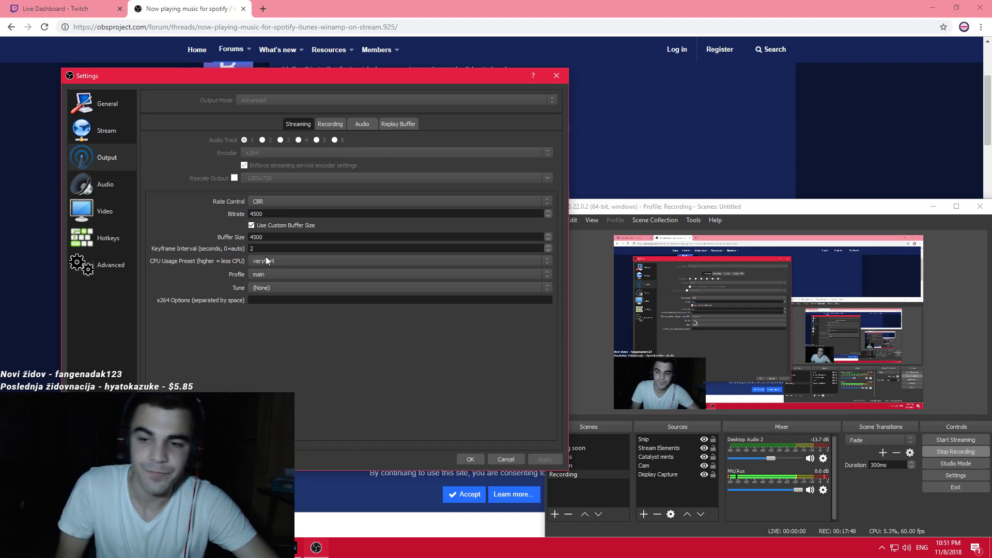
left_click(353, 337)
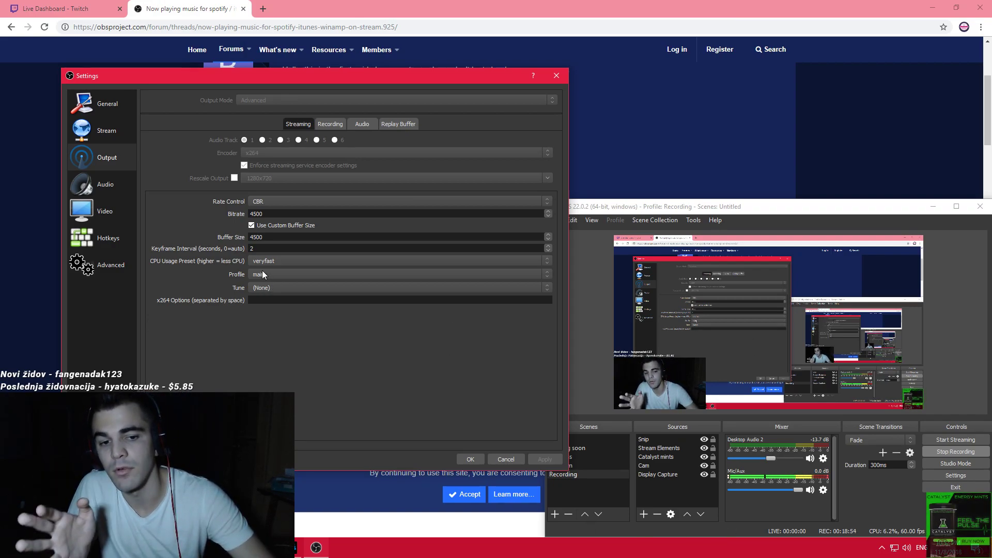
Highlight the buffer size value in the streaming output options and point out the keyframe interval.
double_click(258, 238)
left_click(288, 344)
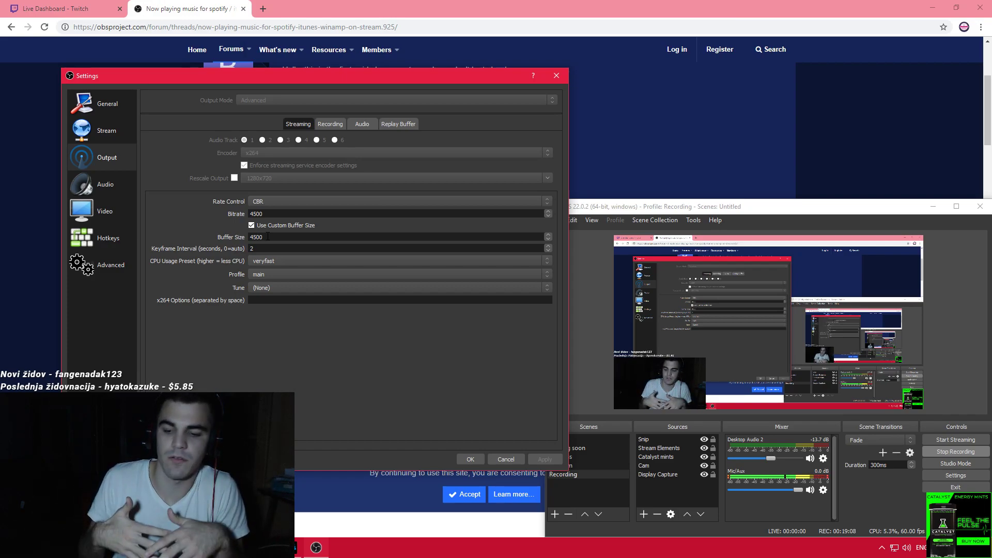
left_click_drag(268, 237, 212, 246)
left_click(324, 374)
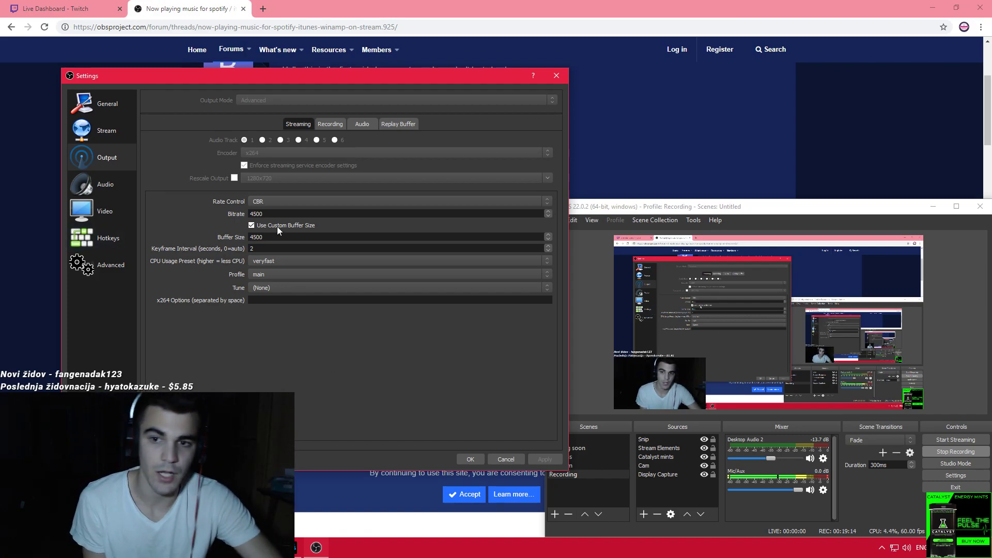
double_click(256, 236)
left_click(374, 374)
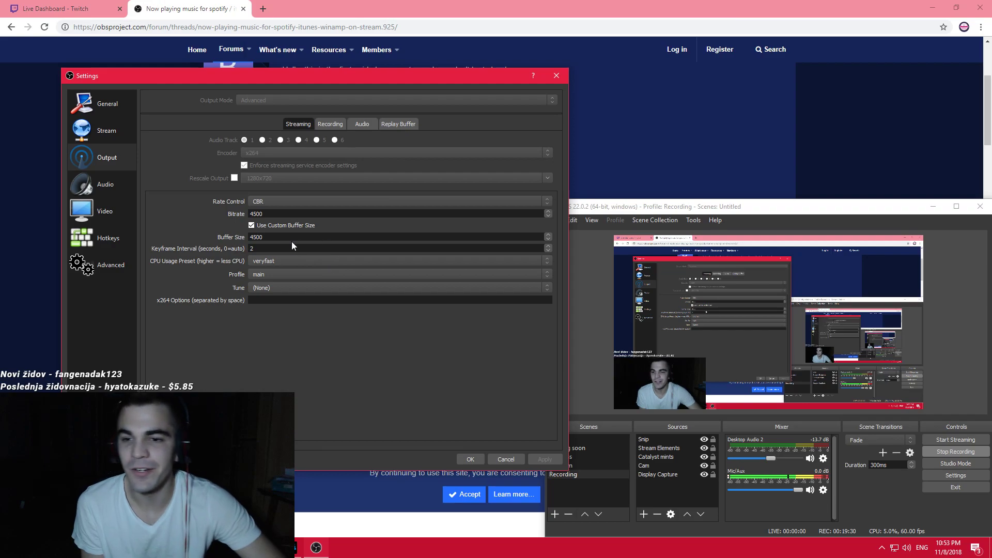
left_click(255, 246)
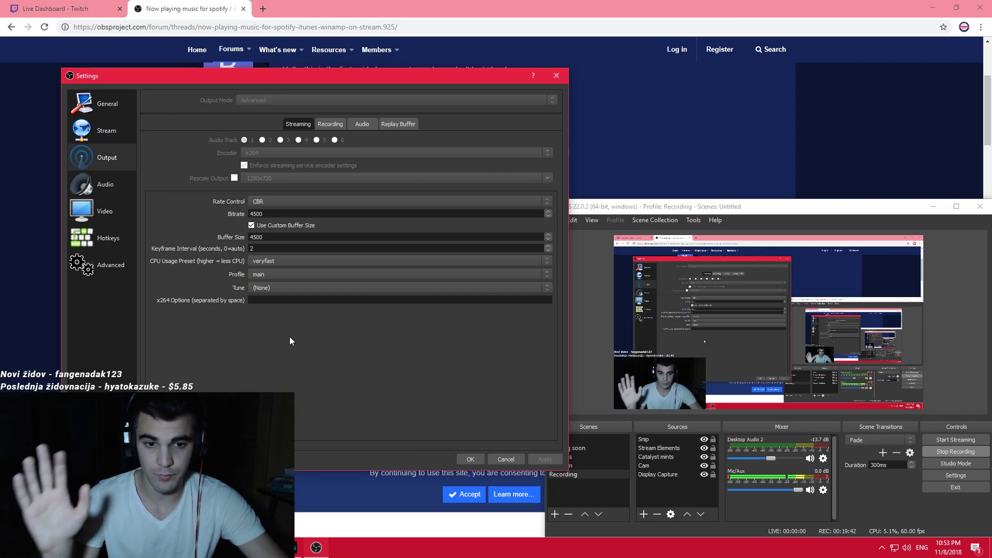
Switch Use Custom Buffer Size off and back on, and highlight the buffer size value.
left_click(251, 226)
left_click(252, 226)
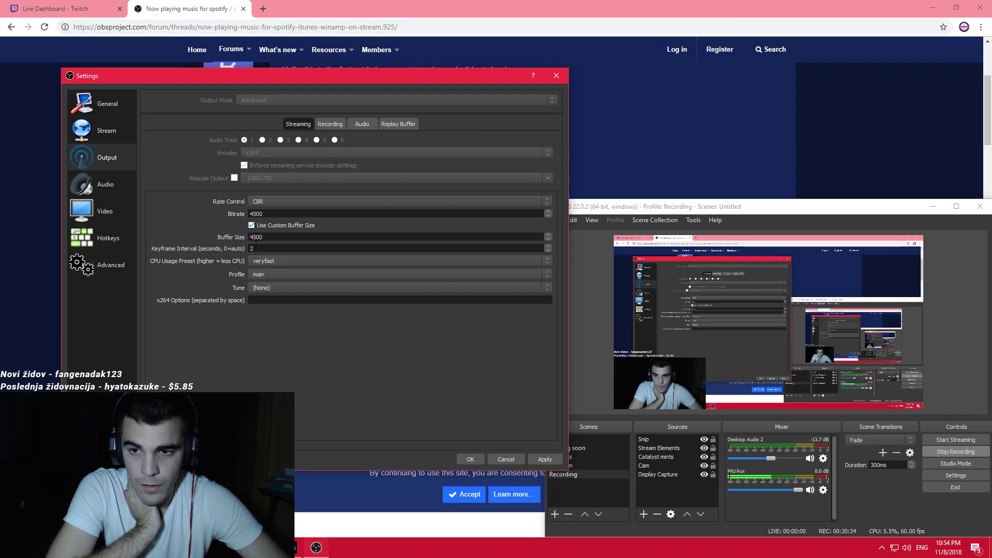
left_click(252, 228)
left_click(253, 225)
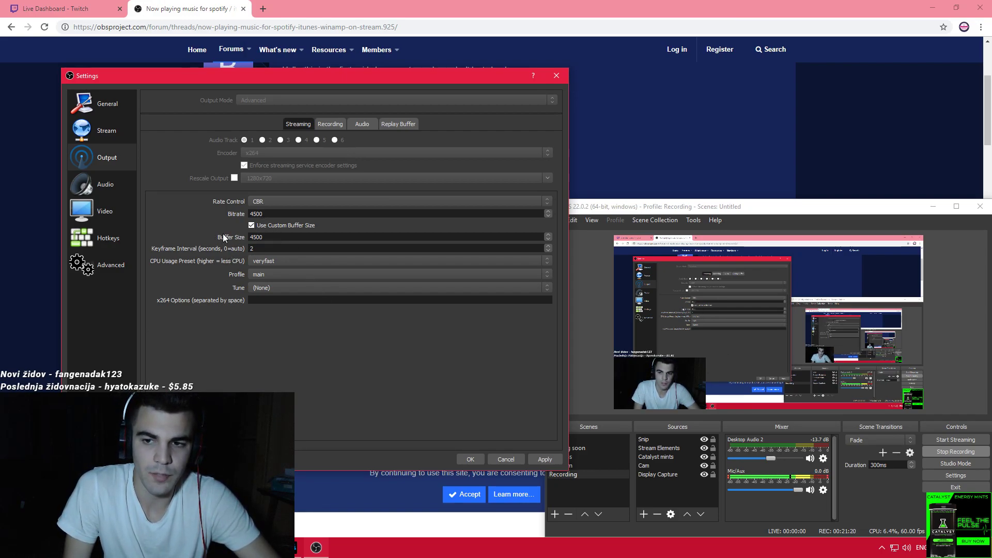
double_click(255, 237)
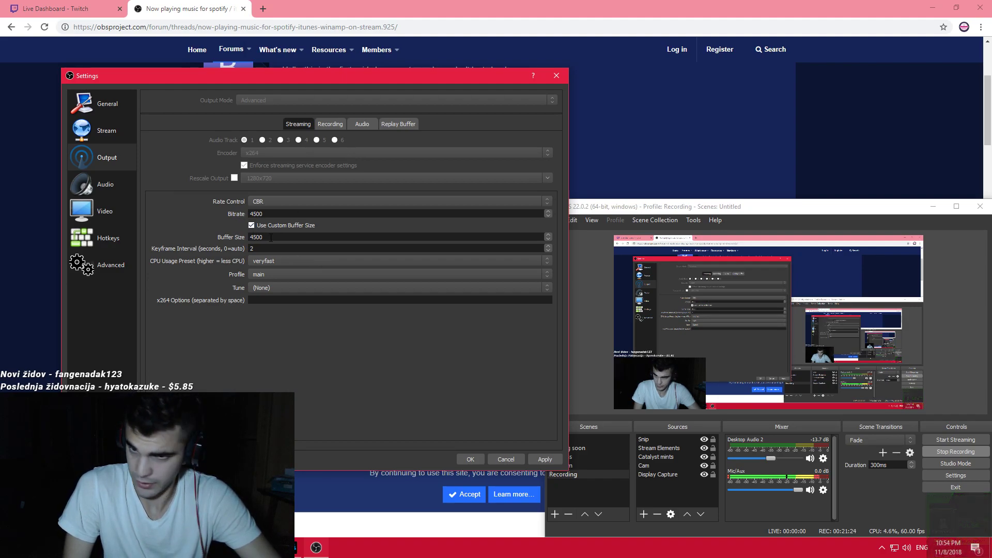
left_click(280, 250)
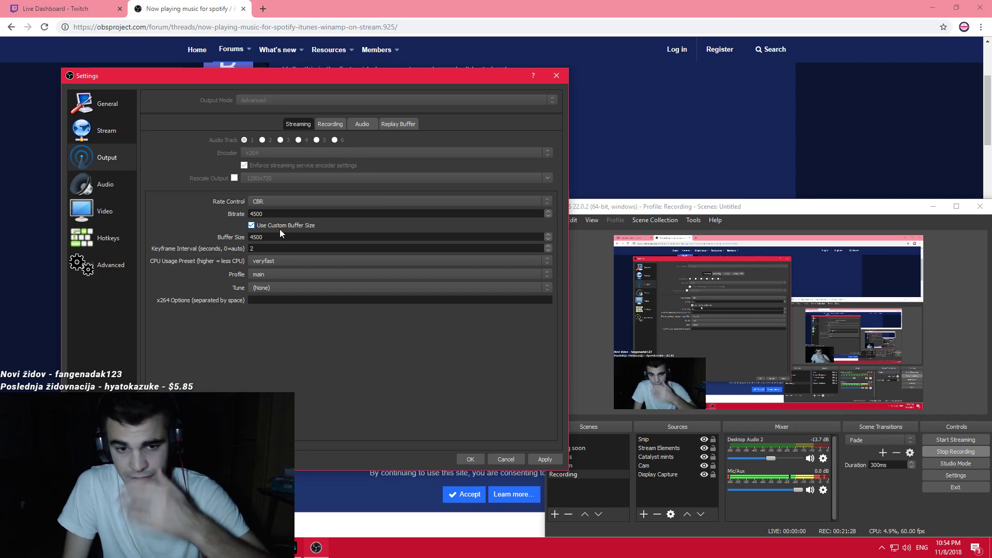
Review the CPU usage preset and profile options for the stream encoder, keeping veryfast and main.
left_click(271, 261)
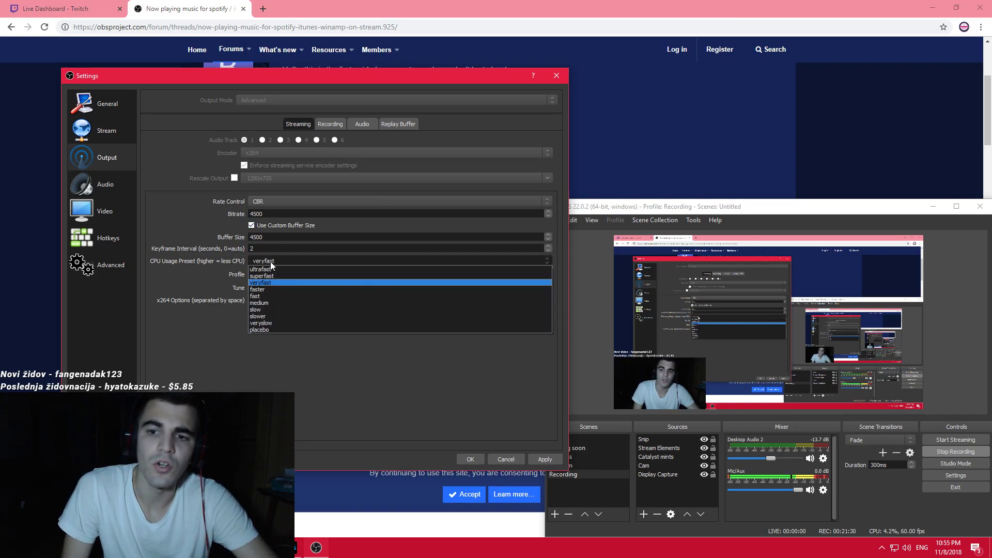
left_click(272, 262)
left_click(273, 261)
key("Up")
key("Up")
key("Escape")
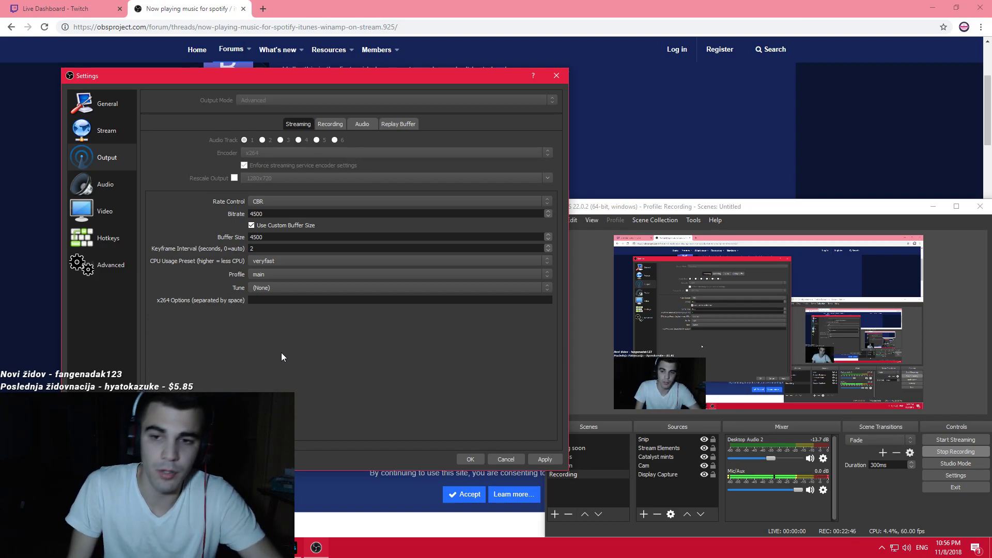
left_click(274, 273)
left_click(271, 274)
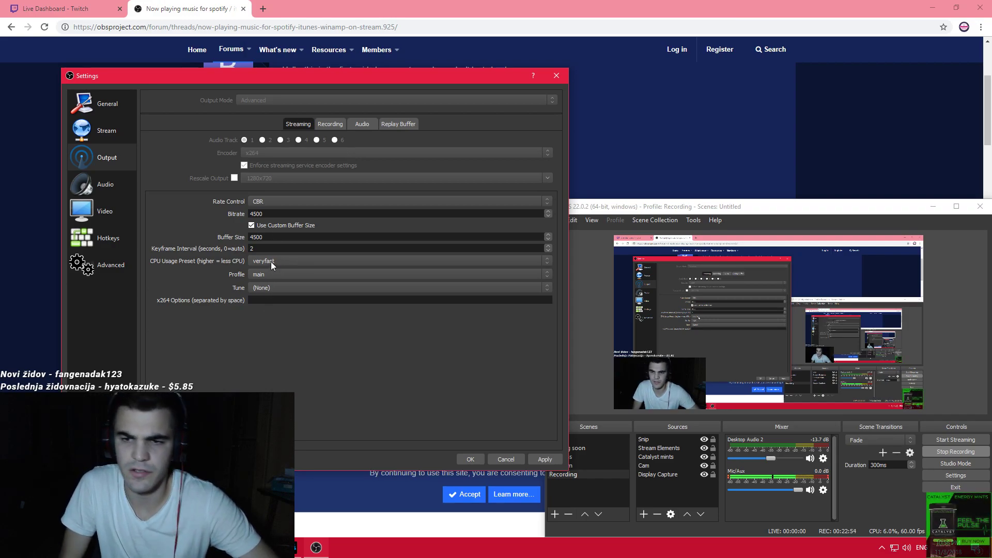
Review the CPU usage preset choices for the x264 stream encoder, keeping veryfast.
left_click(274, 260)
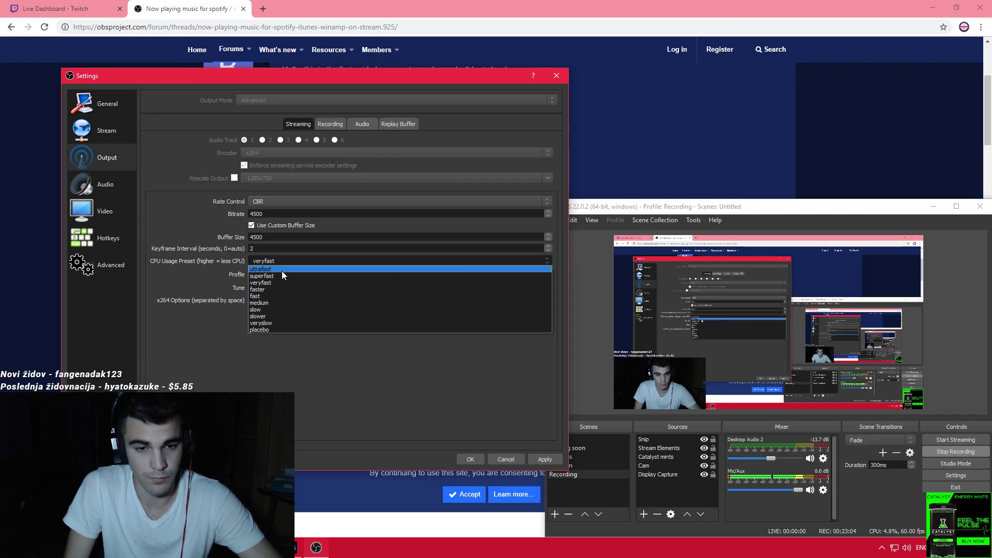
left_click(284, 283)
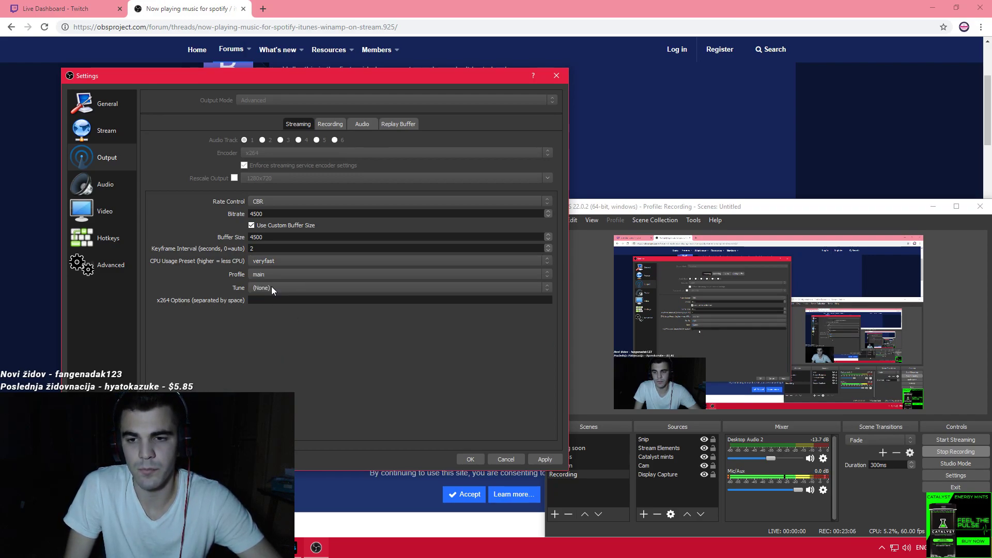
left_click(285, 261)
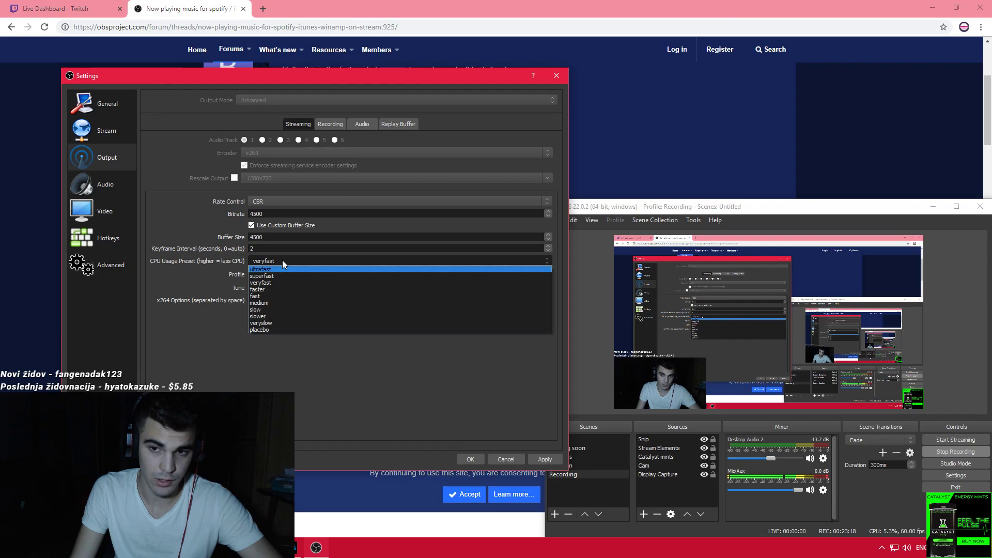
left_click(282, 259)
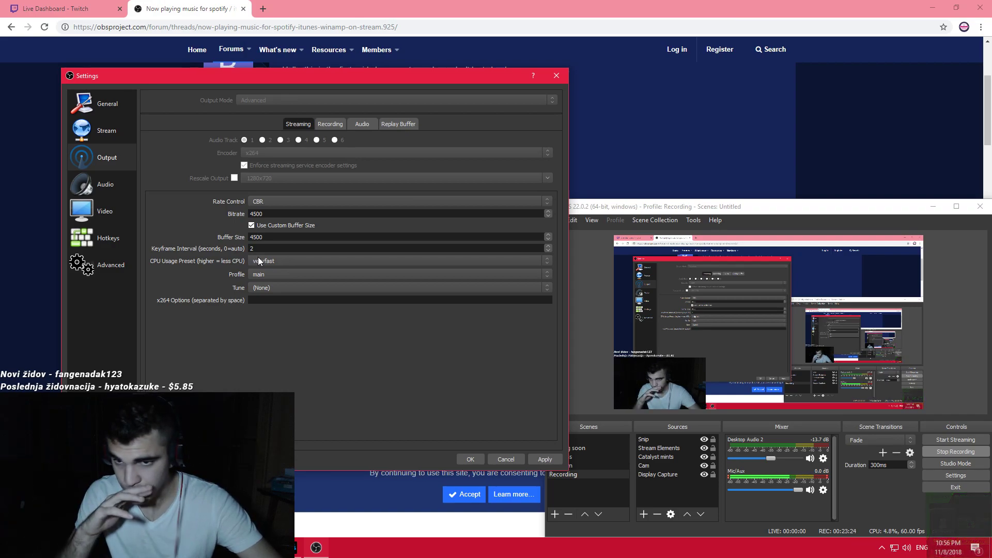
left_click(271, 256)
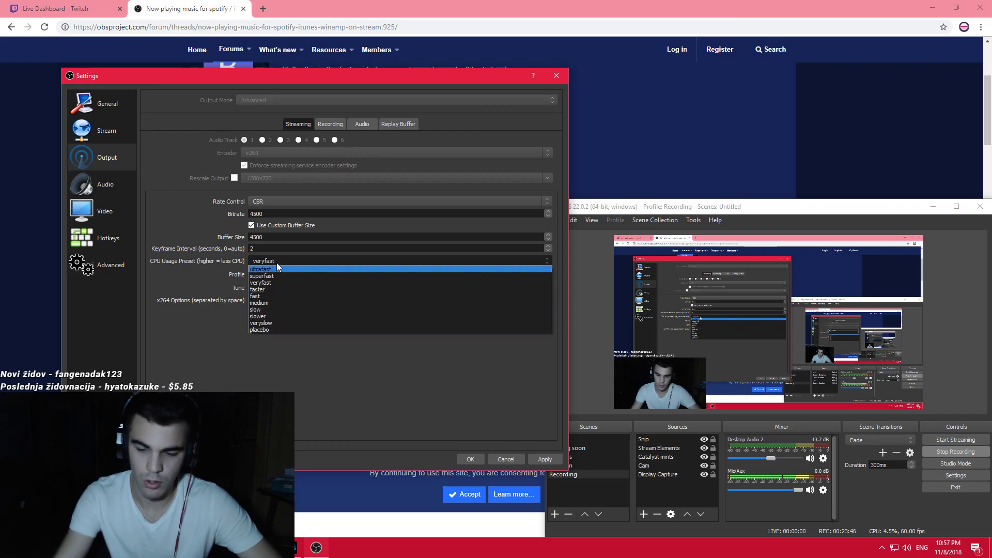
left_click(280, 282)
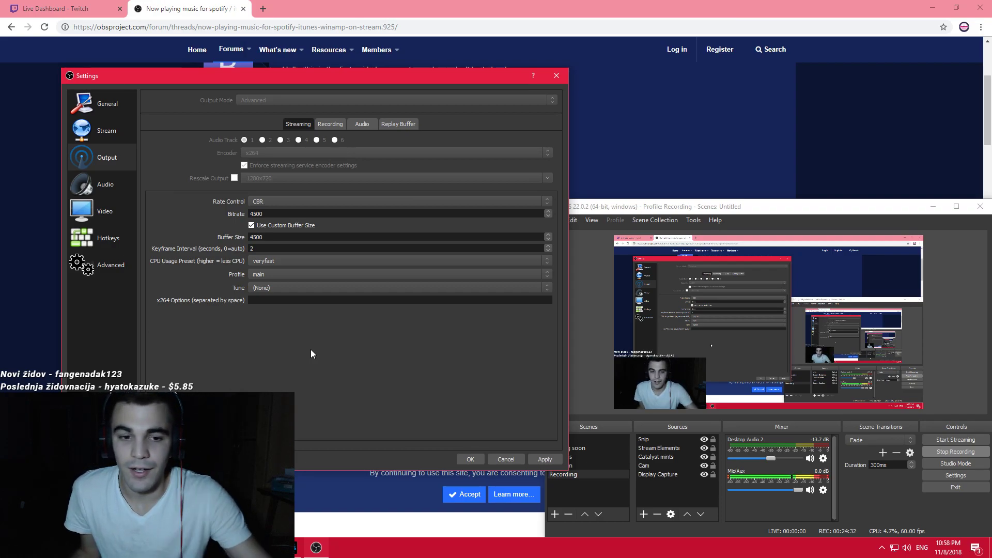
Open the audio settings and check the sample rate choices, keeping 44.1 kHz.
left_click(114, 189)
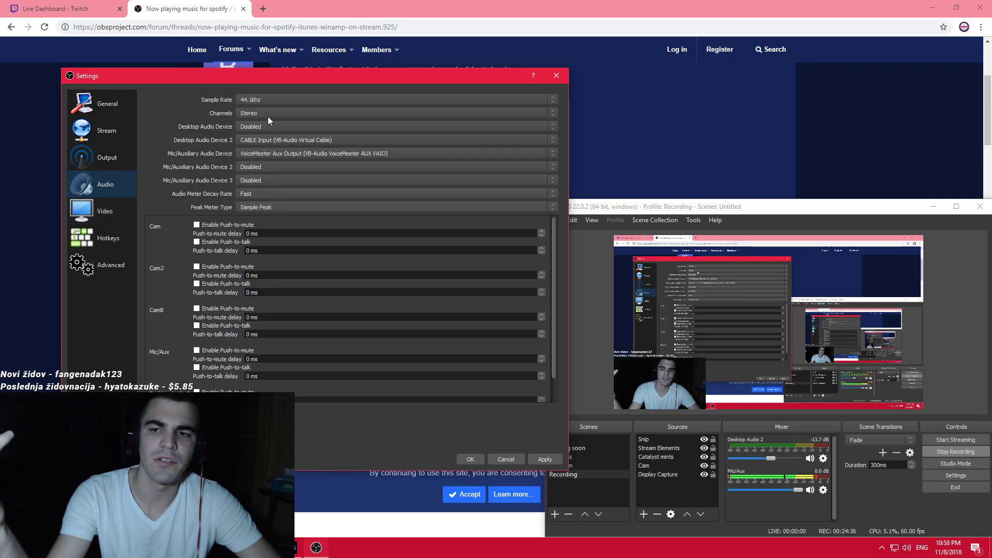
left_click(271, 99)
left_click(270, 99)
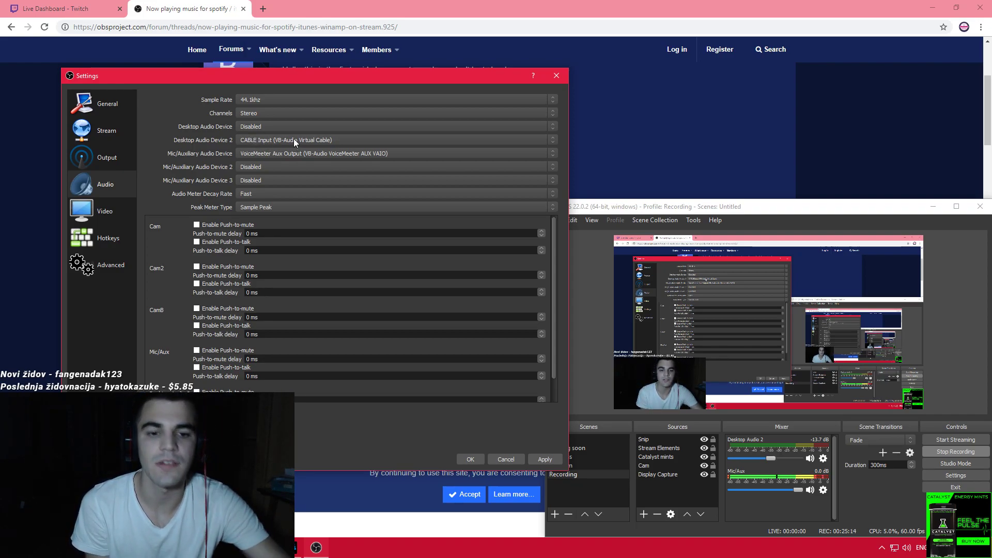
In the browser, search the web for "virtual cable" and view VB-Audio's Virtual Audio Cable download page.
left_click(34, 9)
left_click(233, 28)
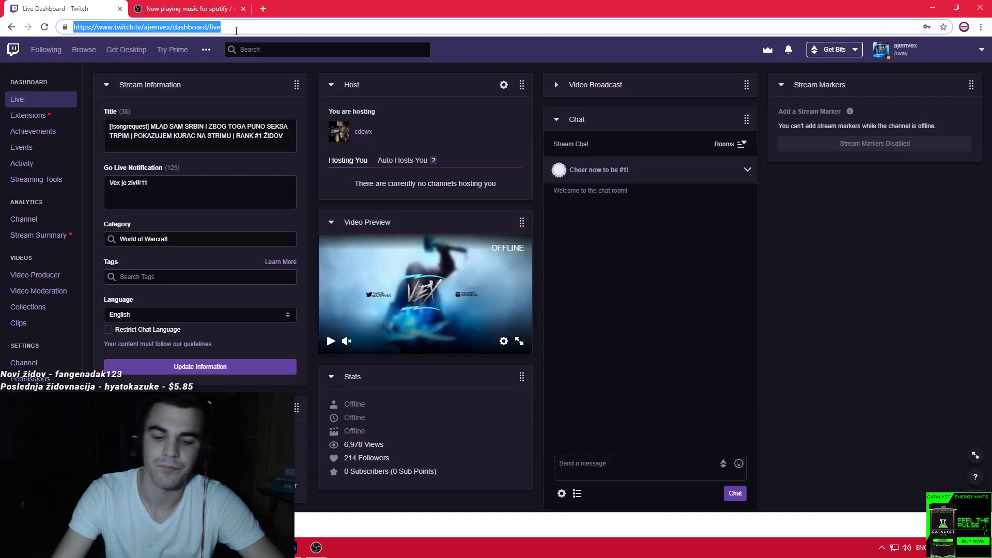
type("virtual cable")
key("Return")
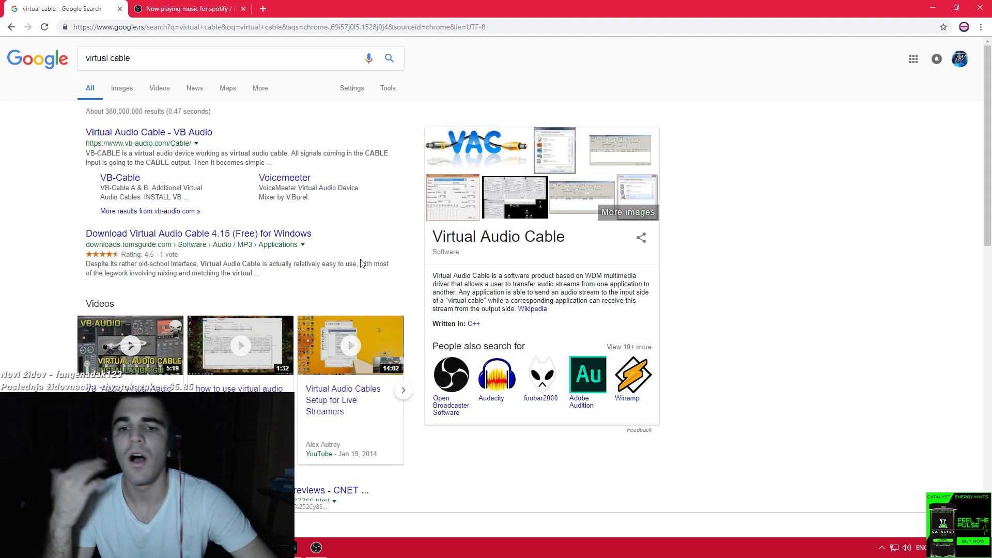
left_click(155, 134)
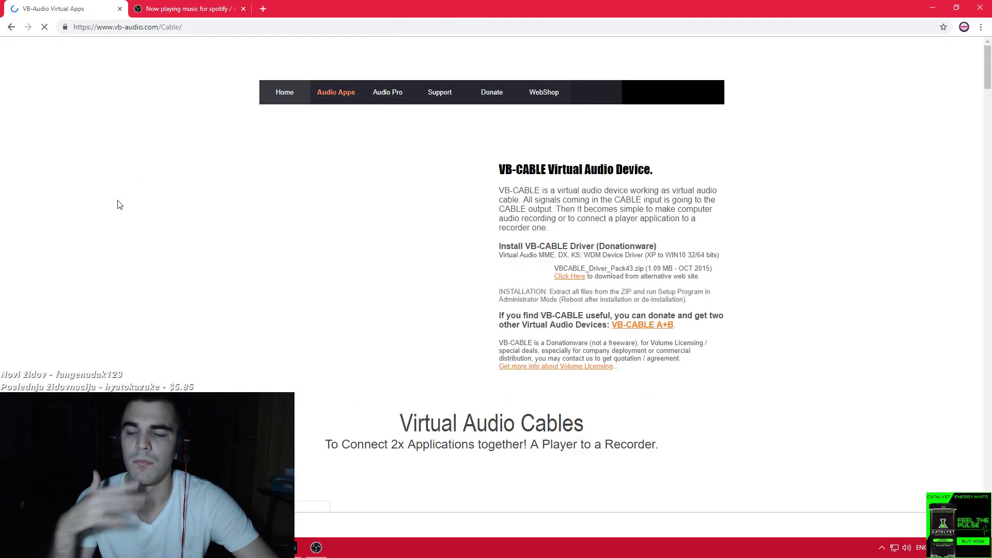
scroll(62, 202, "down", 5)
scroll(258, 232, "up", 5)
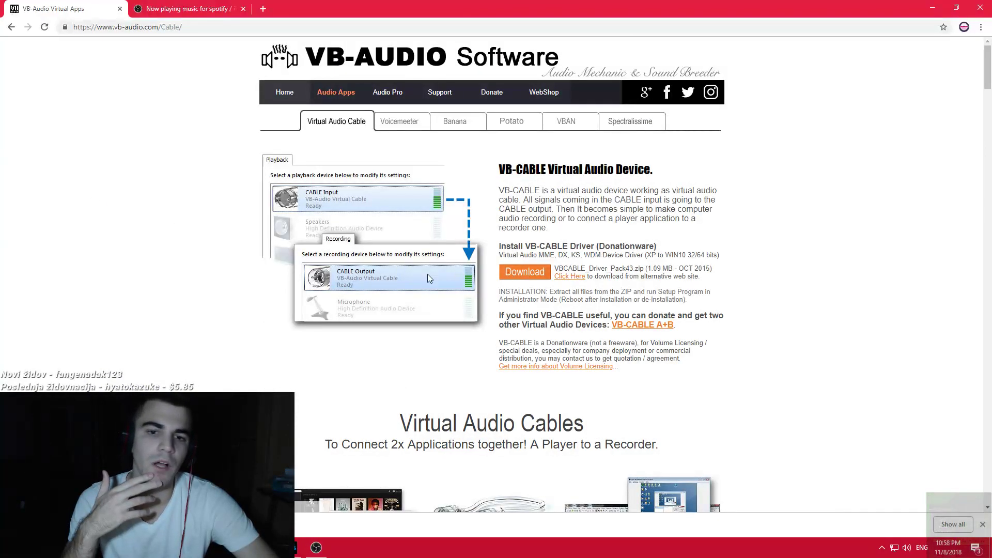
scroll(40, 261, "down", 1)
scroll(372, 279, "up", 1)
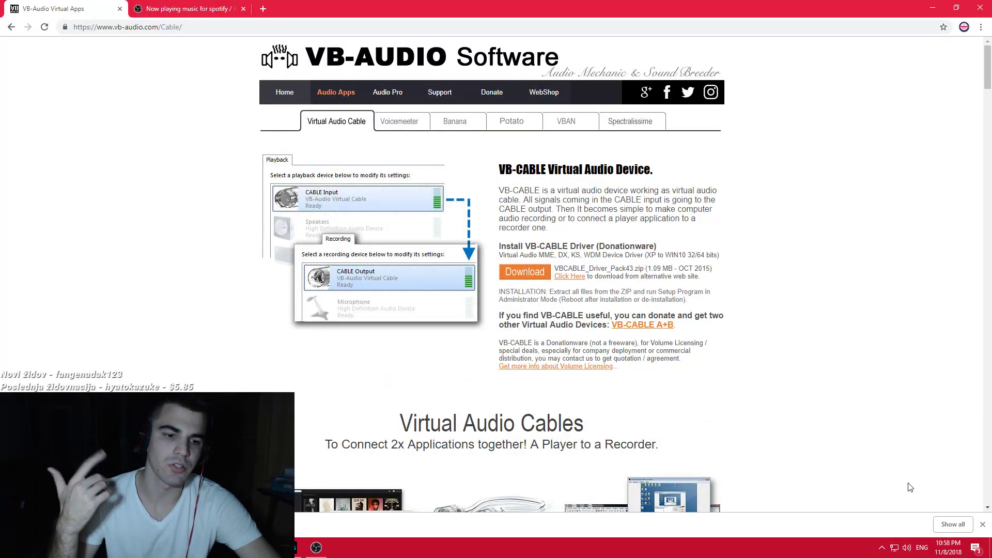
Open the Windows Sound dialog and look through the recording devices down to the CABLE and VoiceMeeter outputs.
right_click(907, 548)
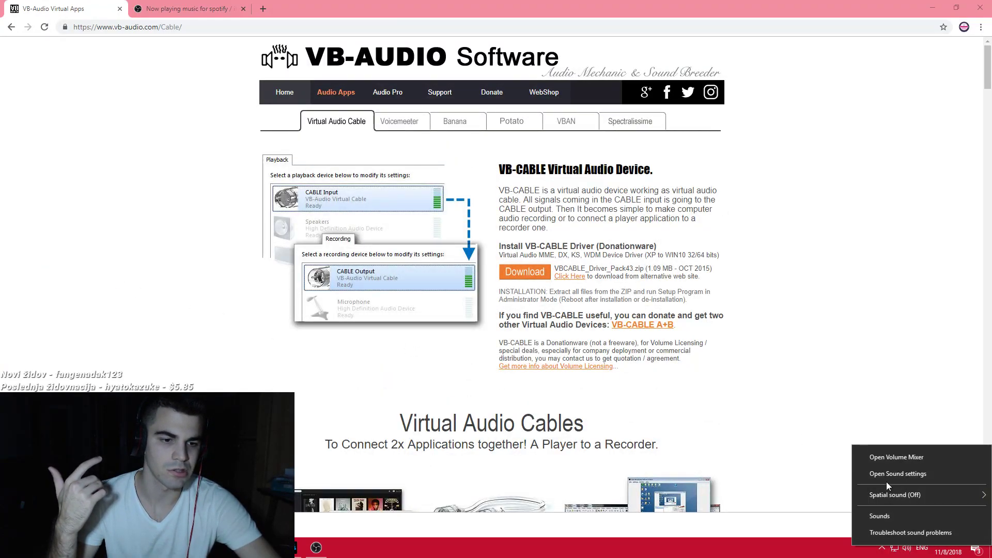
left_click(899, 519)
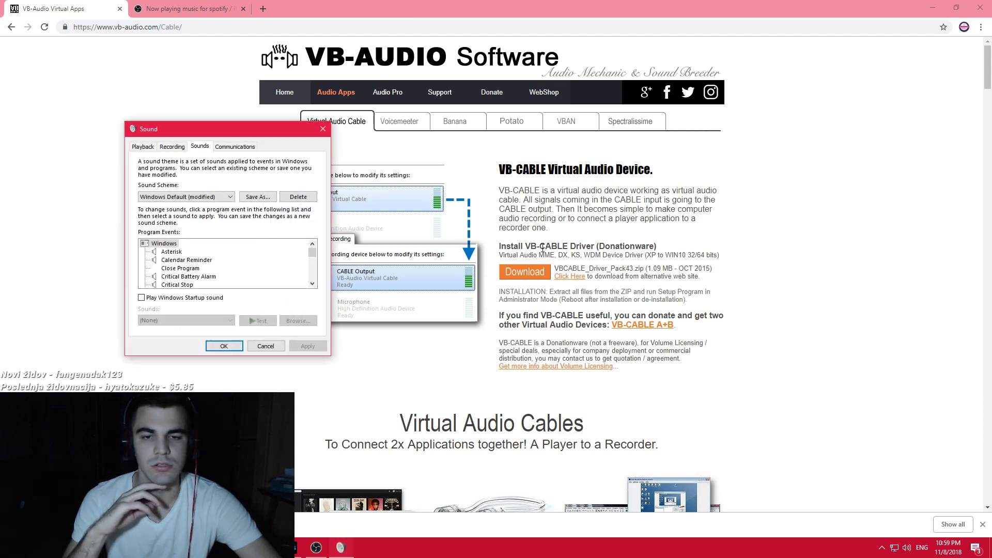
left_click(172, 146)
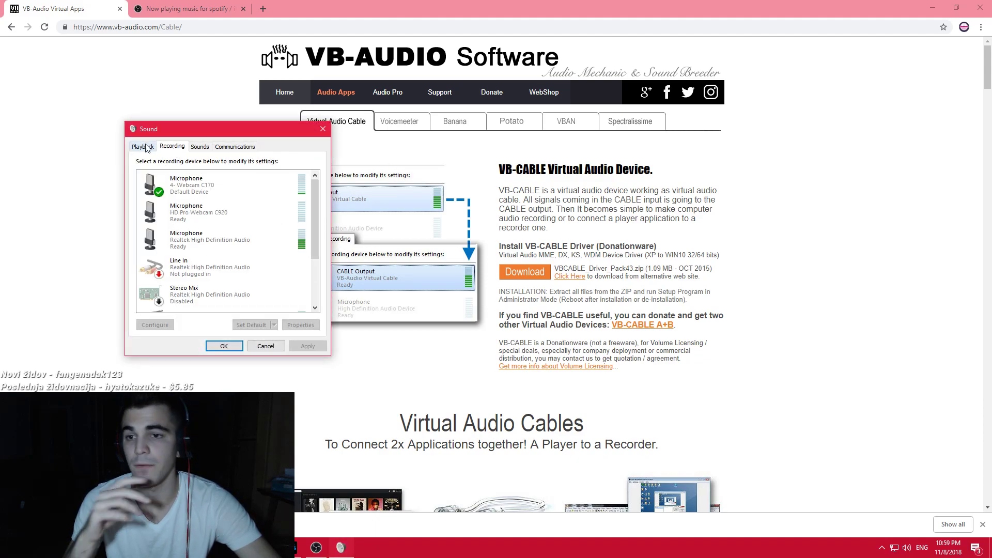
scroll(222, 248, "down", 2)
scroll(225, 274, "down", 2)
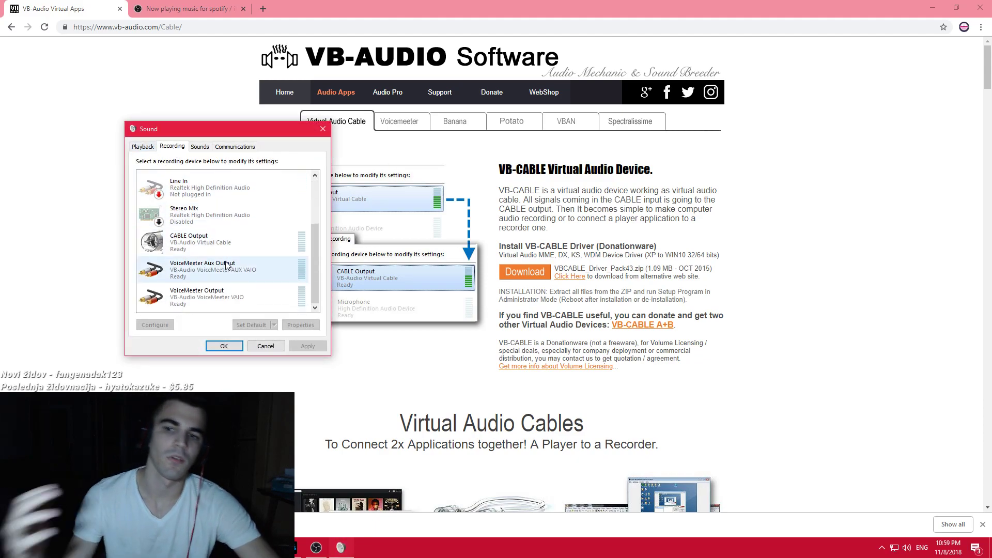
Compare the Windows recording devices with the OBS audio settings and the Voicemeeter Banana mixer, and close the Sound dialog.
key("alt+Tab")
key("alt+Tab")
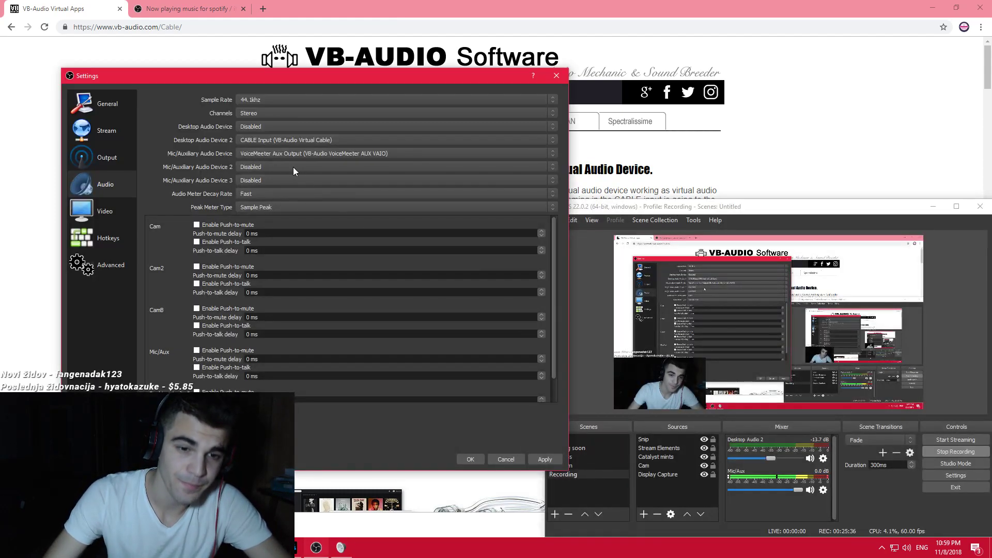
left_click(341, 551)
left_click_drag(197, 130, 423, 111)
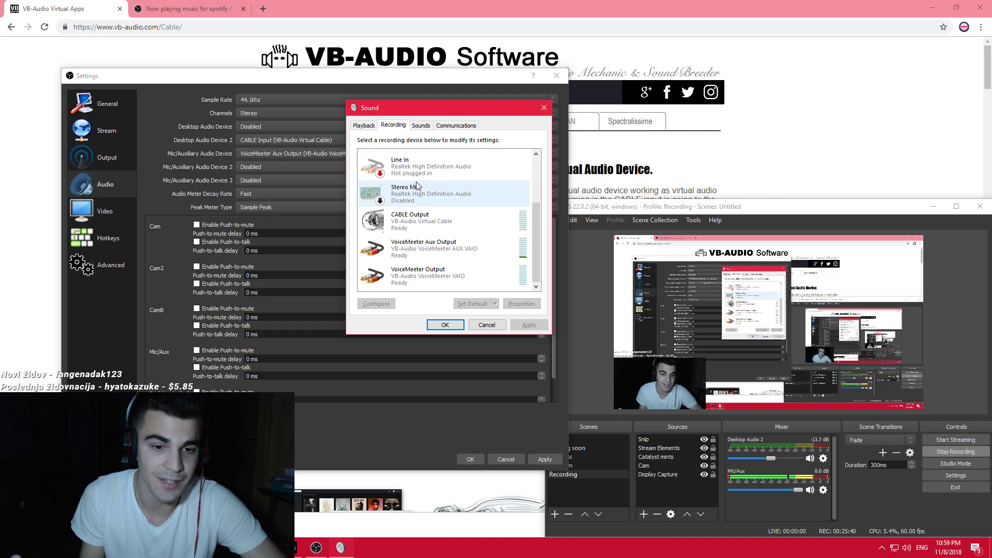
key("alt+Tab")
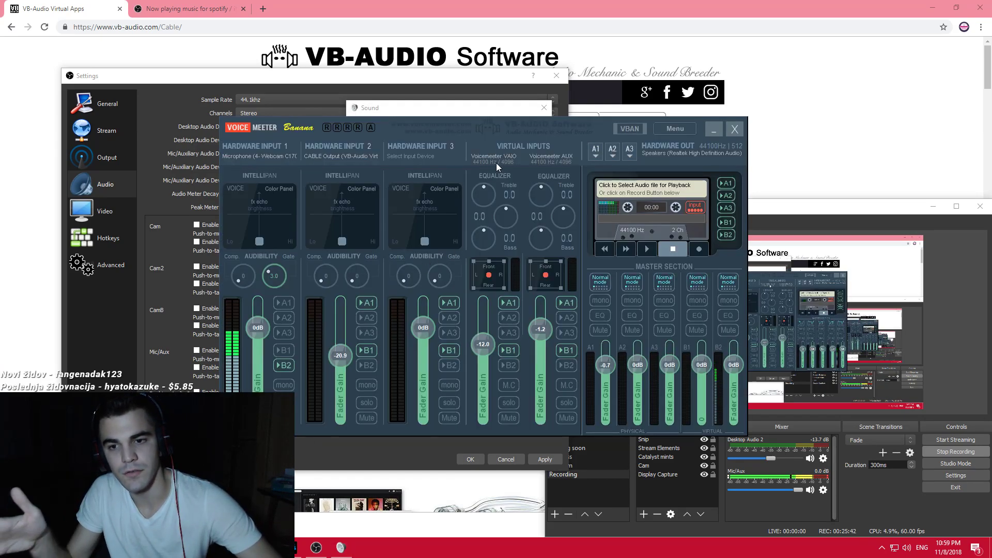
left_click(423, 111)
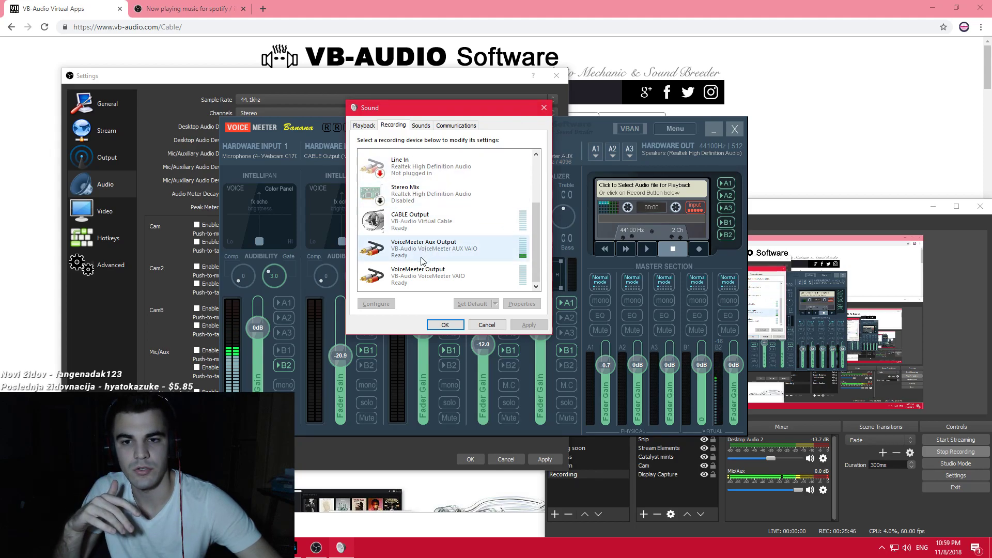
key("Escape")
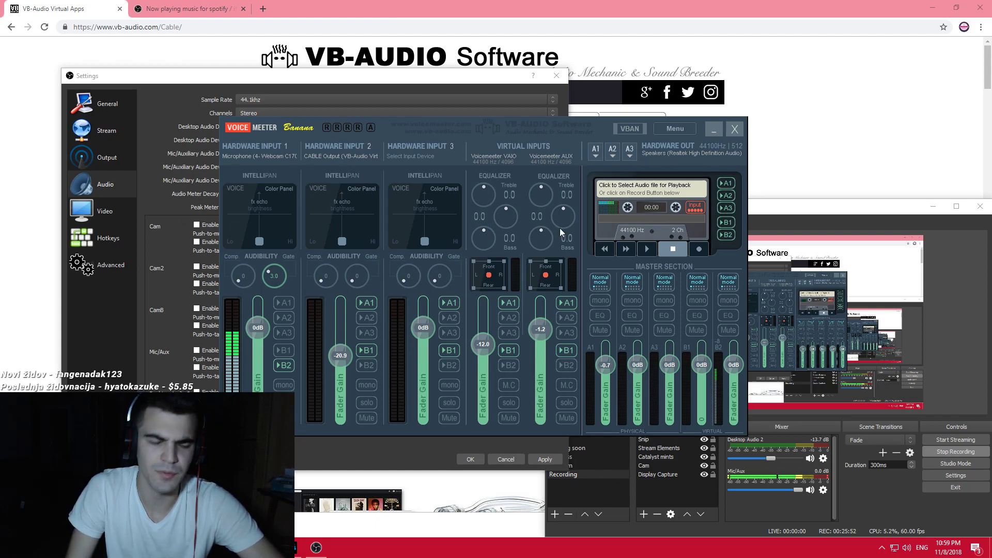
Switch between the OBS audio settings and Voicemeeter Banana to compare their devices, moving the mixer window over the settings.
left_click(984, 289)
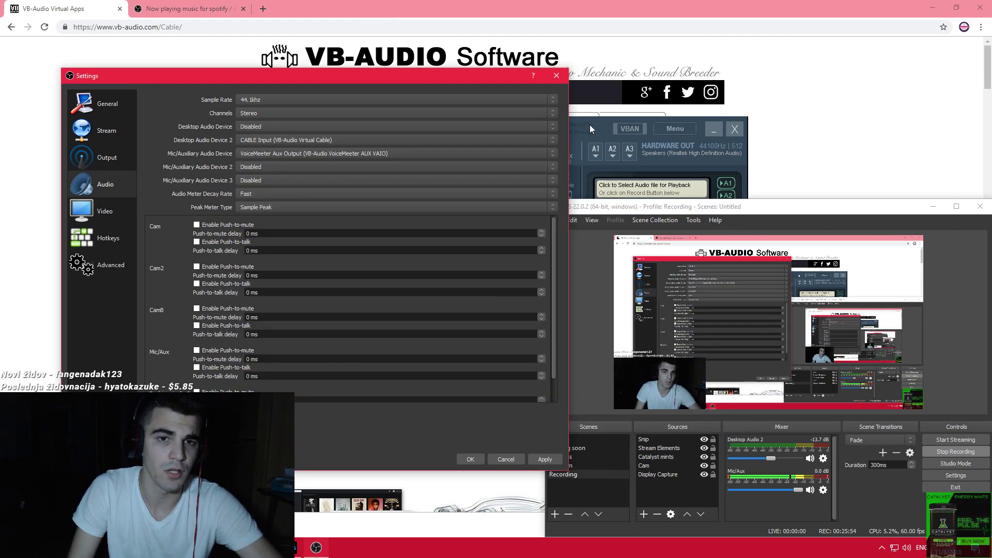
left_click(666, 155)
left_click_drag(390, 131, 302, 116)
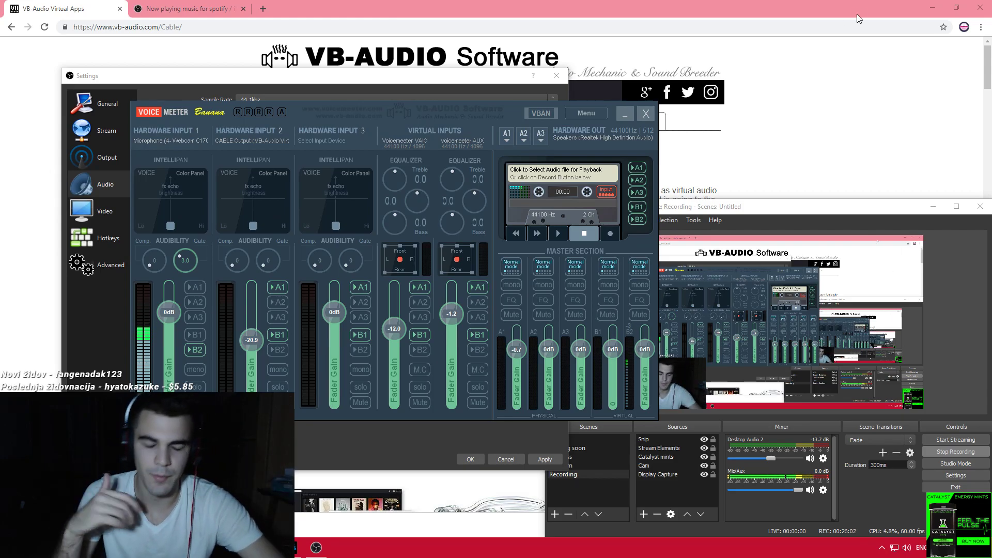
left_click(939, 272)
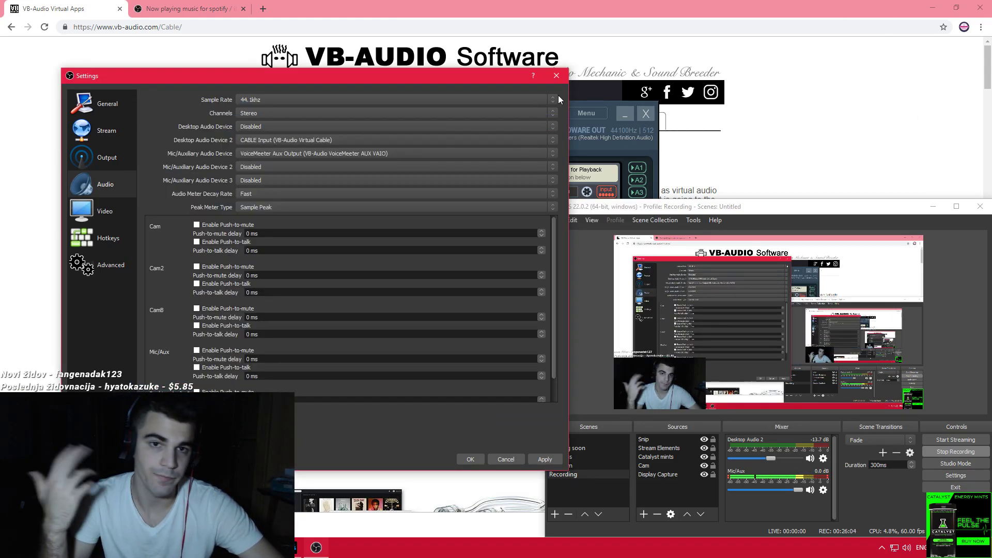
left_click(580, 106)
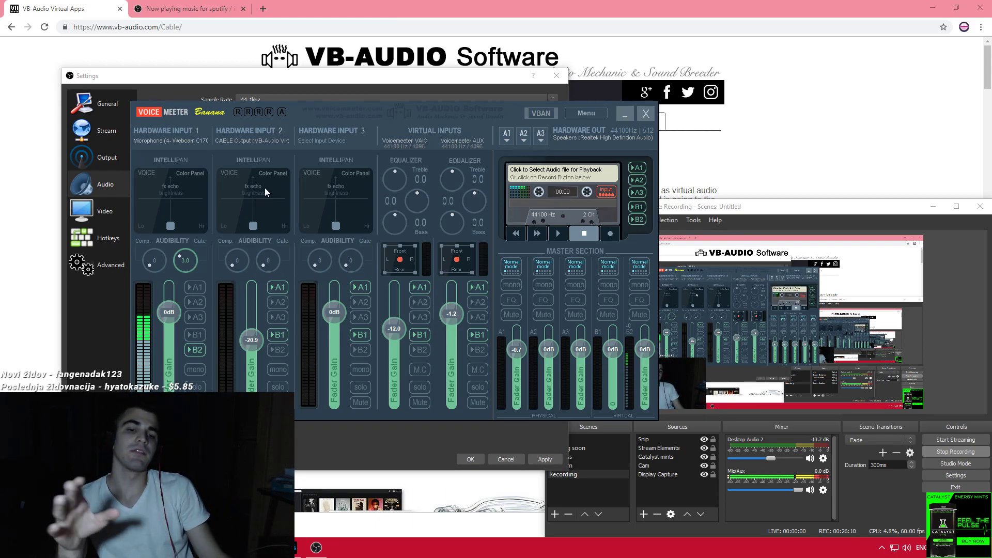
key("alt+Tab")
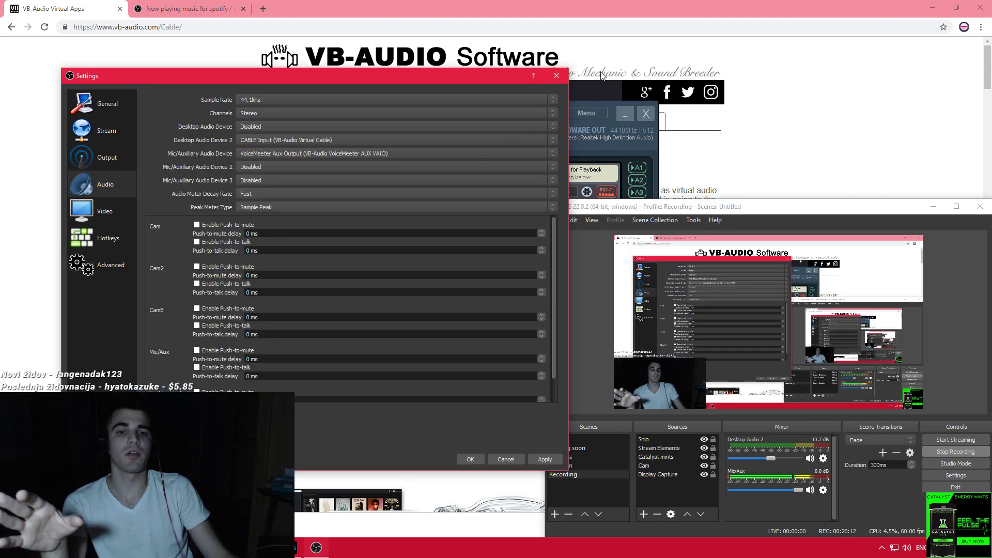
left_click(584, 126)
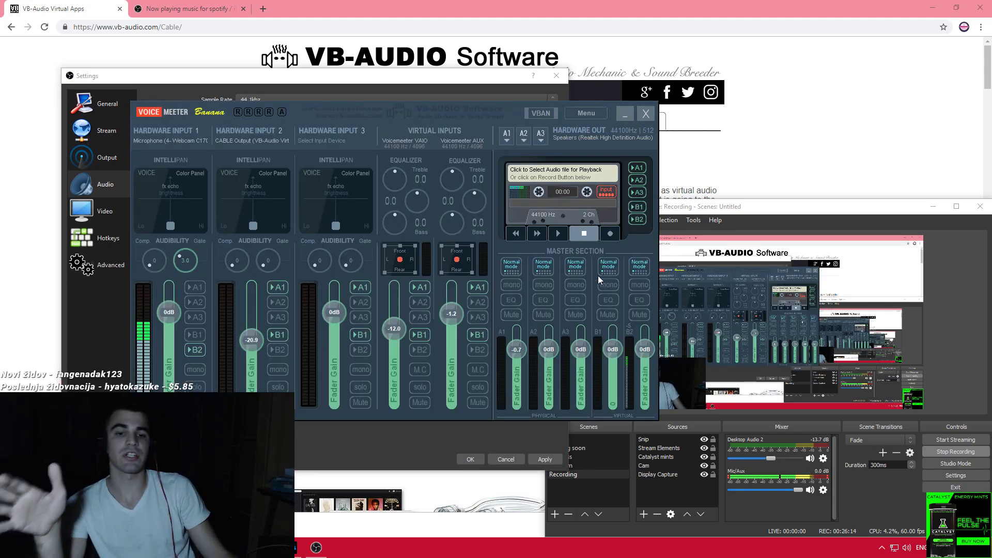
left_click_drag(377, 111, 323, 104)
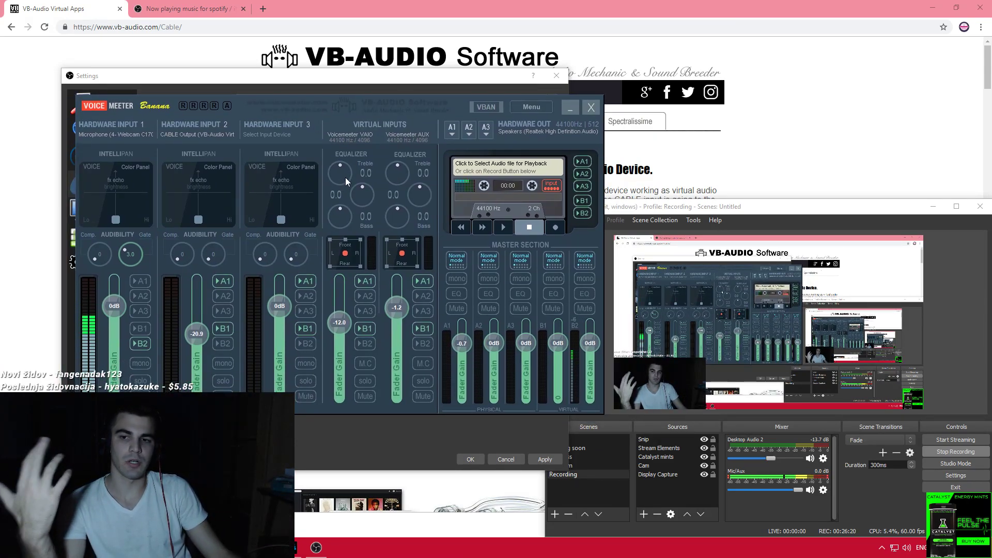
Review the device choices for Voicemeeter's Hardware Input 2, keeping WDM: CABLE Output, and minimize the mixer to return to the OBS settings.
left_click(184, 135)
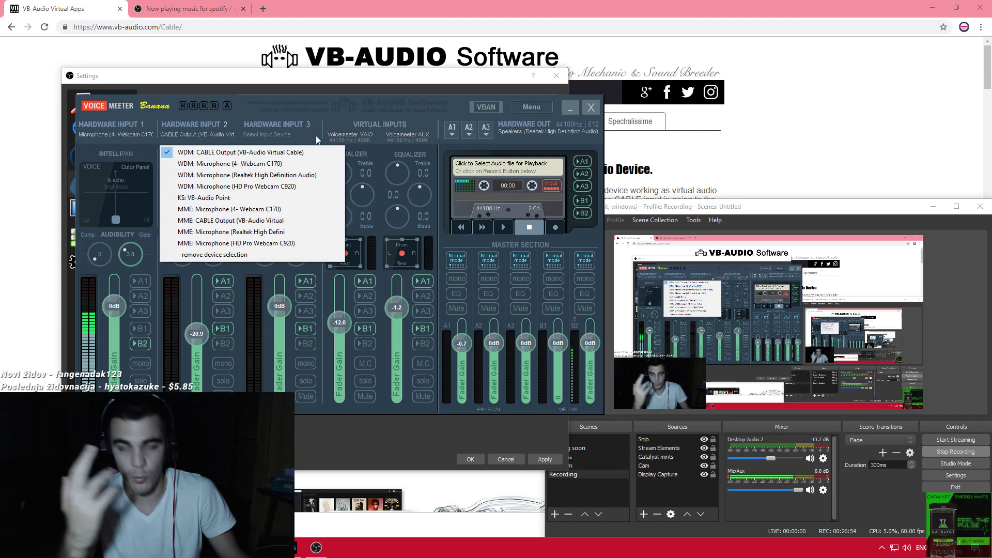
left_click(284, 107)
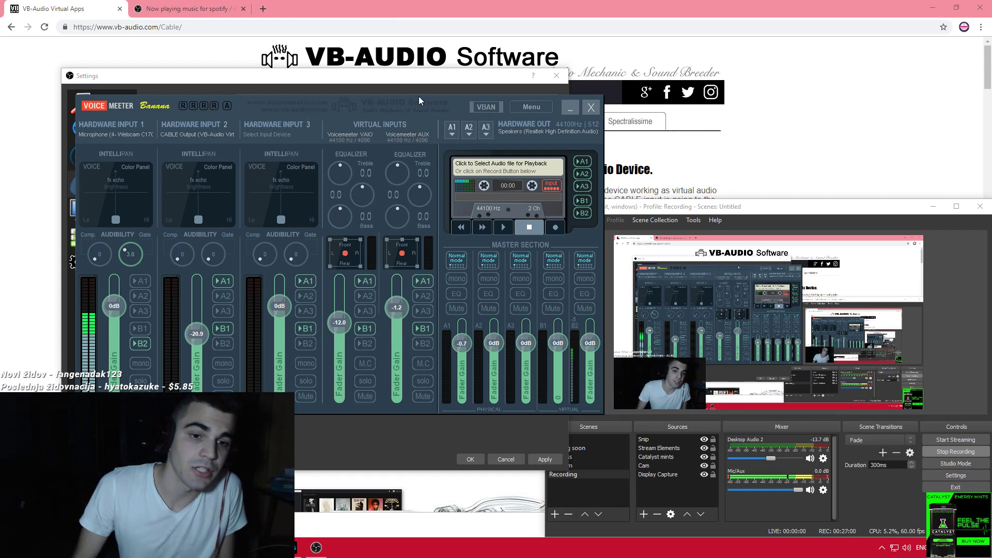
left_click_drag(383, 106, 497, 92)
left_click_drag(658, 84, 689, 102)
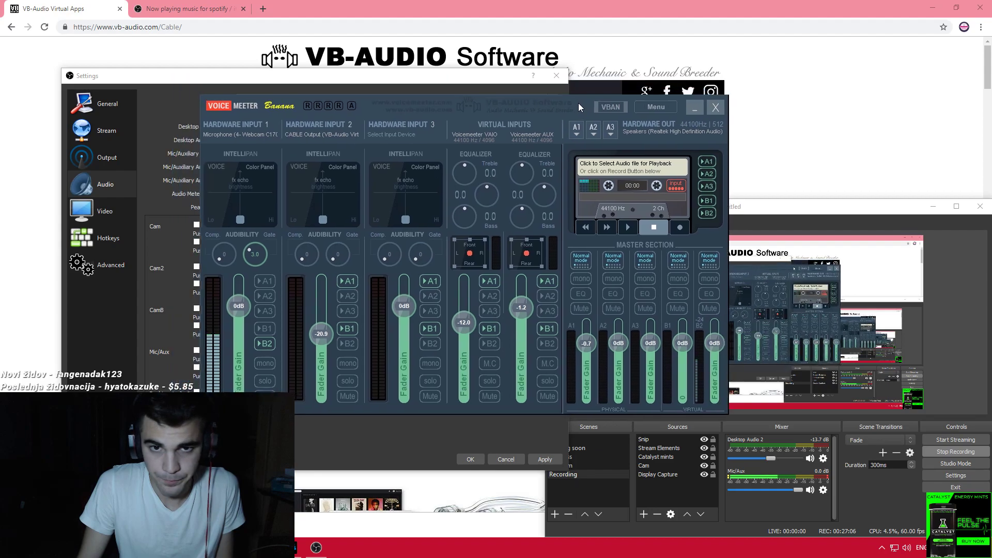
left_click(689, 103)
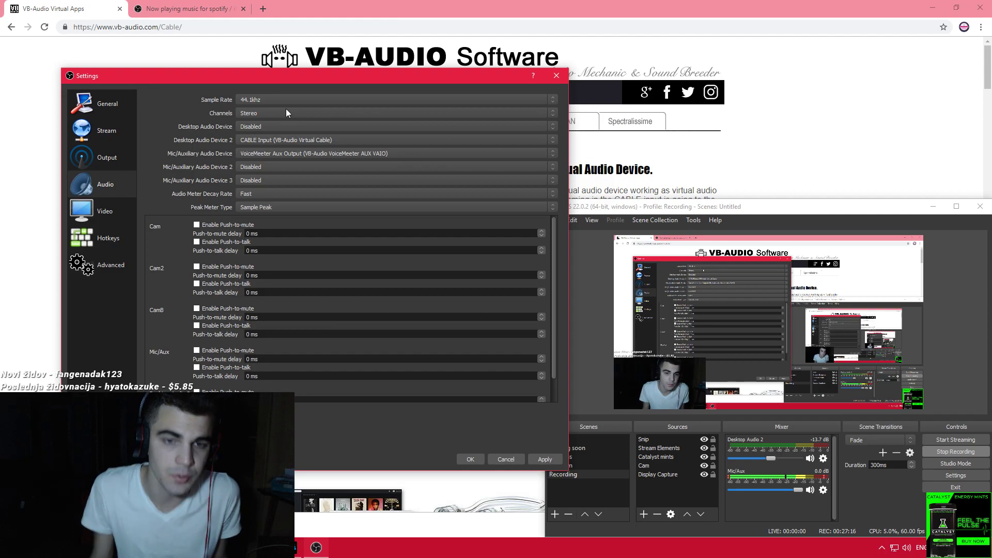
Open the video settings to examine the resolution, downscale filter and FPS options, and shift the Settings window slightly.
left_click(111, 211)
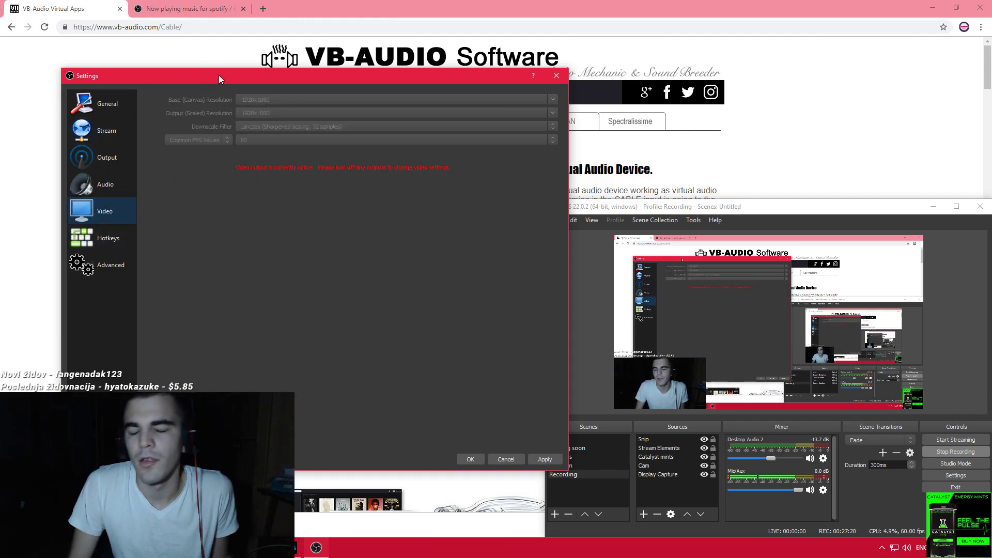
left_click_drag(218, 76, 225, 64)
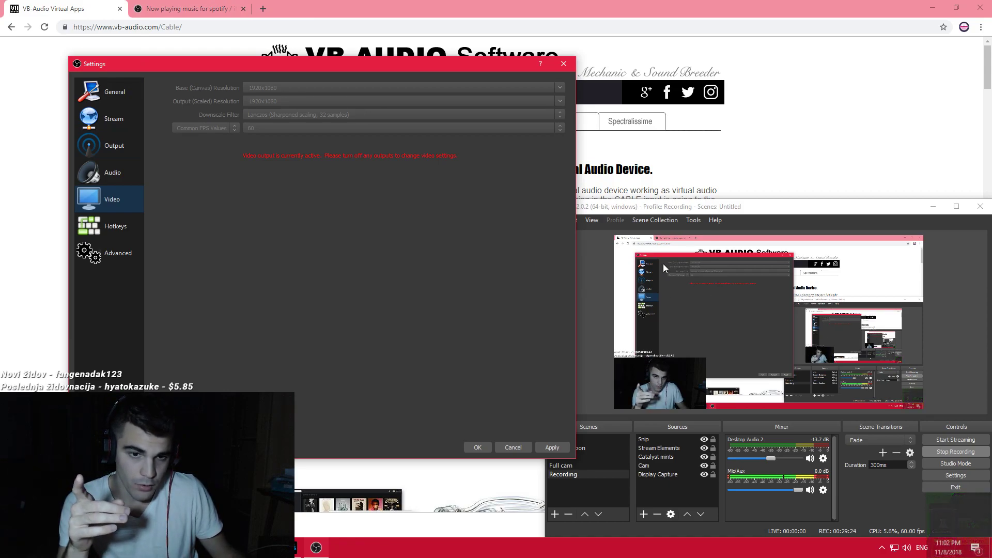
Reposition the Settings window and look through the hotkey settings for streaming, recording and scene switching.
left_click(779, 210)
left_click(502, 112)
left_click_drag(448, 66, 375, 56)
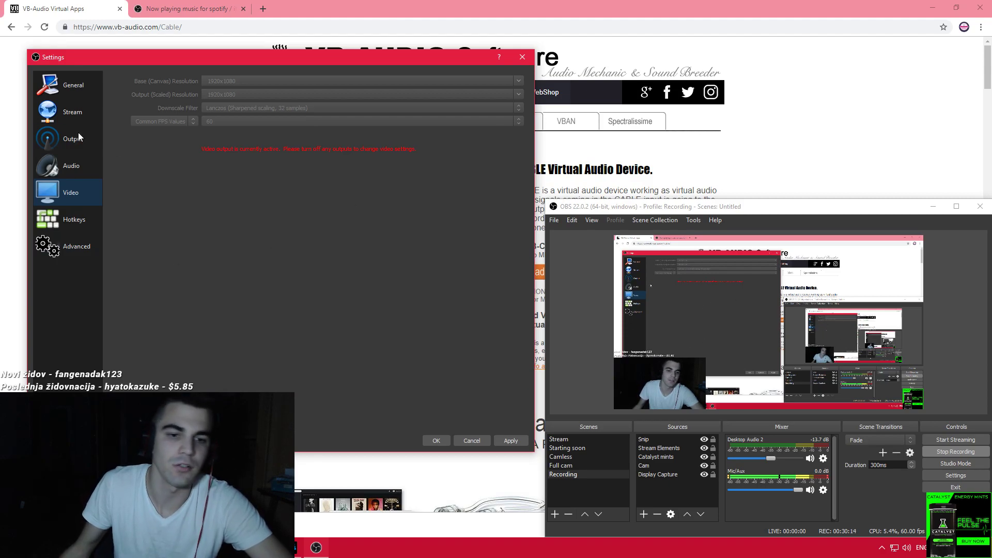
left_click(58, 225)
scroll(114, 235, "down", 5)
scroll(114, 240, "up", 5)
left_click_drag(523, 116, 528, 90)
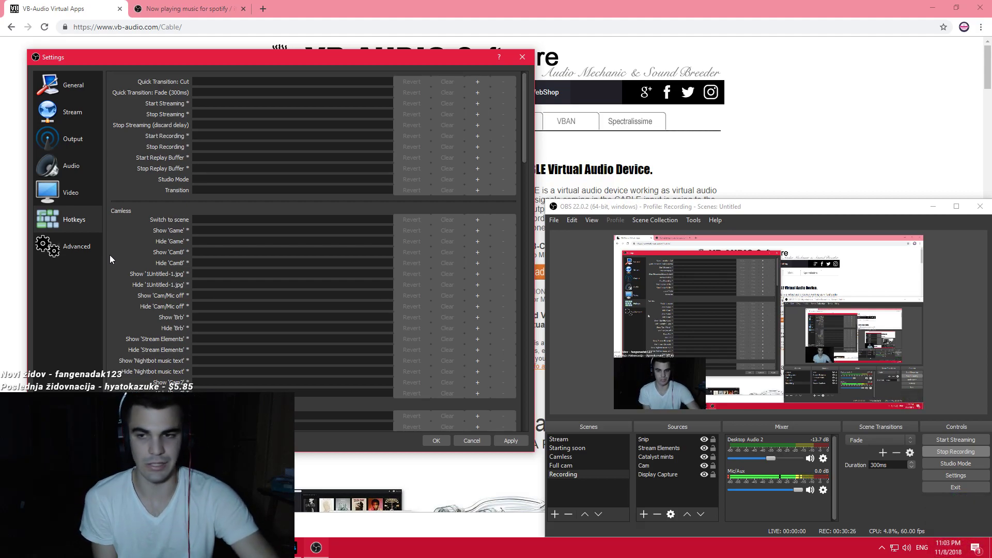
Open the advanced settings and review the Process Priority choices, keeping Above Normal.
left_click(47, 243)
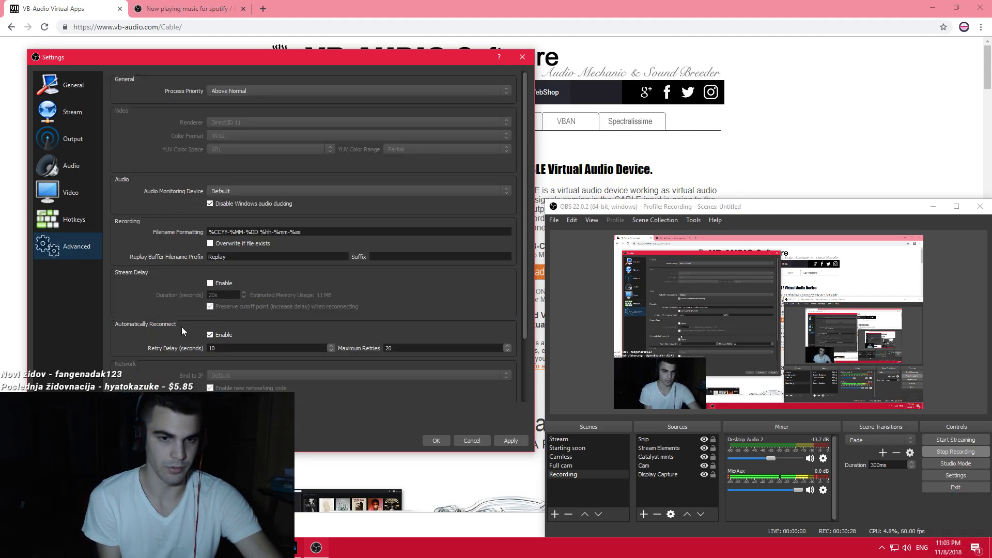
mouse_move(116, 61)
left_mouse_down()
mouse_move(166, 63)
mouse_move(131, 60)
left_mouse_up()
left_click(247, 91)
left_click(249, 95)
left_click(249, 95)
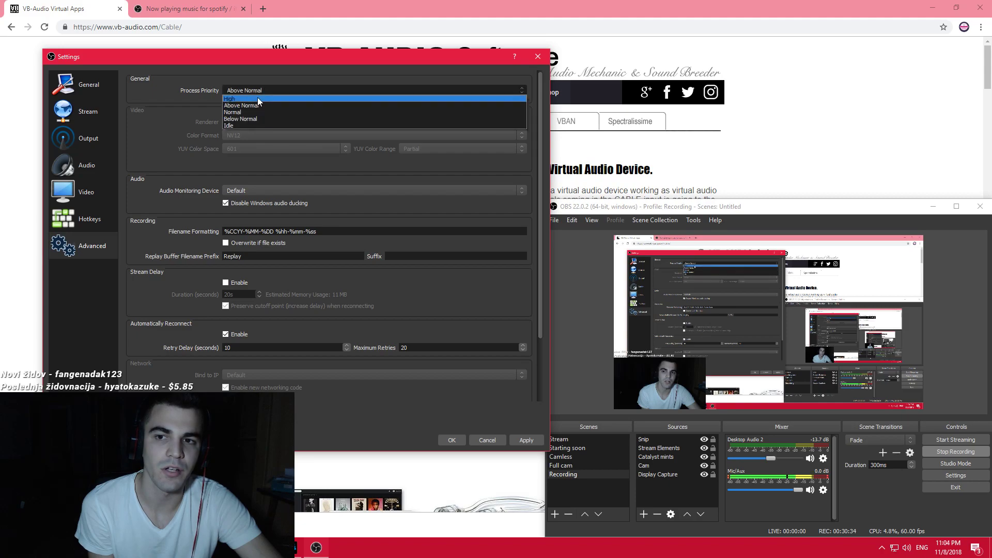
left_click(266, 90)
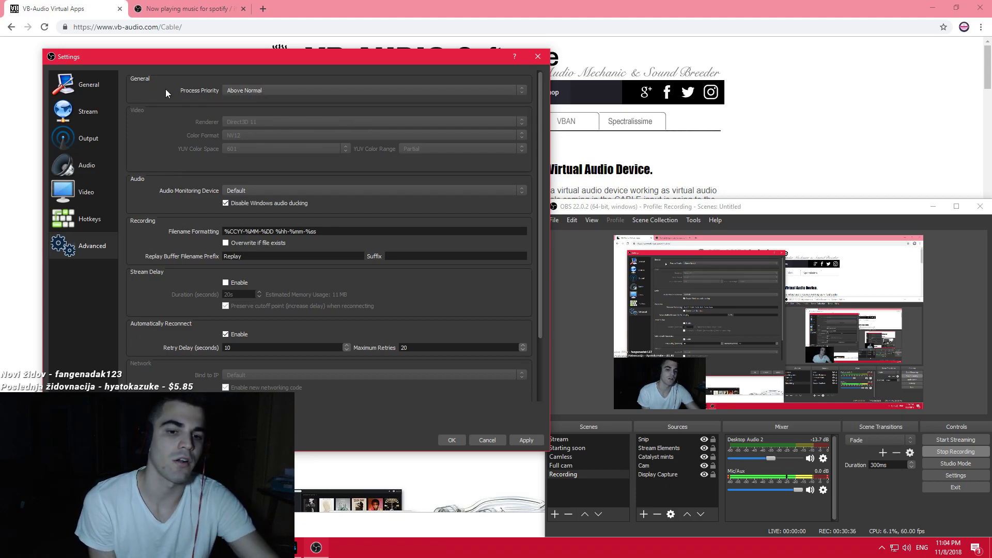
left_click(231, 92)
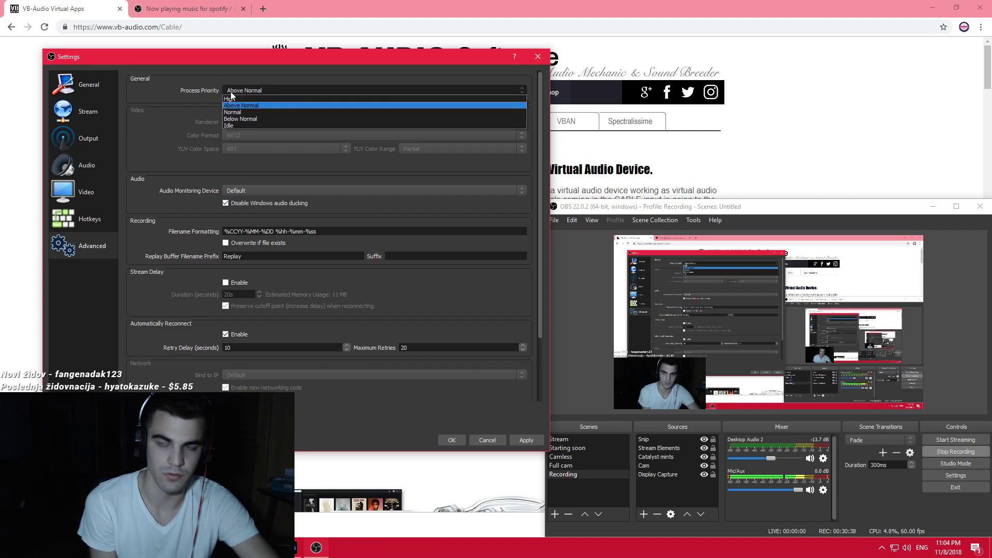
left_click(233, 91)
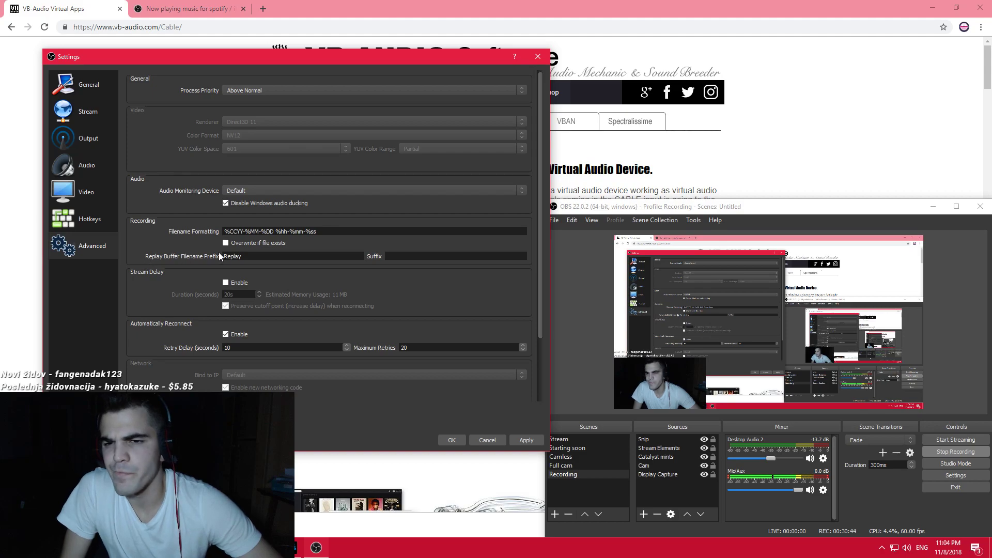
Review the remaining advanced settings down to the Hotkeys section, revisit the general settings, and close Settings without saving.
scroll(227, 253, "down", 3)
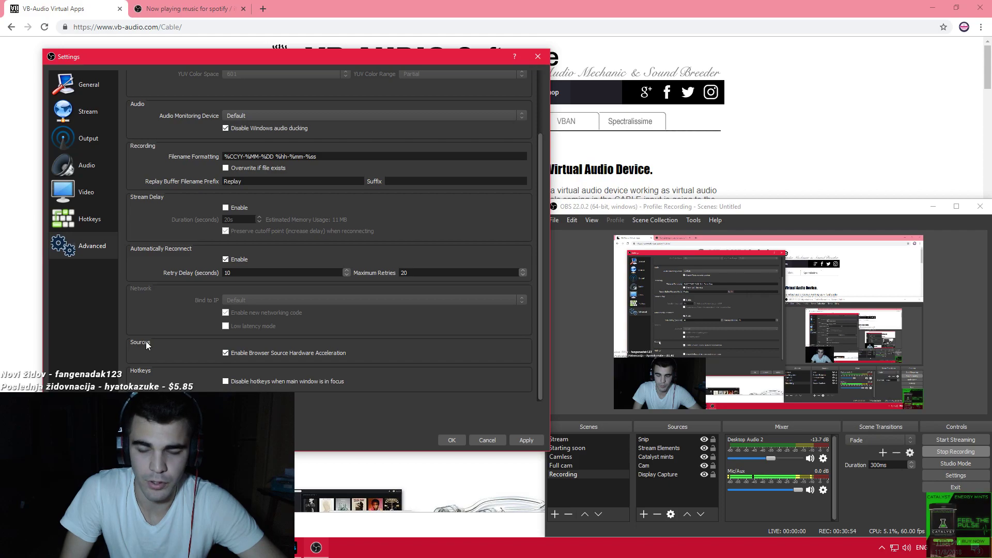
scroll(146, 345, "up", 2)
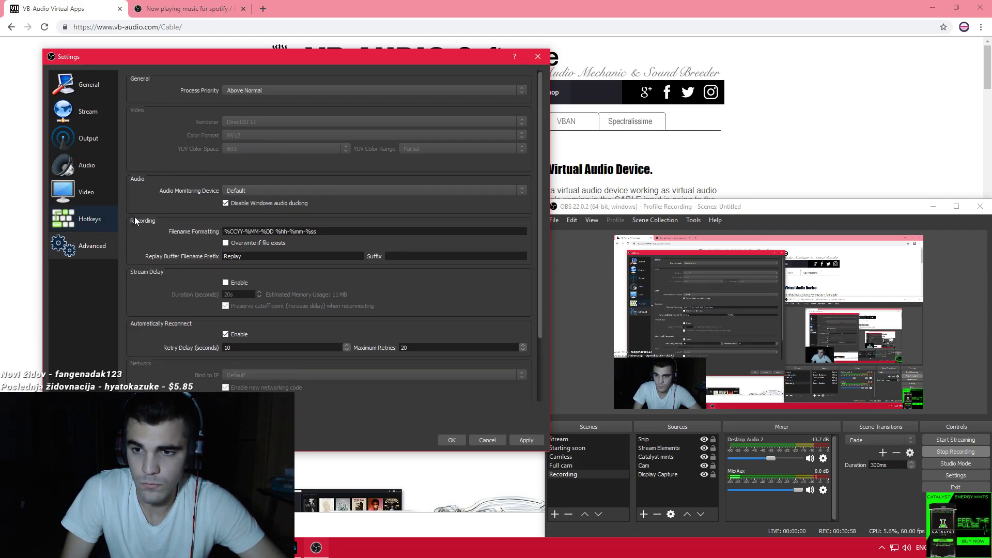
scroll(160, 258, "down", 2)
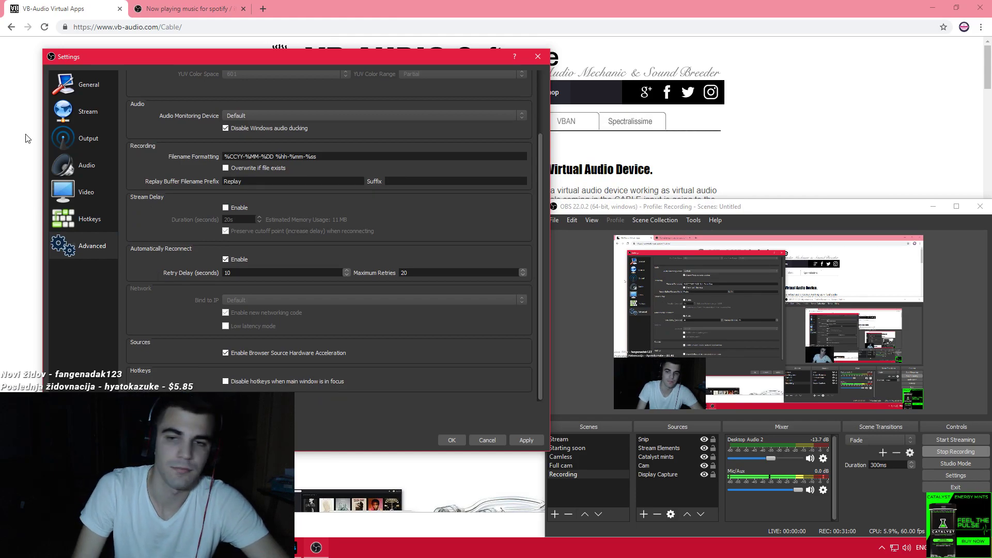
left_click(82, 84)
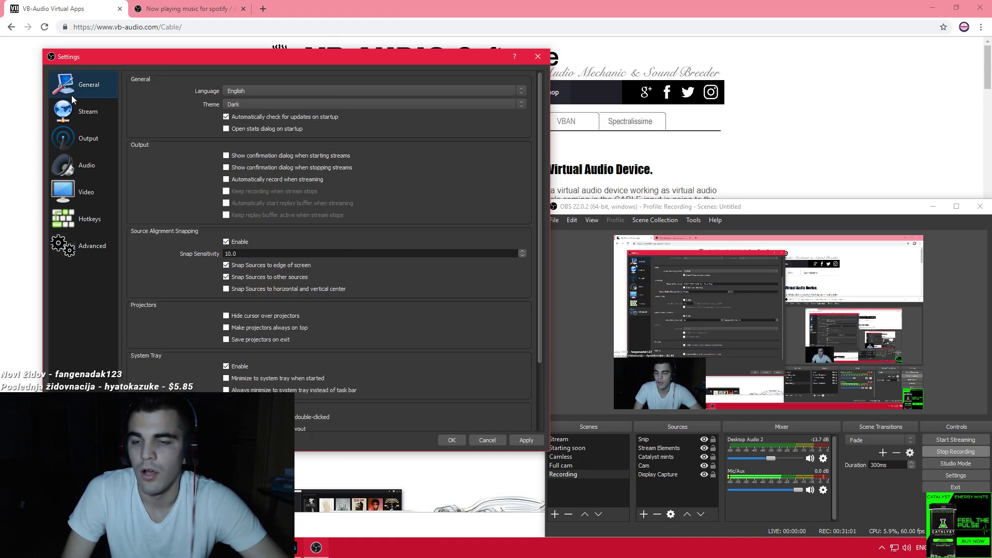
left_click(493, 443)
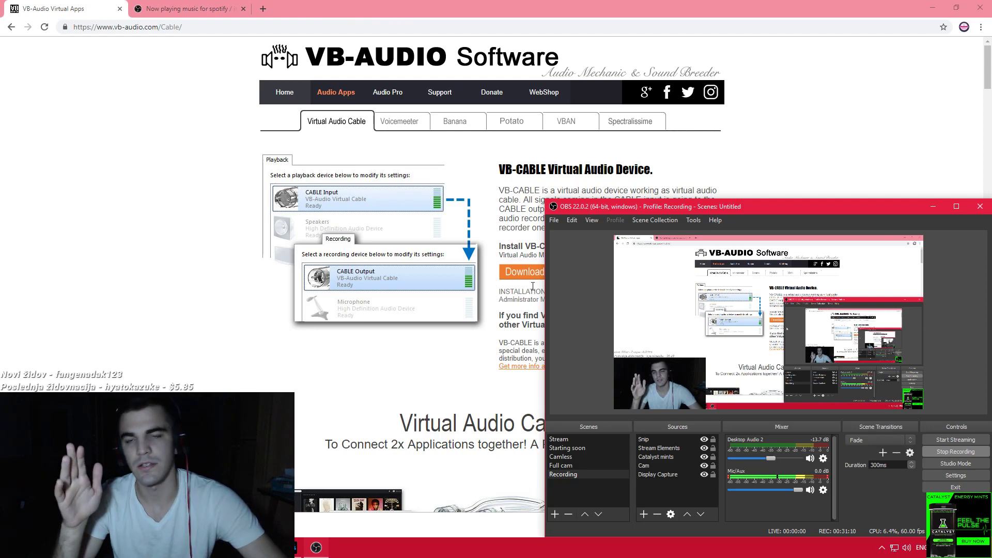
Show the forum thread about displaying now-playing music on stream, and bring OBS back in front of it.
left_click(155, 9)
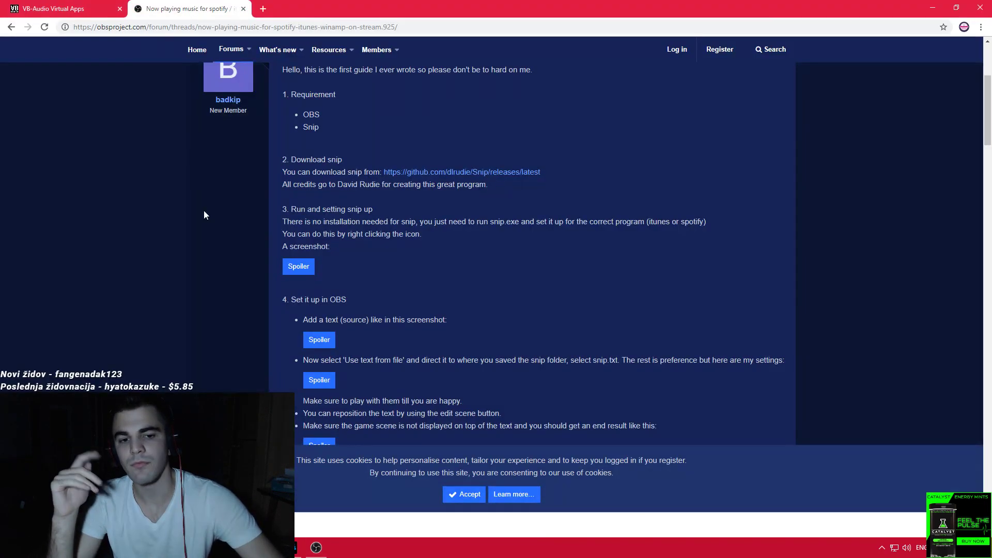
key("alt+Tab")
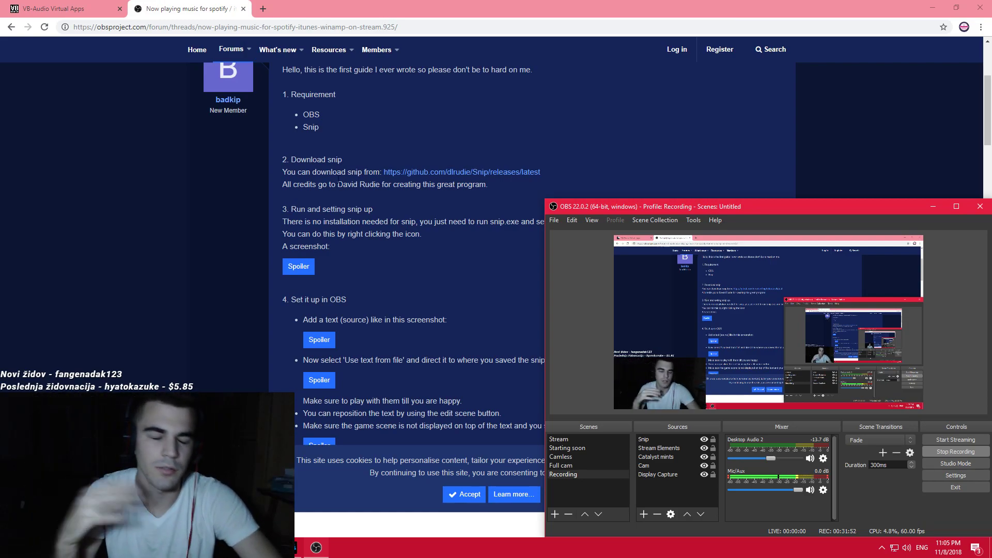
right_click(566, 294)
left_click(568, 288)
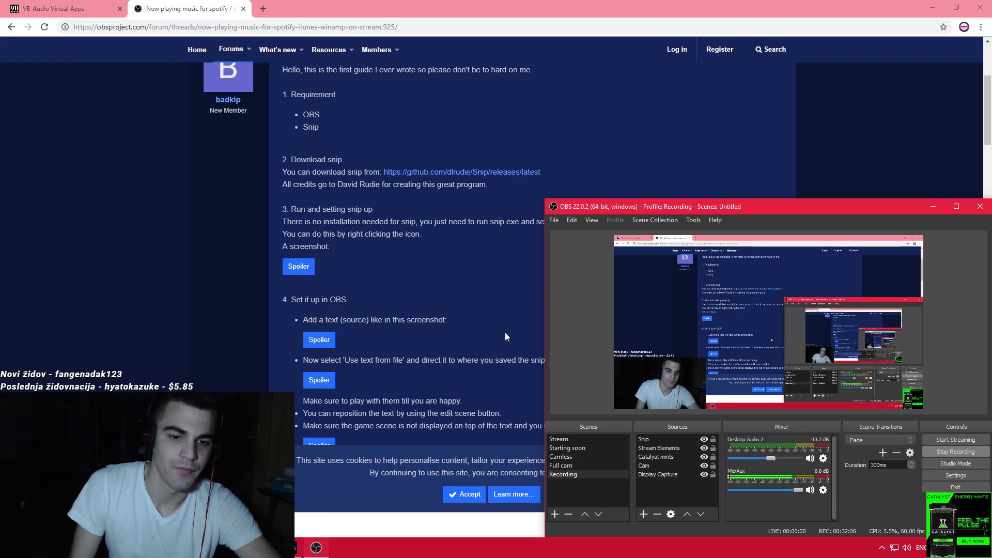
Switch to Spotify, briefly play and pause a song to demonstrate the on-screen track text, and minimize the player.
key("alt+Tab")
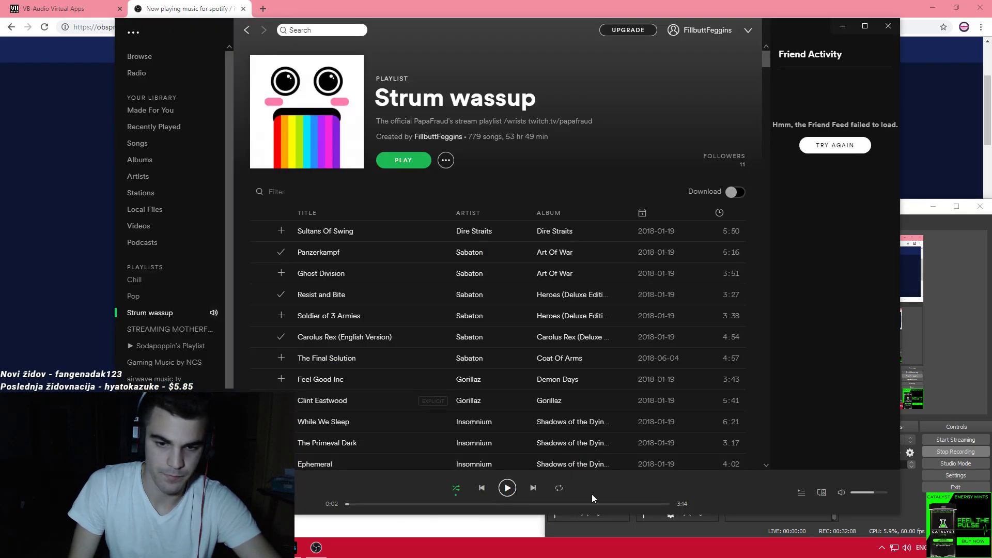
left_click(507, 488)
left_click(958, 358)
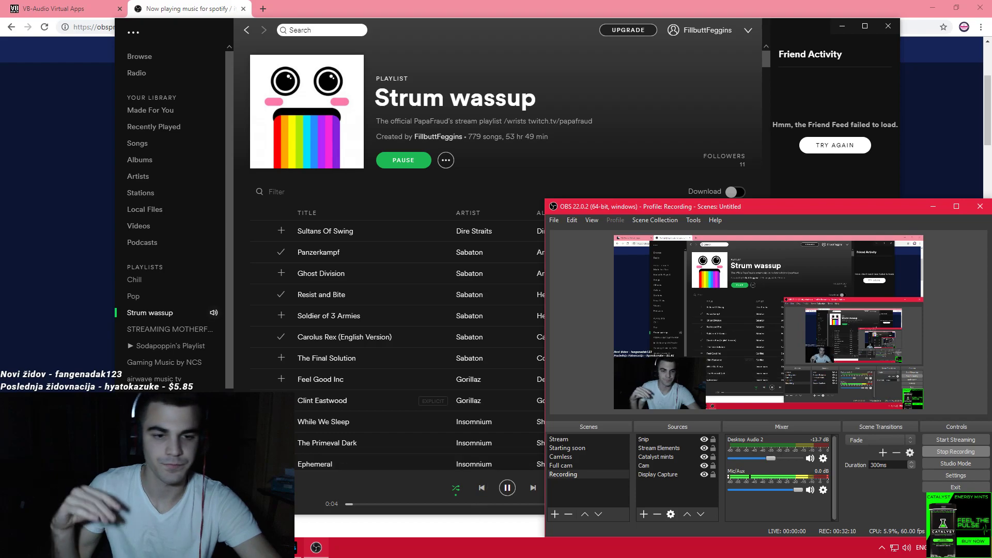
left_click(522, 474)
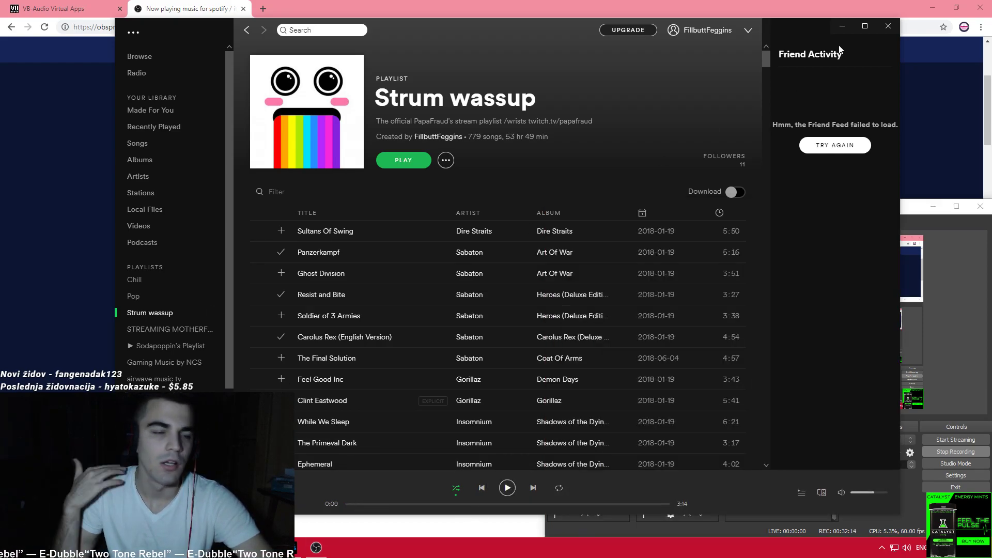
left_click(839, 29)
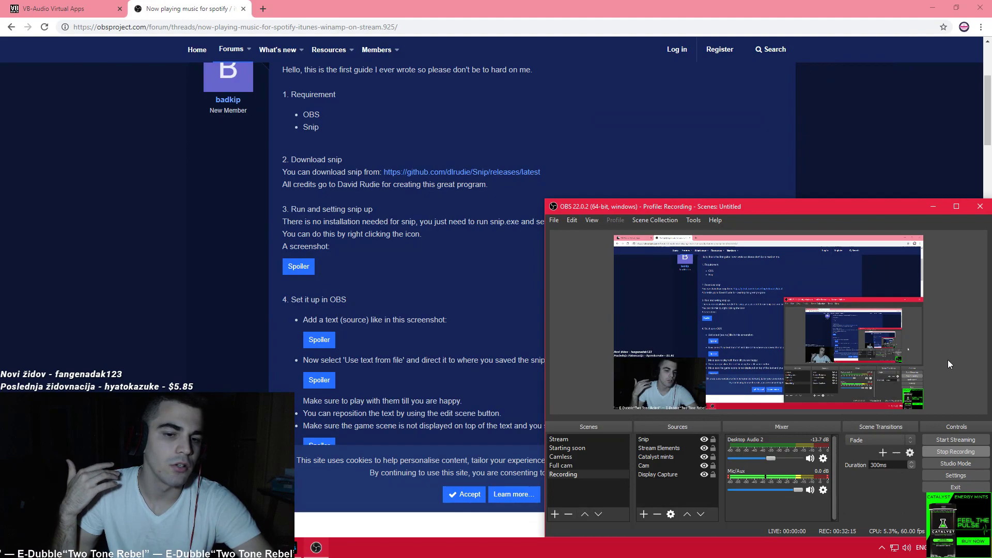
Follow the Snip download link in the forum guide, examine the Snip v6.10.2 release assets, and close the release page.
left_click(362, 336)
scroll(173, 243, "up", 4)
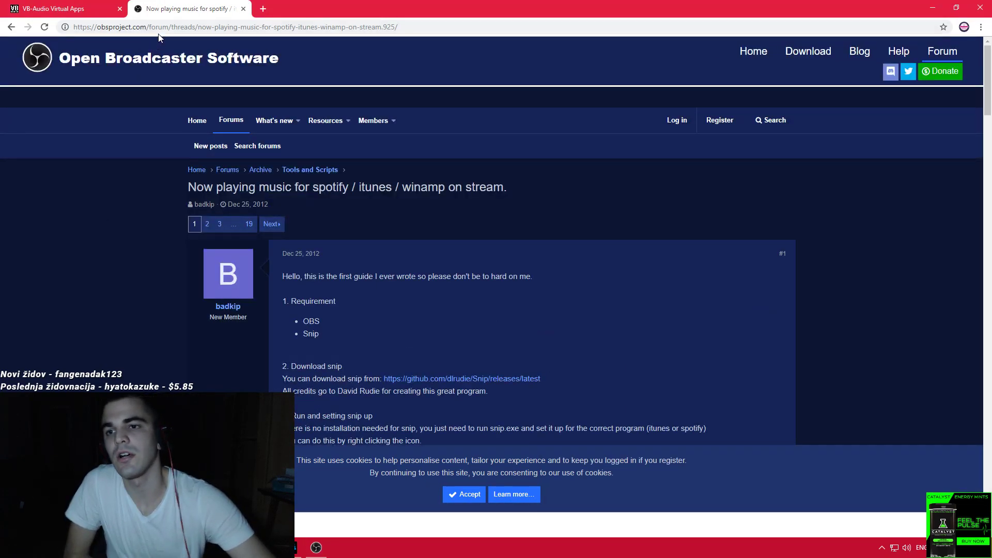
scroll(190, 242, "down", 2)
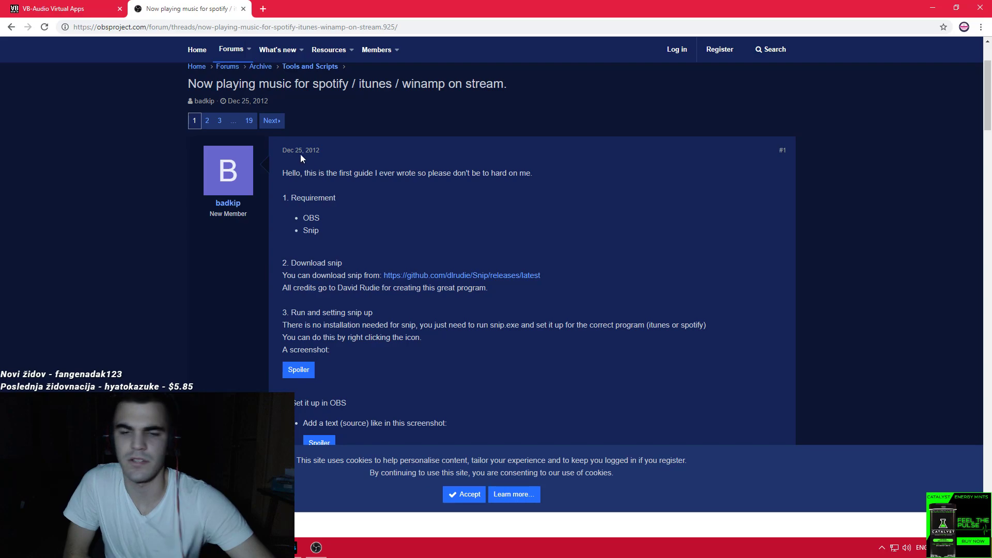
left_click(437, 276)
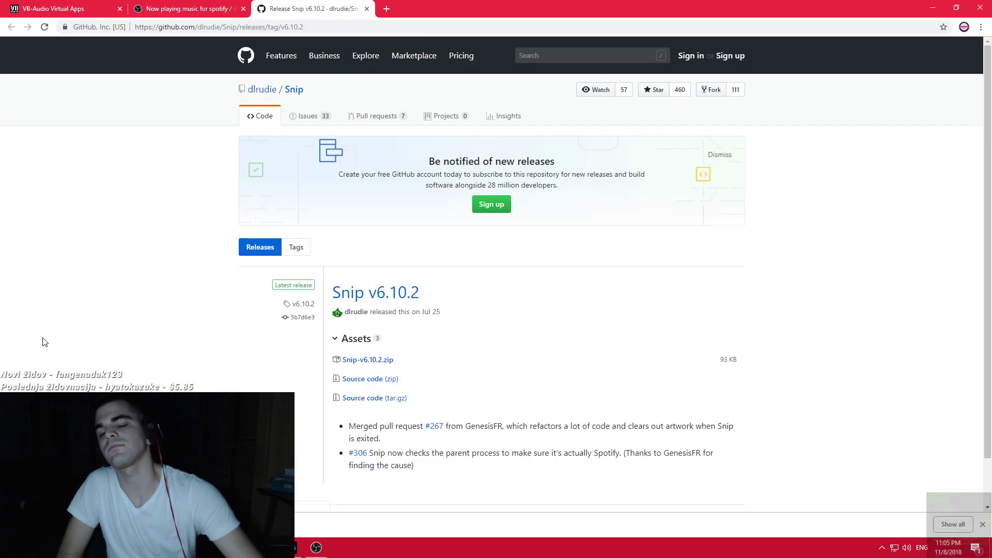
scroll(259, 320, "down", 1)
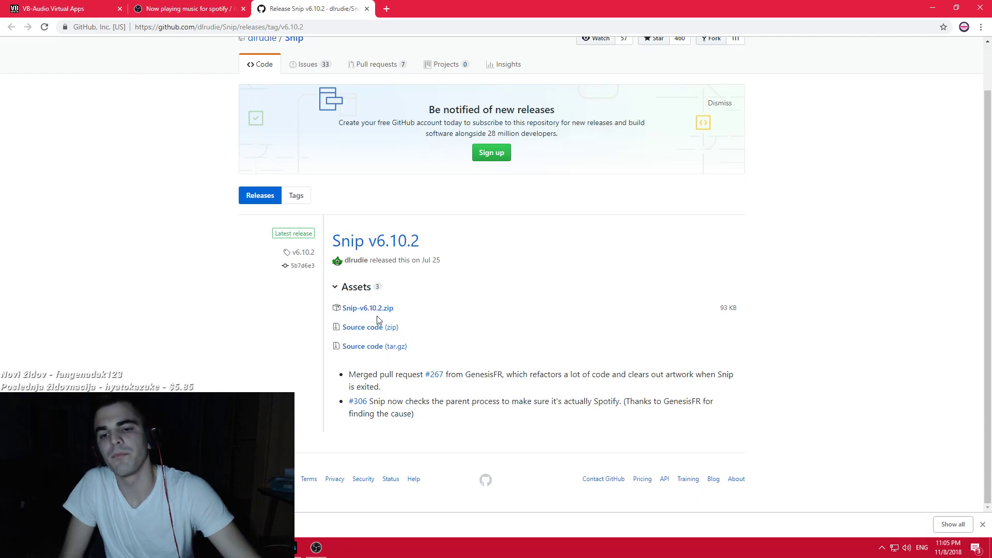
middle_click(312, 4)
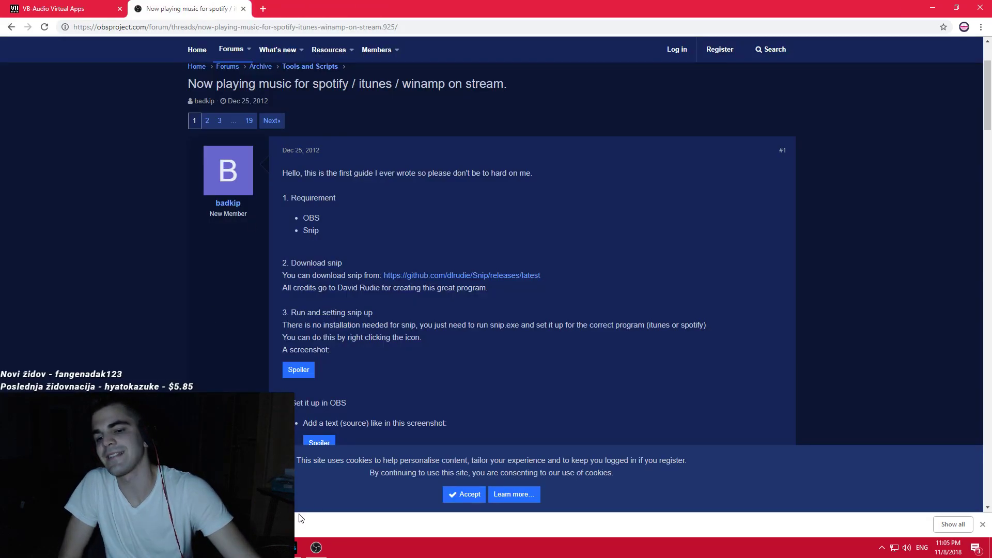
Switch to OBS, open the Snip text source's properties, and browse for its text file in the 2Snip folder.
left_click(315, 548)
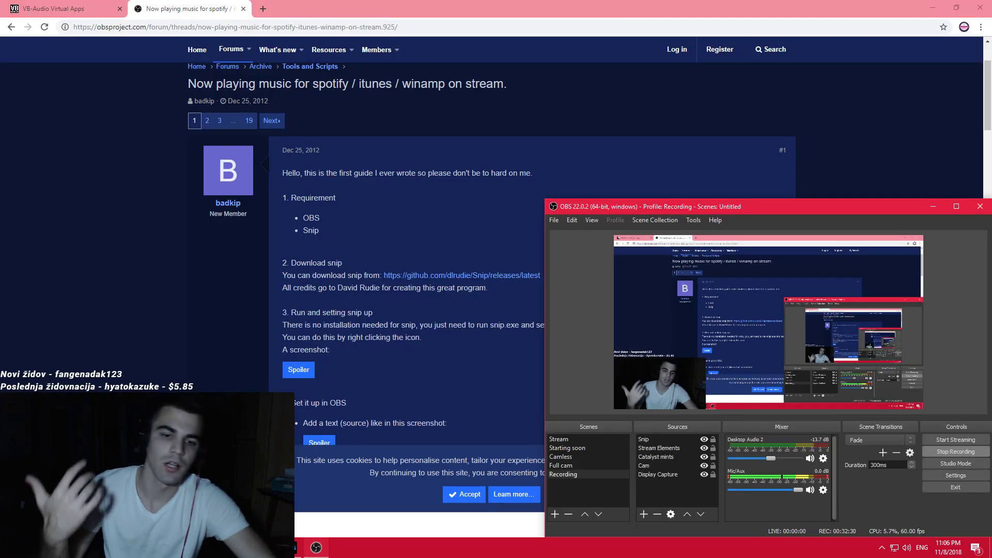
double_click(650, 439)
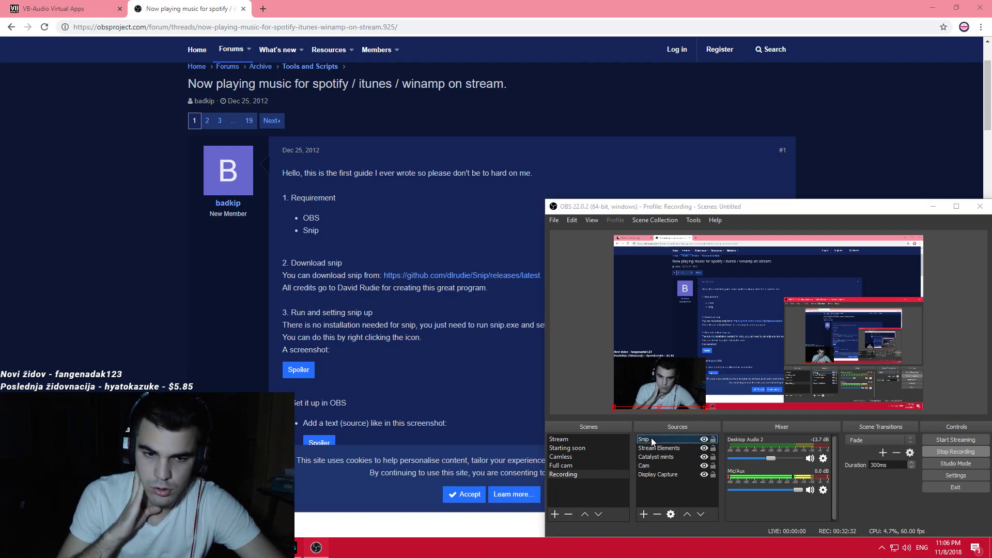
left_click_drag(623, 223, 174, 178)
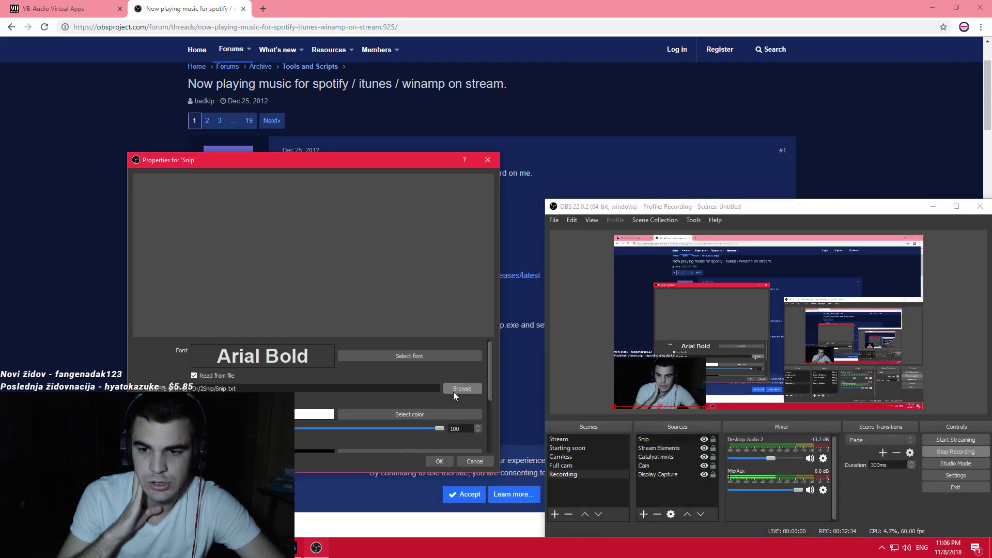
left_click(462, 388)
left_click_drag(305, 161, 216, 157)
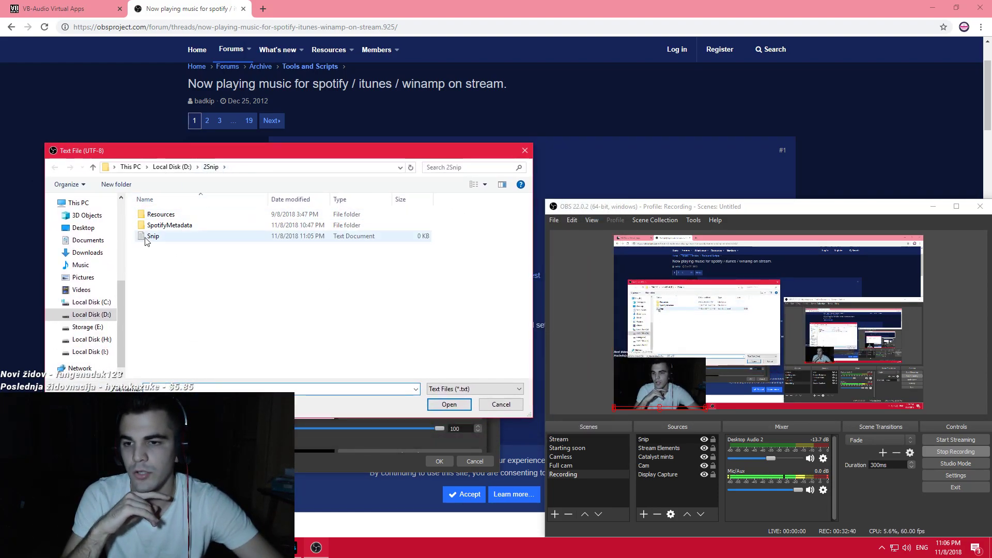
Open the running Snip program's options from the system tray and choose foobar2000 as the music player.
key("super")
key("super")
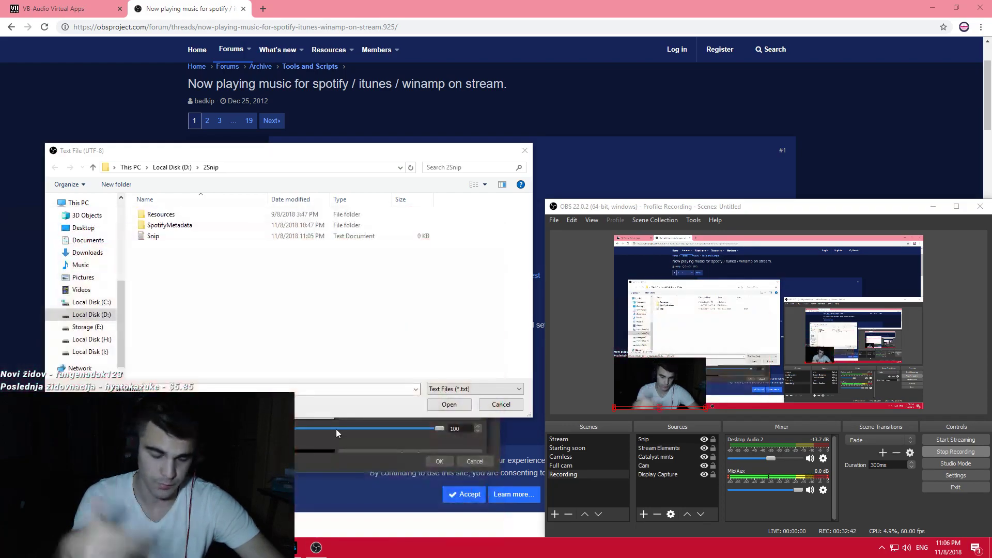
left_click(331, 315)
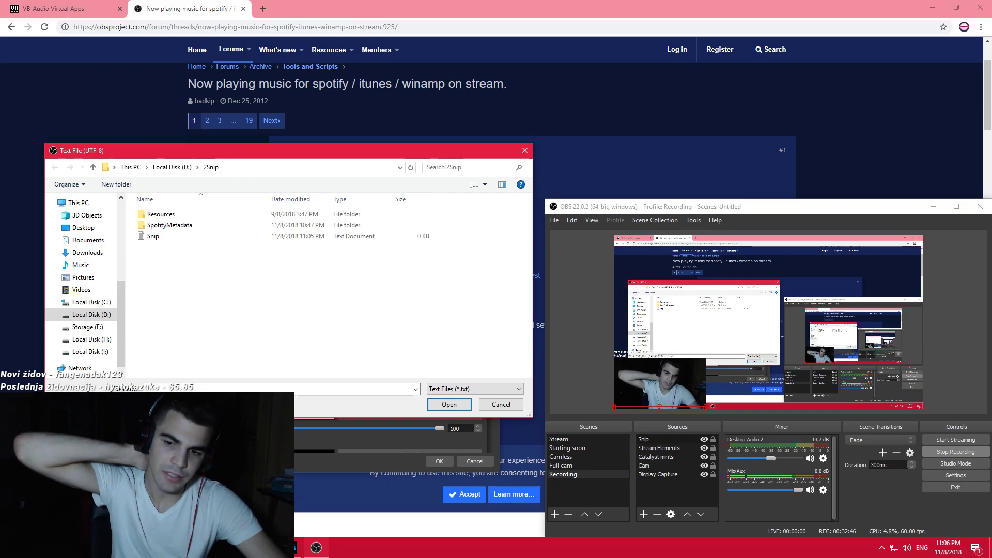
left_click(882, 547)
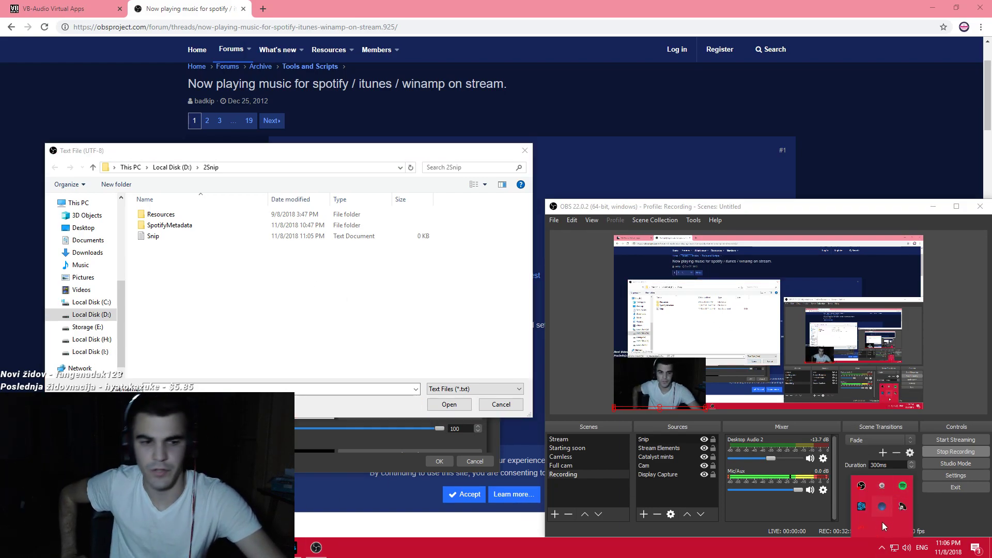
right_click(883, 506)
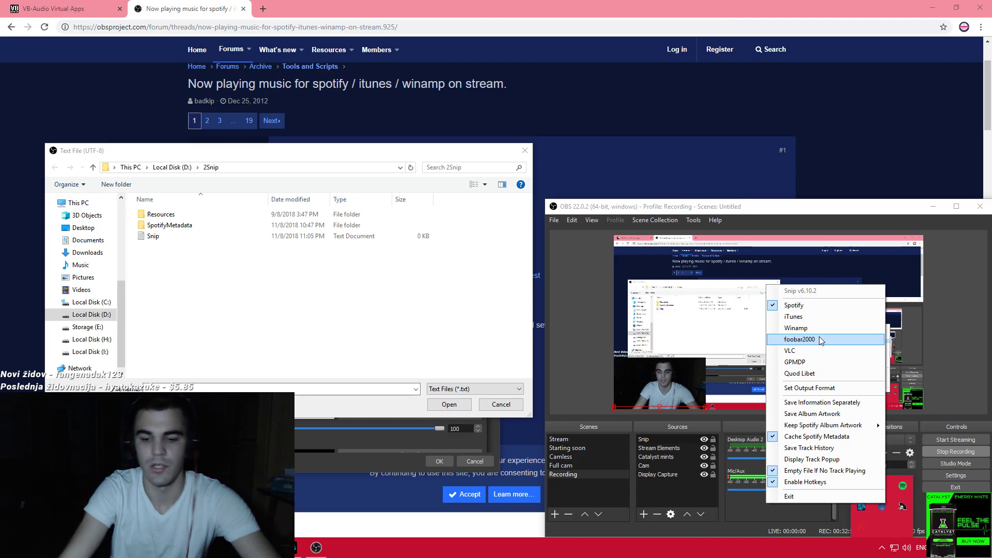
left_click(800, 339)
Launch foobar2000, look through one of its playlists, and minimize the player.
key("super")
type("foobar")
key("Return")
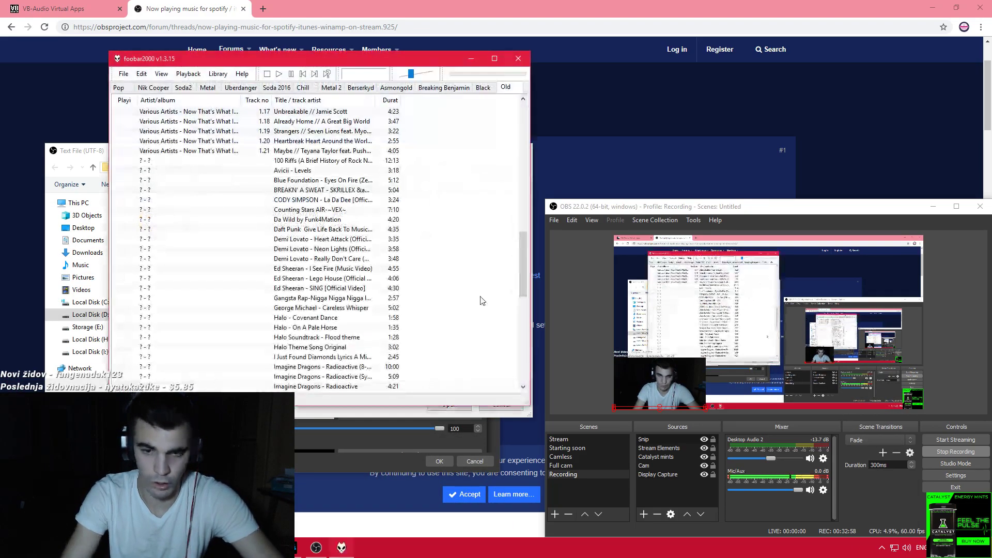
left_click_drag(266, 60, 222, 60)
left_click(164, 87)
scroll(250, 211, "down", 3)
left_click(475, 58)
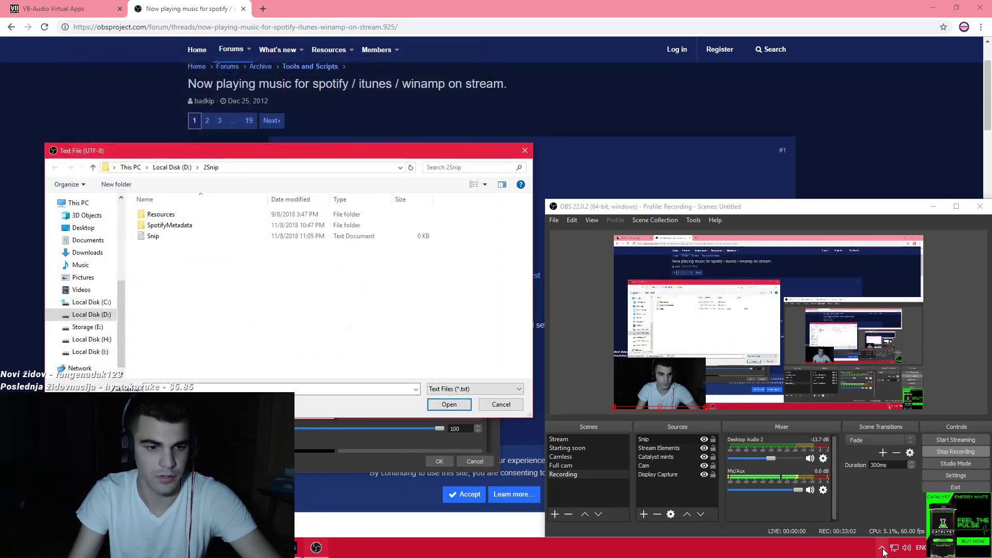
Examine the running Snip program's tray options to see which music players it can read from.
left_click(882, 547)
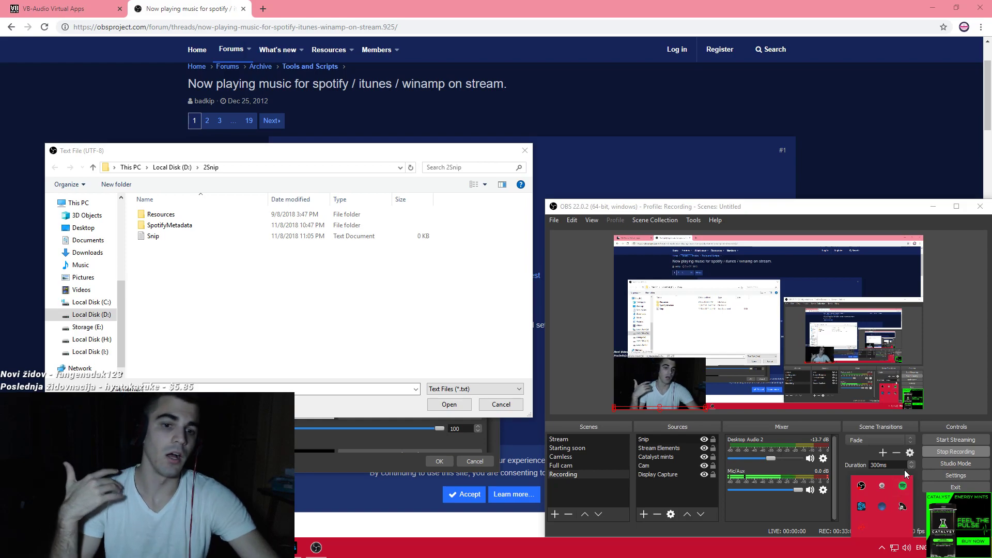
right_click(884, 513)
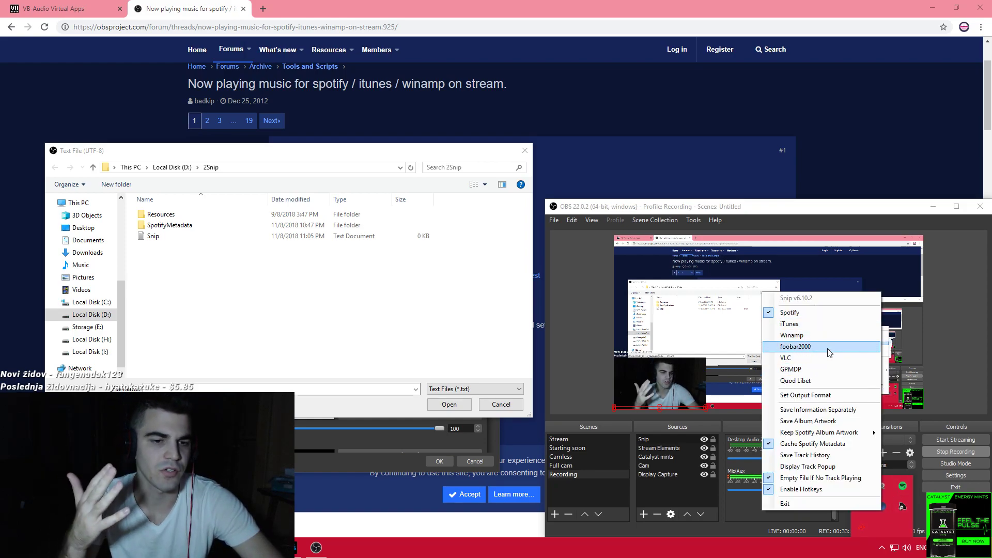
right_click(884, 510)
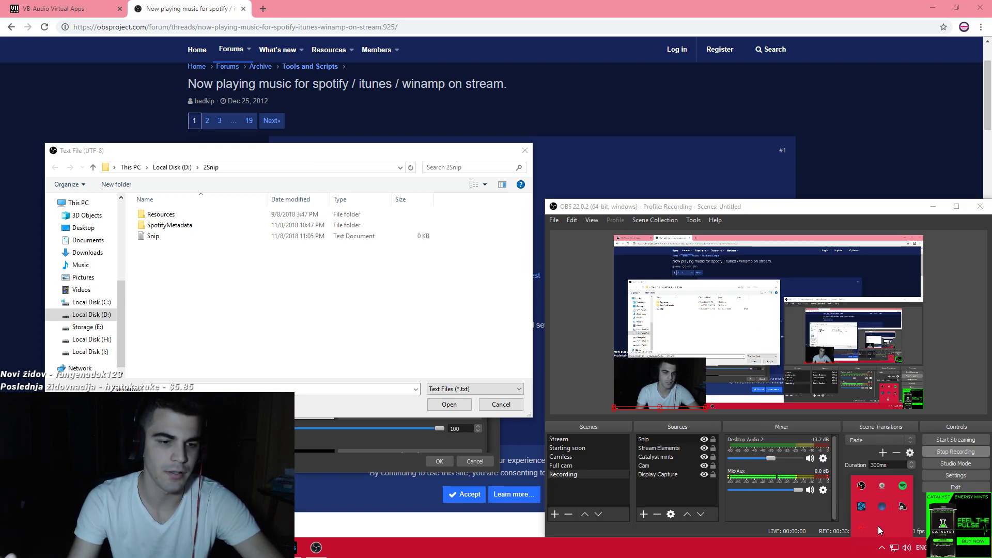
right_click(884, 510)
left_click(873, 522)
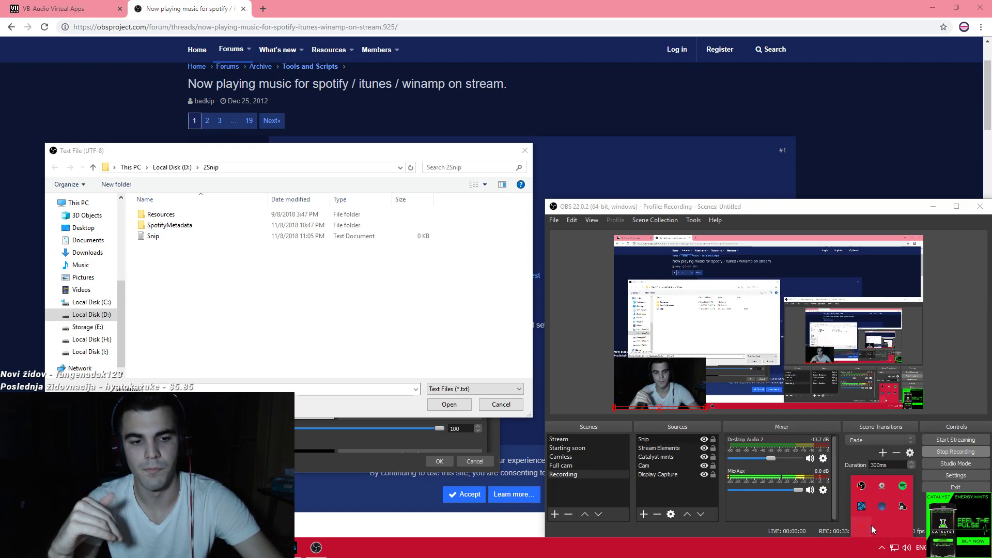
left_click(882, 549)
left_click(310, 310)
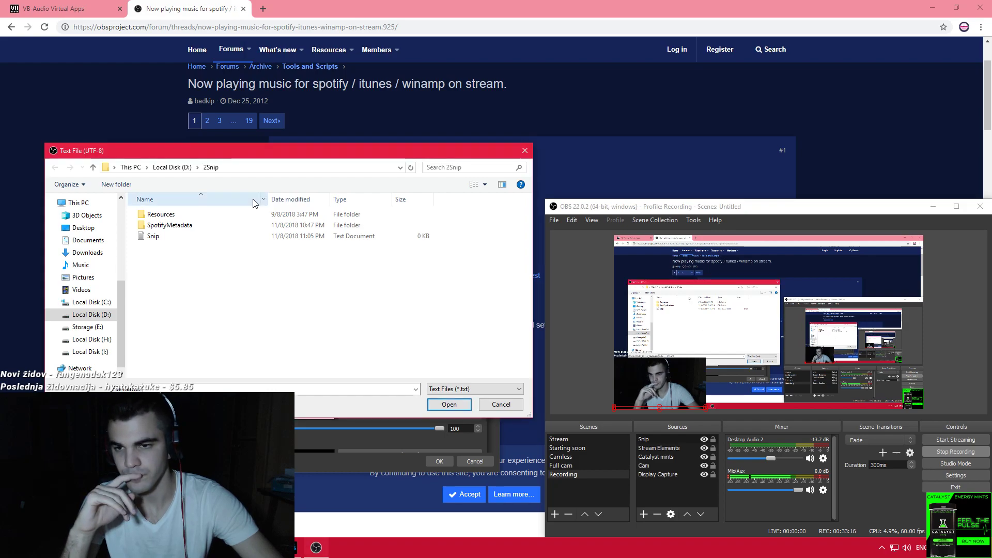
left_click(882, 548)
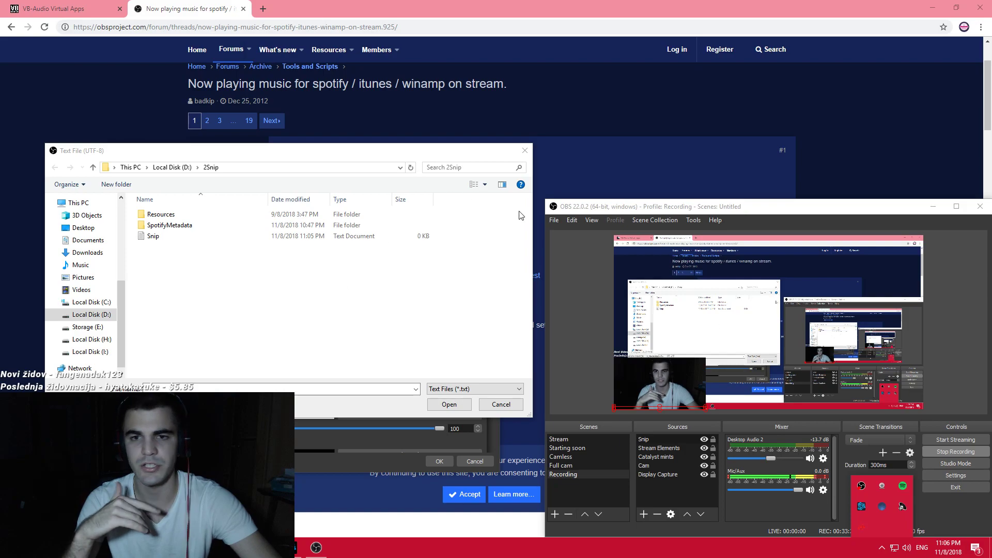
Choose the Snip text file in the 2Snip folder as the file the Snip text source reads from.
mouse_move(286, 152)
left_mouse_down()
mouse_move(342, 231)
mouse_move(282, 151)
left_mouse_up()
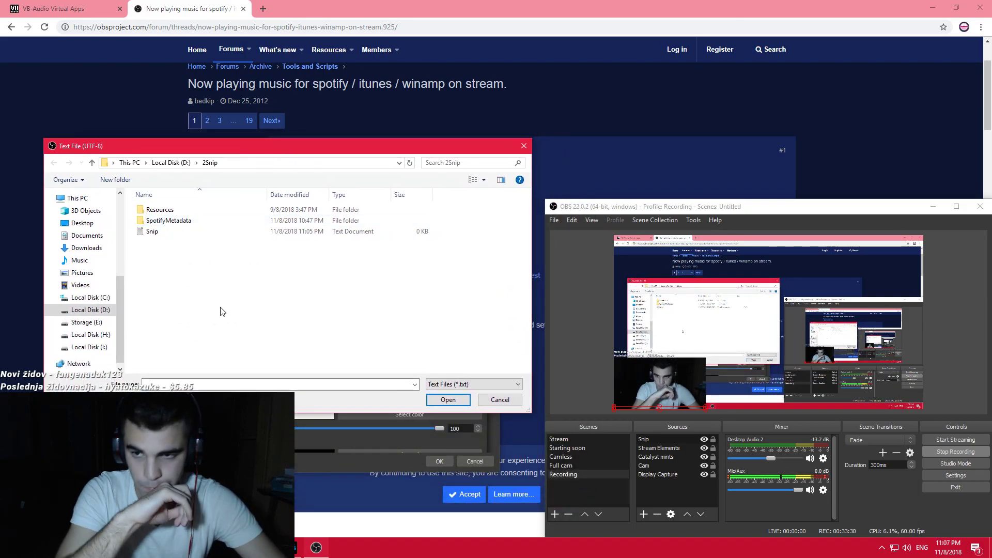
left_click(153, 232)
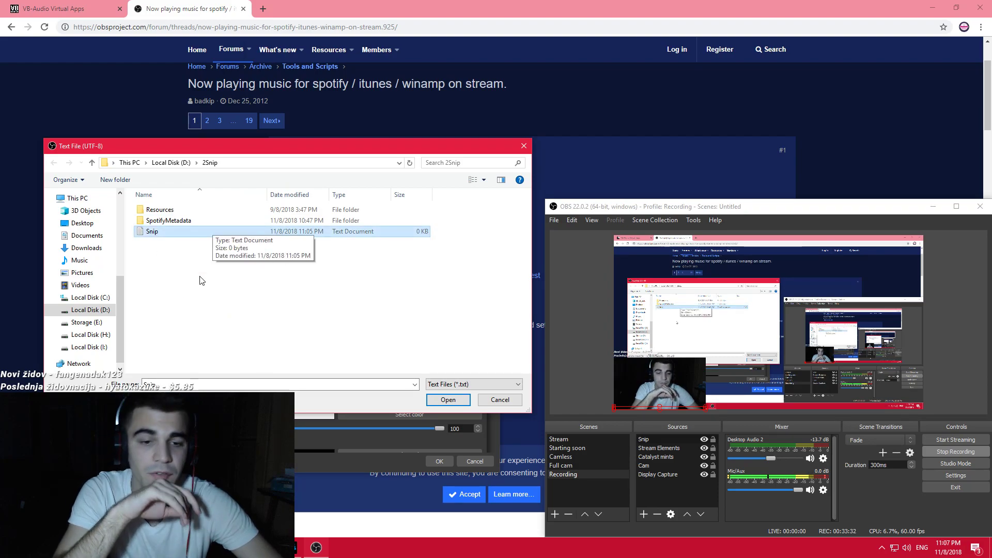
left_click(363, 337)
key("Return")
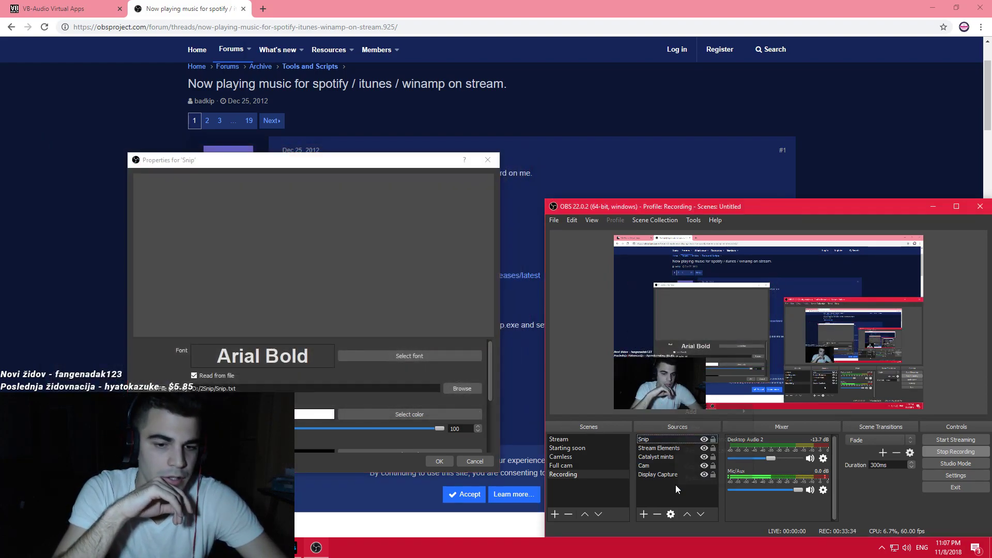
Browse for the Snip source's text file again, reselect Snip in the 2Snip folder, and close the source properties.
right_click(675, 485)
mouse_move(710, 411)
left_click(224, 169)
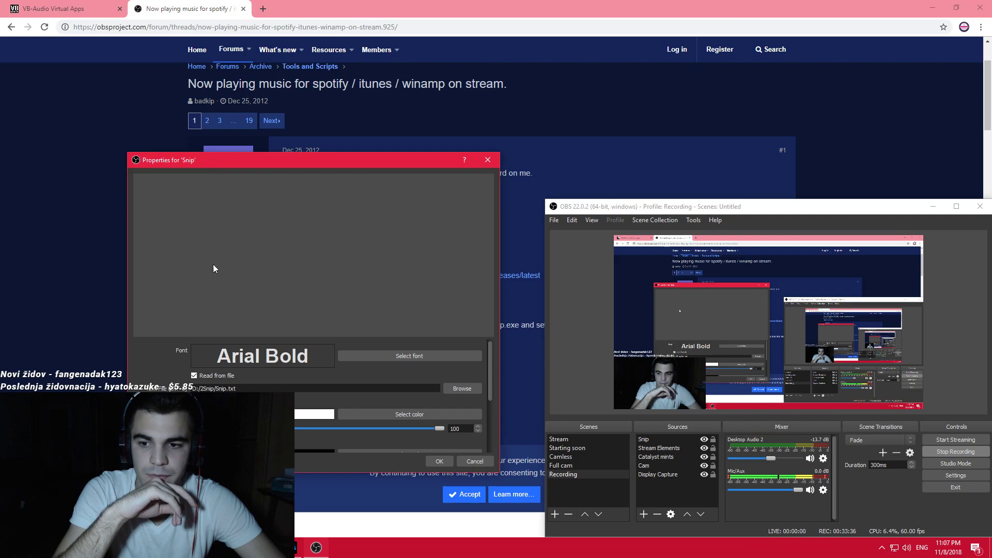
left_click(461, 389)
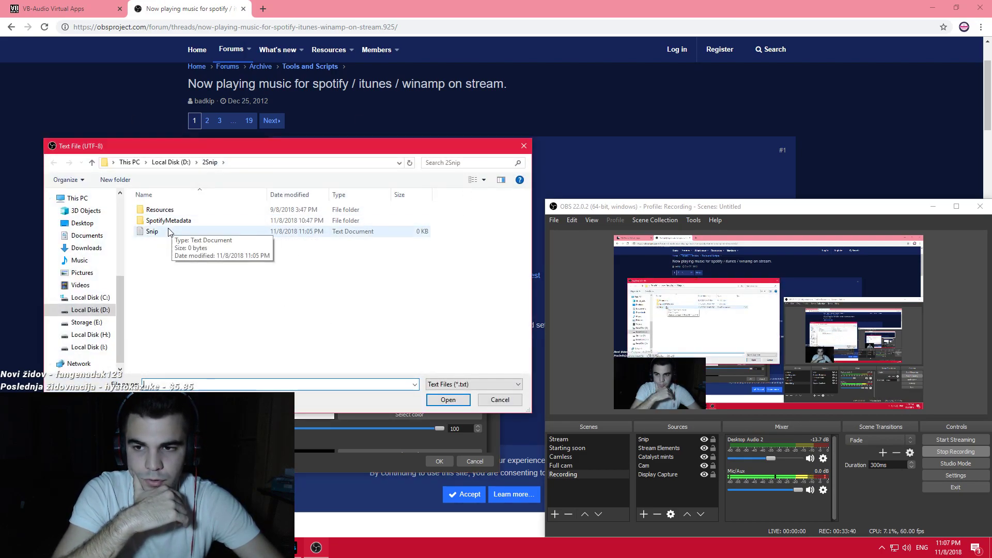
double_click(185, 242)
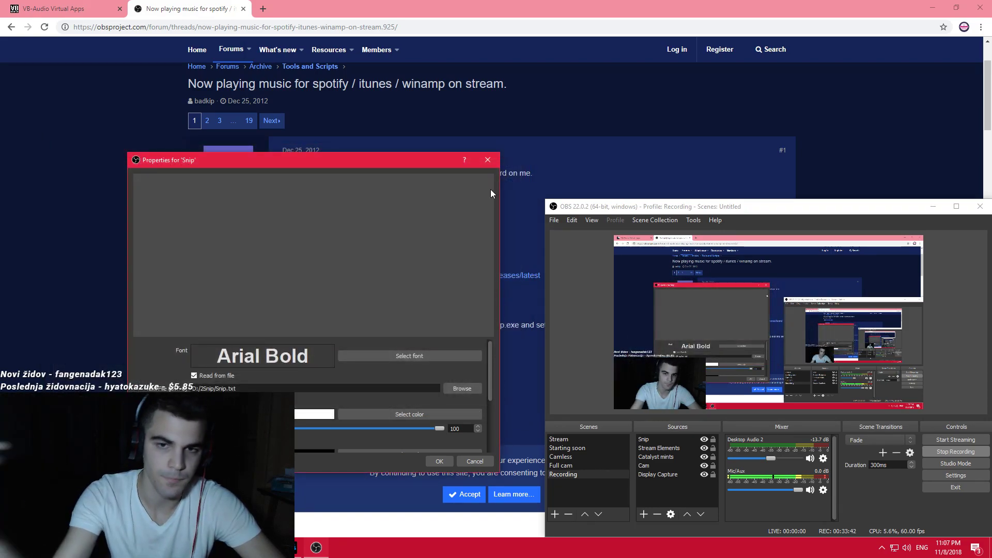
left_click(488, 161)
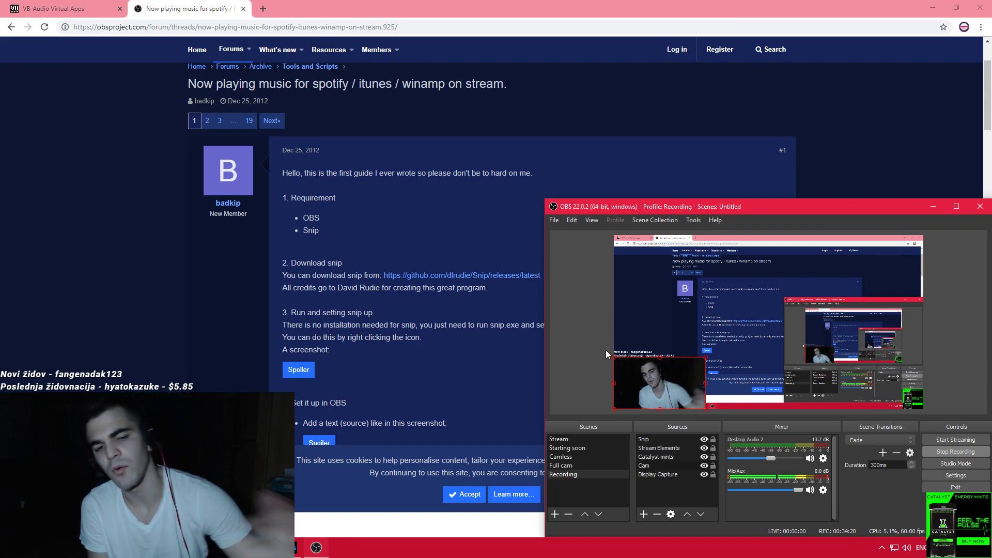
left_click(595, 332)
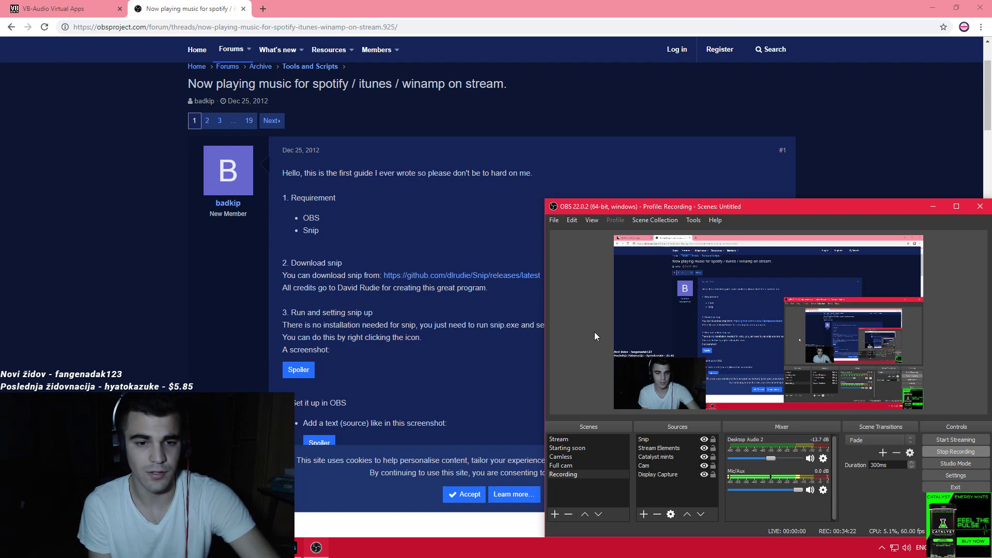
left_click(680, 366)
left_click(654, 368)
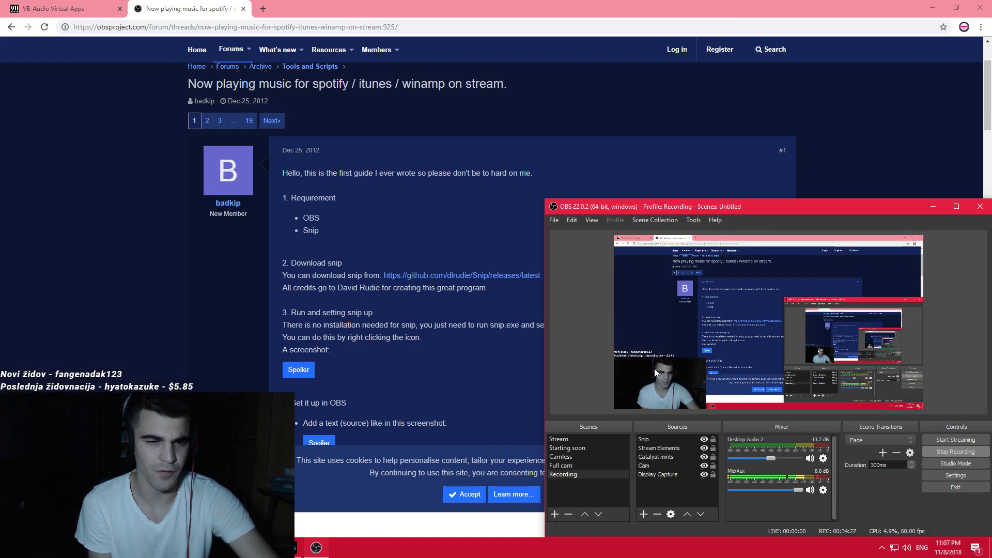
right_click(691, 370)
left_click(582, 330)
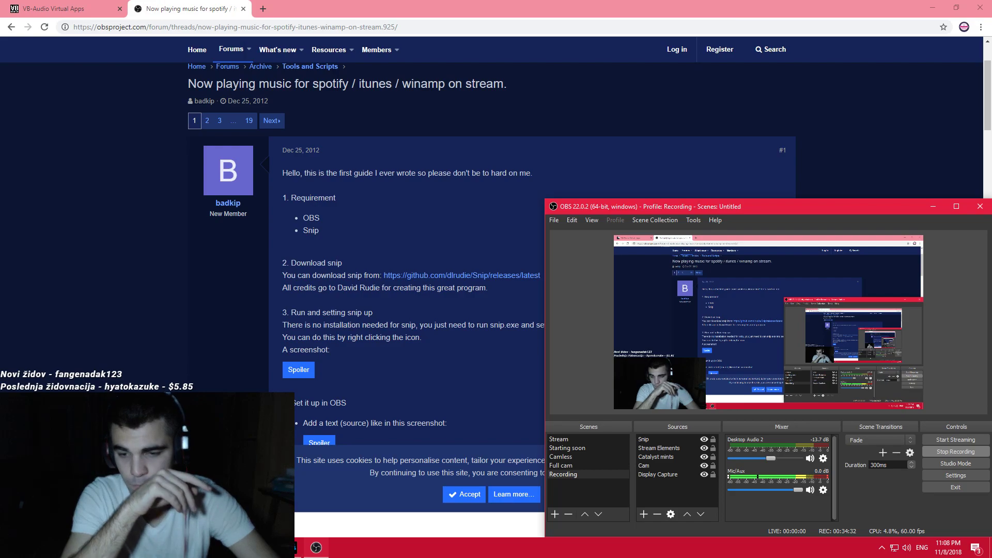
Review the Snip source's font, text file, color and background properties, and cancel the dialog.
double_click(652, 441)
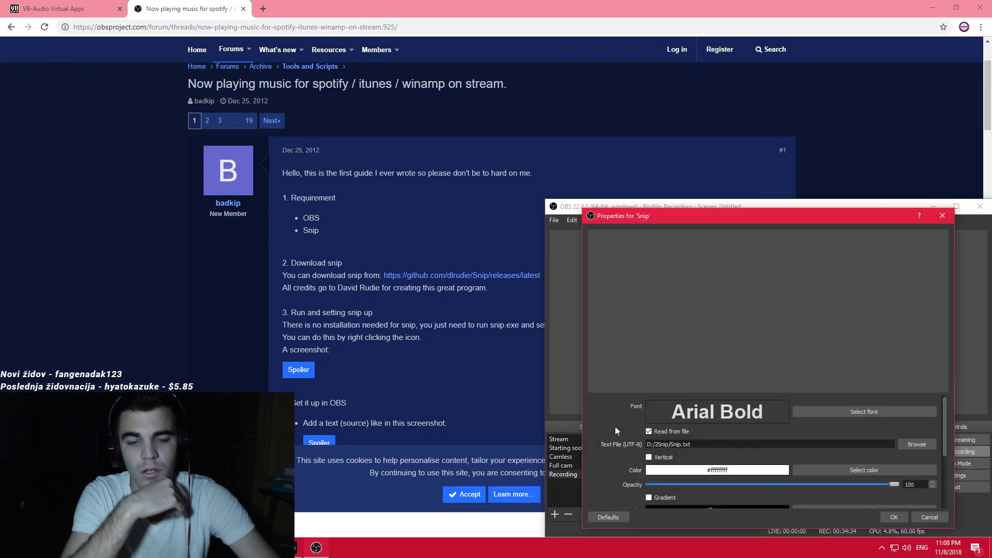
left_click_drag(662, 223, 232, 175)
scroll(172, 388, "down", 3)
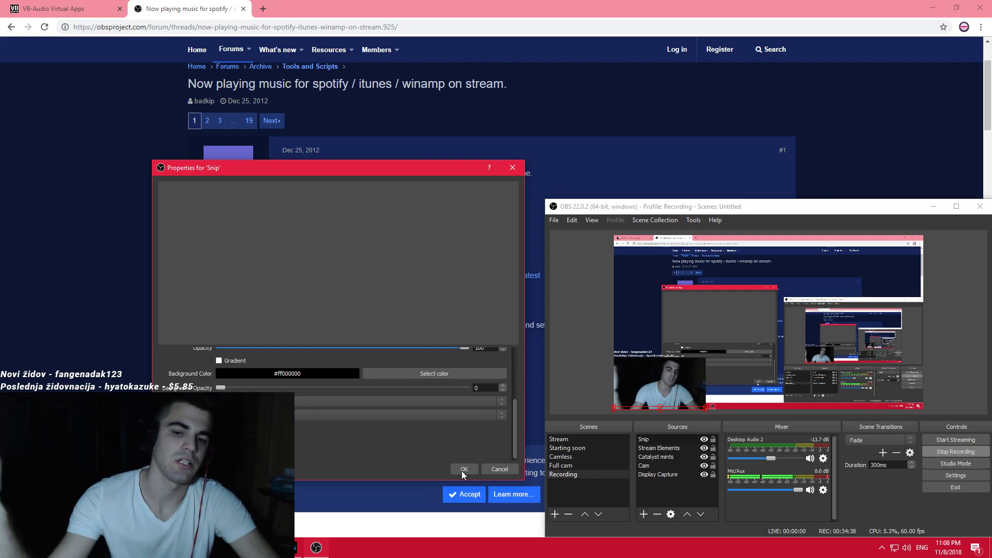
left_click(492, 470)
Open the Snip source's filters, switch to Spotify to start playback, and return to the Scroll filter settings.
right_click(655, 440)
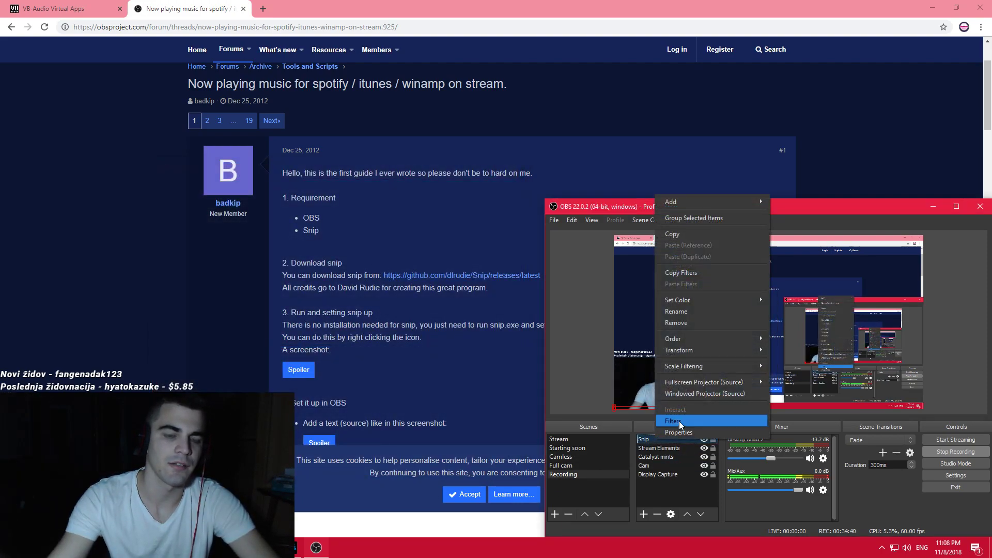
left_click(672, 420)
left_click_drag(636, 161, 200, 109)
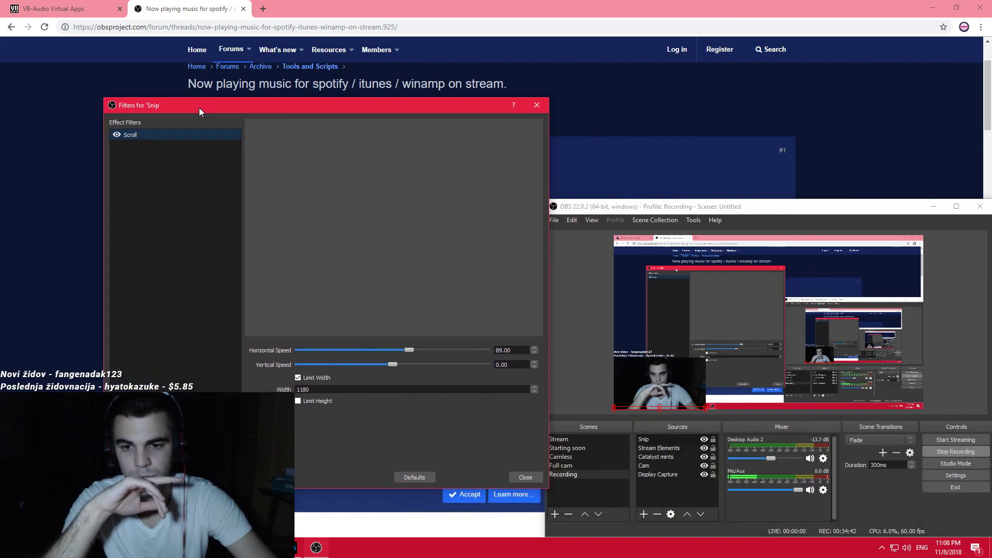
key("alt+Tab")
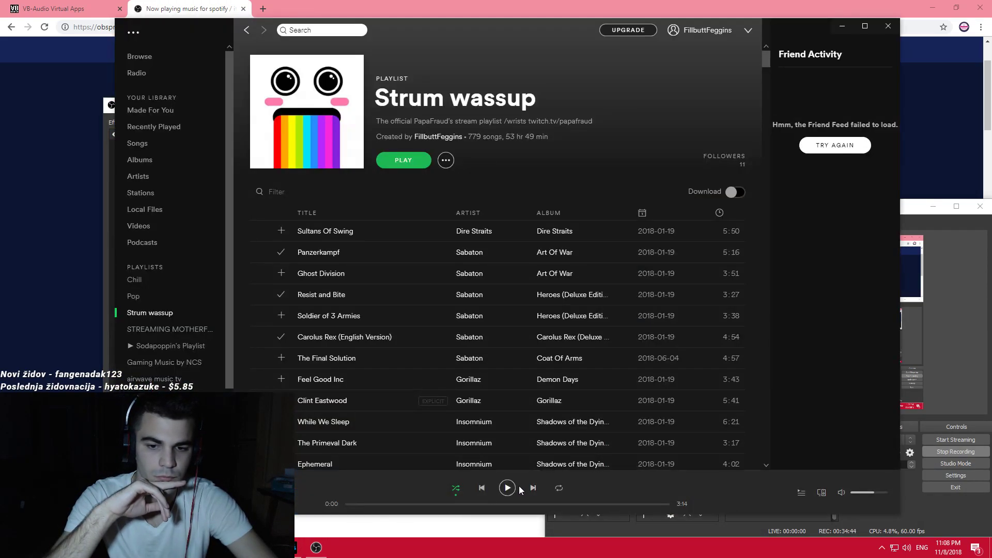
key("alt+Tab")
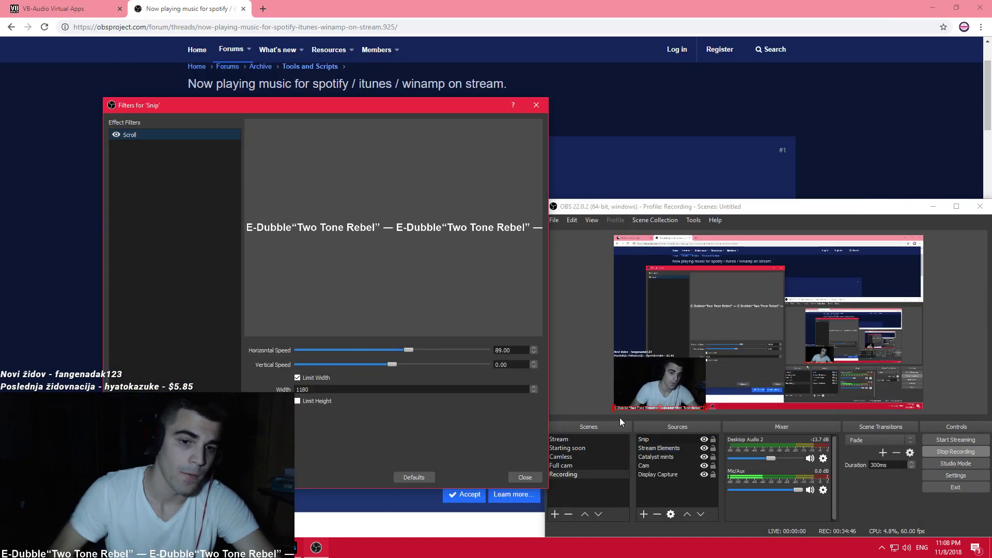
Try the Scroll filter at horizontal speed -361 and vertical speed 161, bring them back to -19 and 3, and close the filters.
left_click_drag(409, 348, 325, 351)
left_click_drag(393, 364, 426, 373)
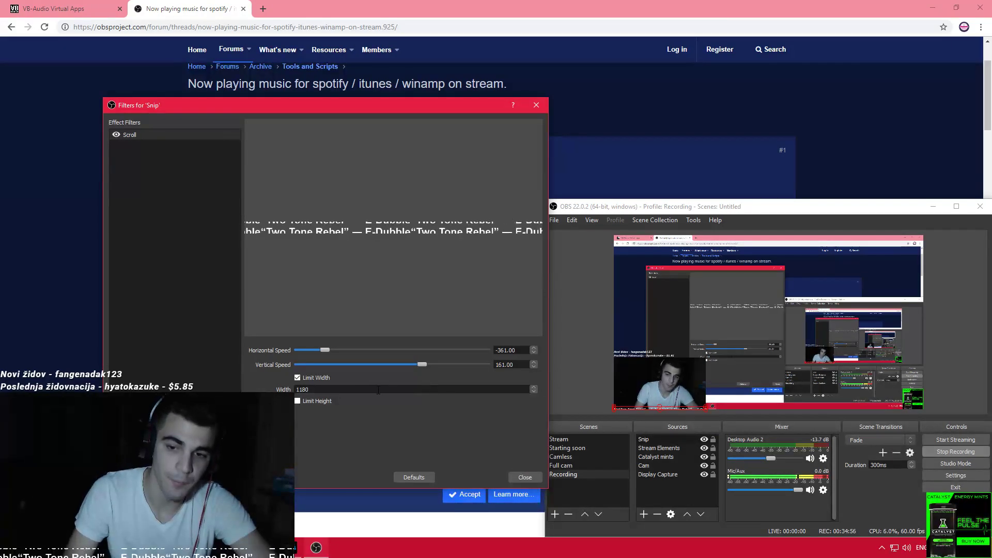
left_click_drag(323, 349, 392, 367)
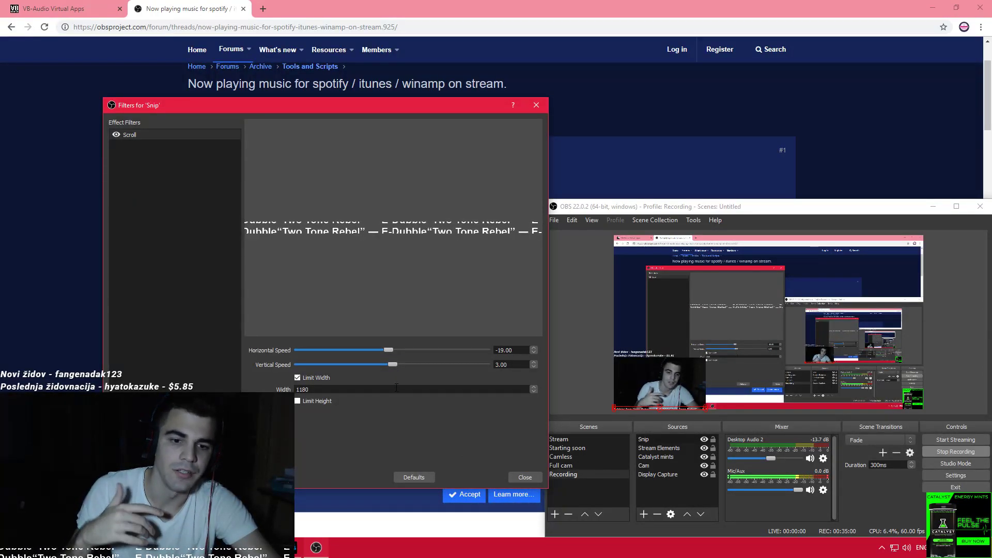
left_click(511, 478)
left_click(573, 374)
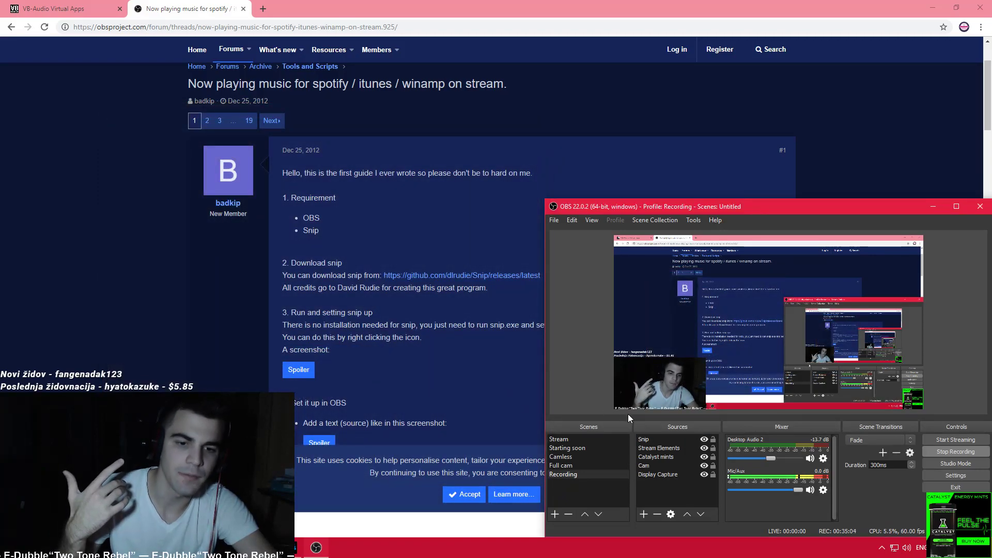
Reopen the Snip source's properties, inspect its text file location and the playing Spotify playlist, and cancel the properties.
double_click(657, 437)
left_click_drag(687, 217, 245, 187)
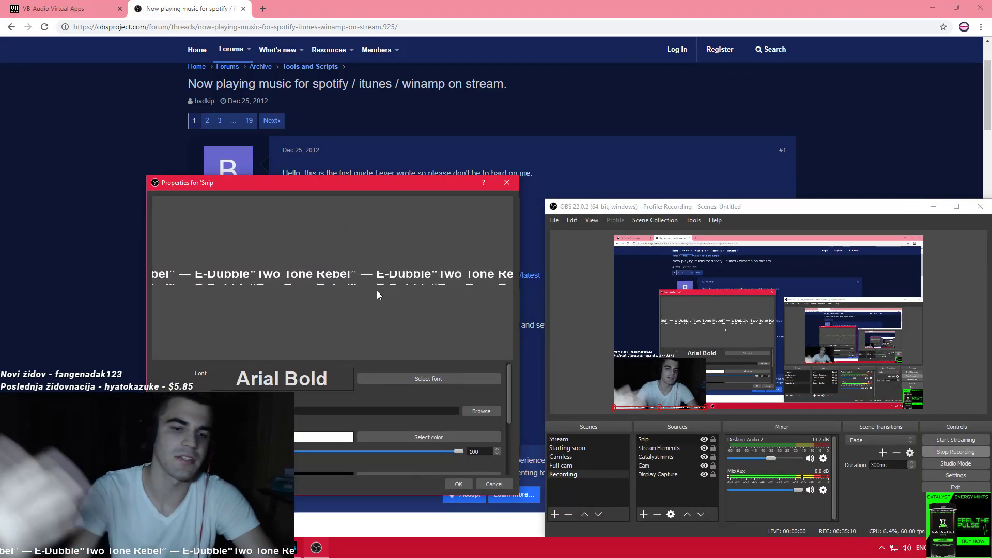
left_click(479, 411)
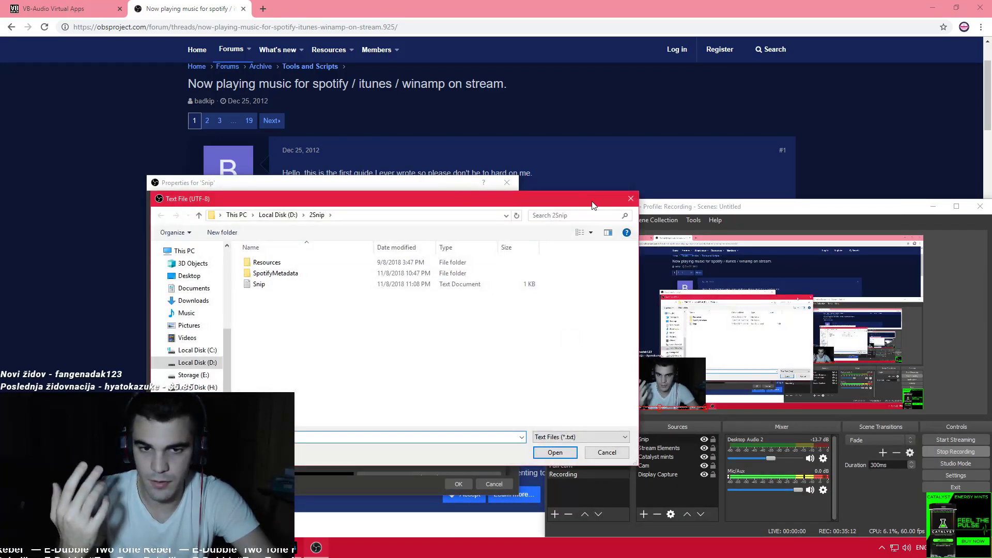
left_click(631, 198)
key("alt+Tab")
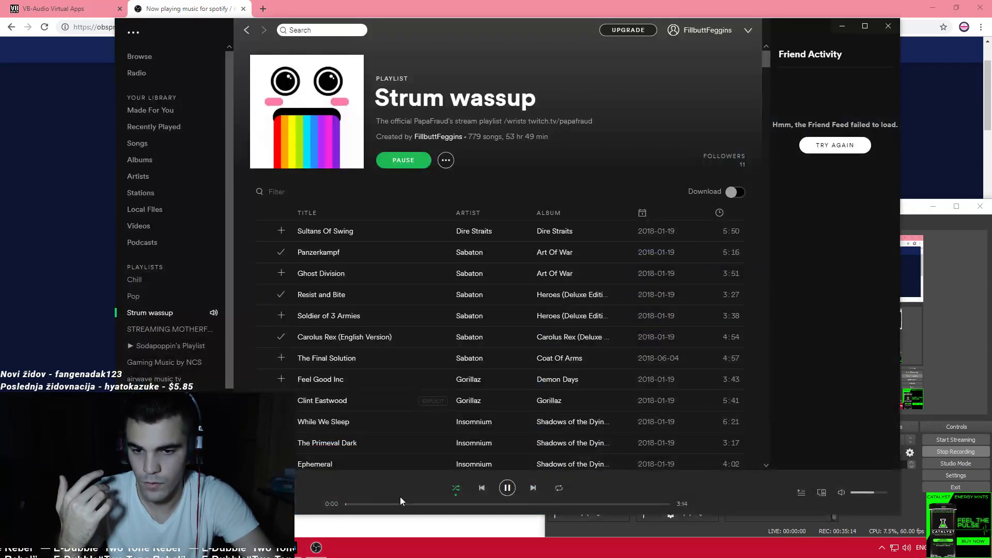
left_click(842, 26)
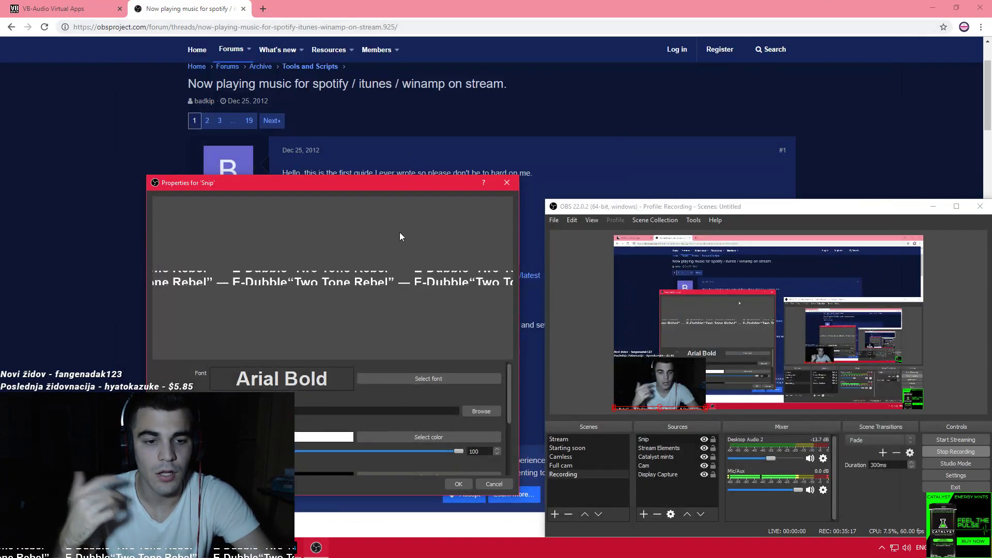
left_click(505, 483)
Set the Snip source's Scroll filter vertical speed to 0.00 and close the filters.
right_click(655, 439)
left_click(674, 416)
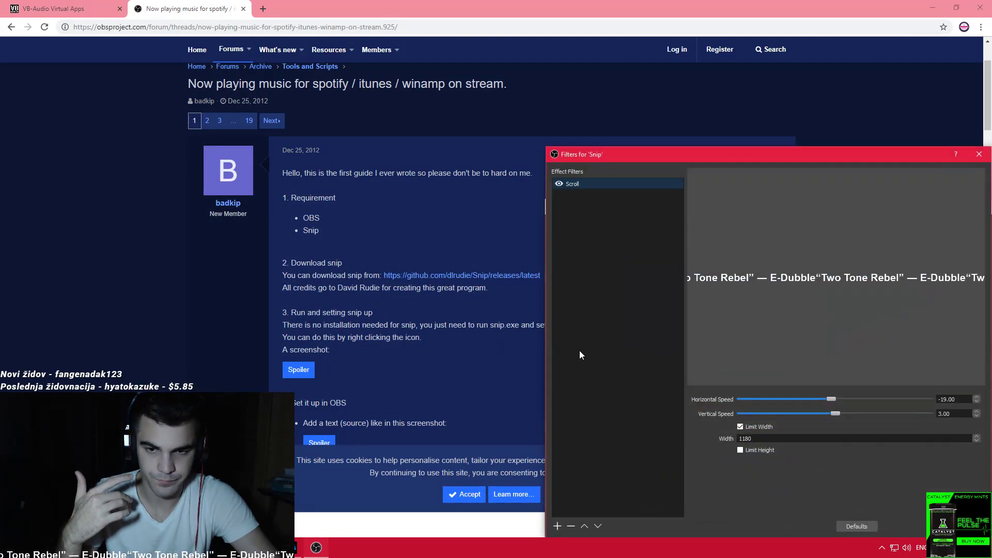
left_click_drag(711, 152, 200, 101)
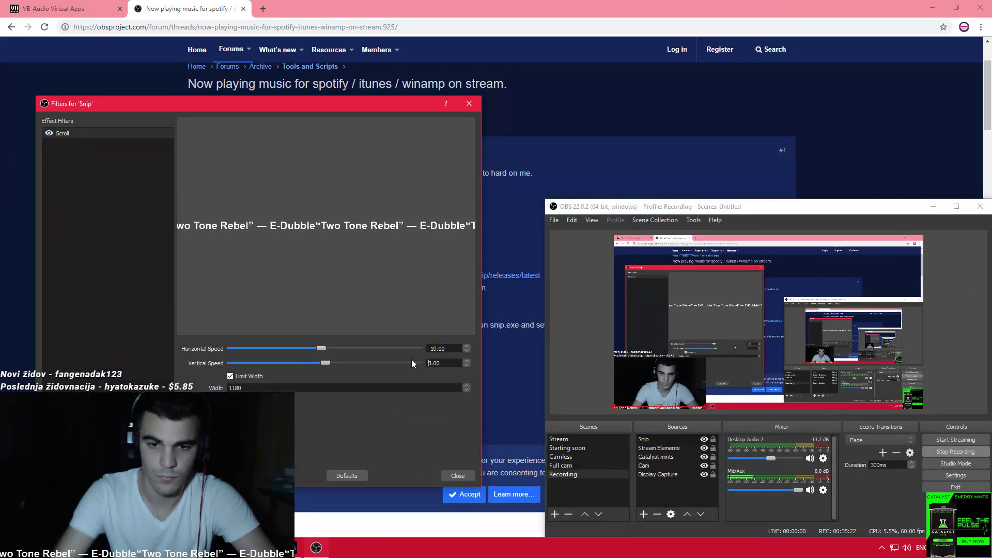
double_click(445, 363)
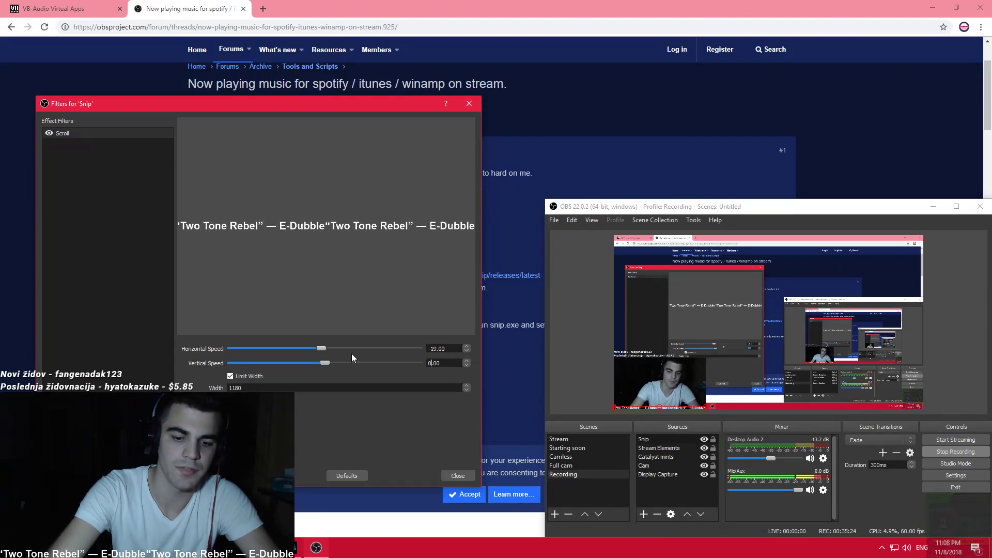
key("Escape")
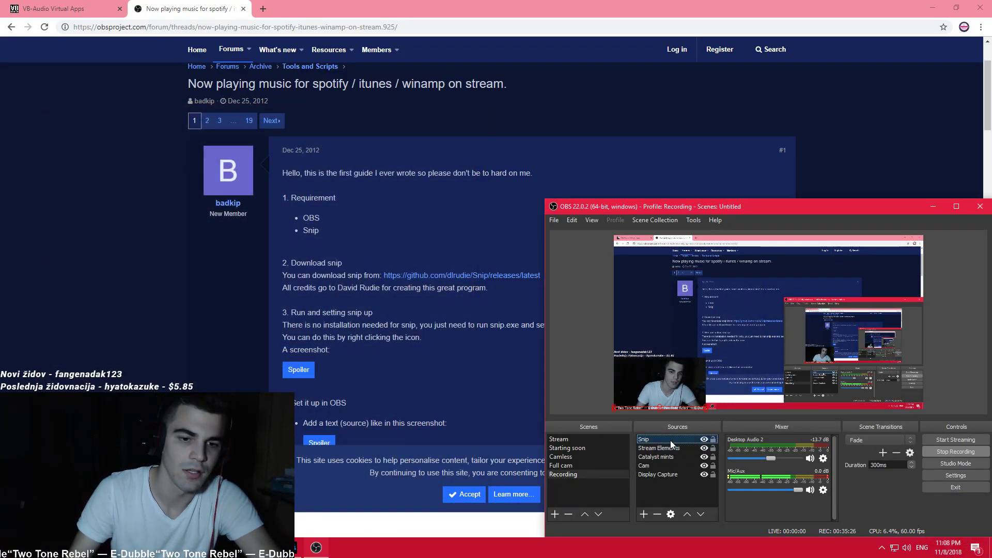
Reopen the Snip source's filters and set the Scroll filter's horizontal speed to 80.
right_click(671, 441)
left_click(720, 429)
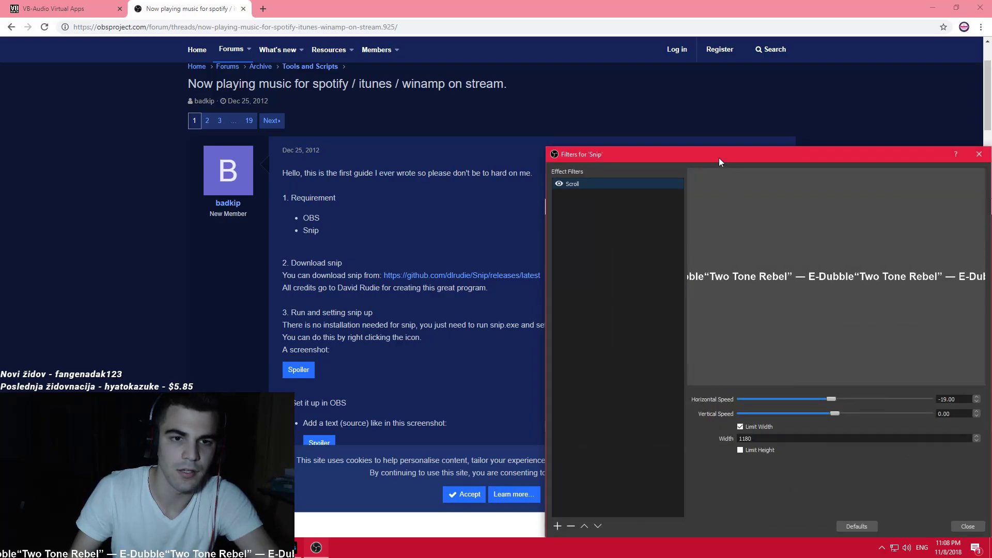
left_click_drag(720, 159, 214, 116)
left_click(445, 355)
left_click_drag(451, 355, 422, 353)
type("80")
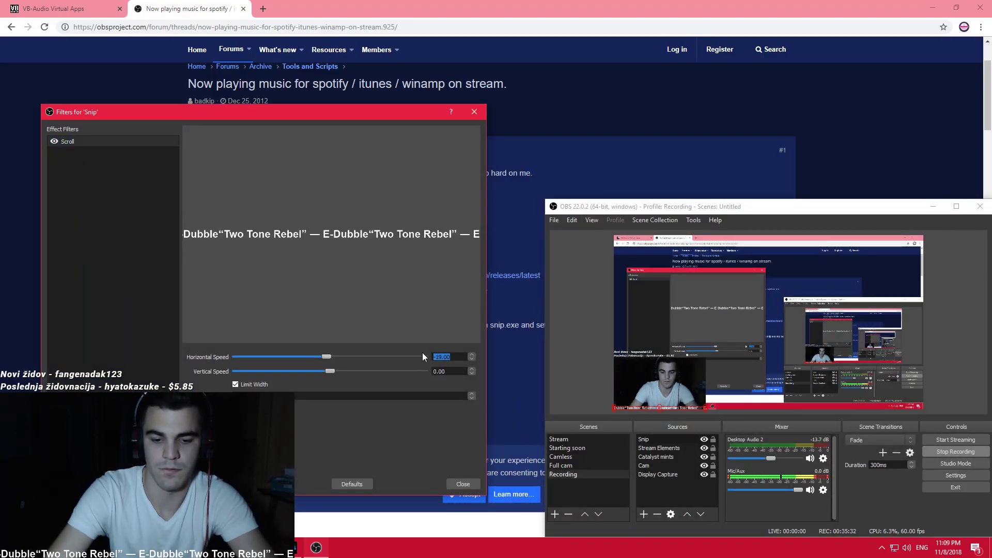
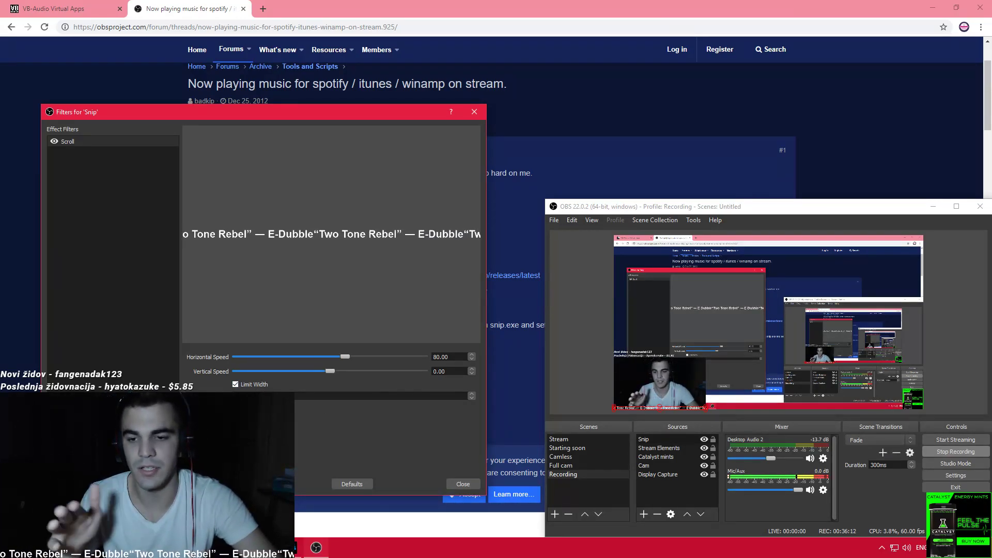
Close the Snip filters, search the web for streamelements and open the StreamElements website.
left_click(462, 485)
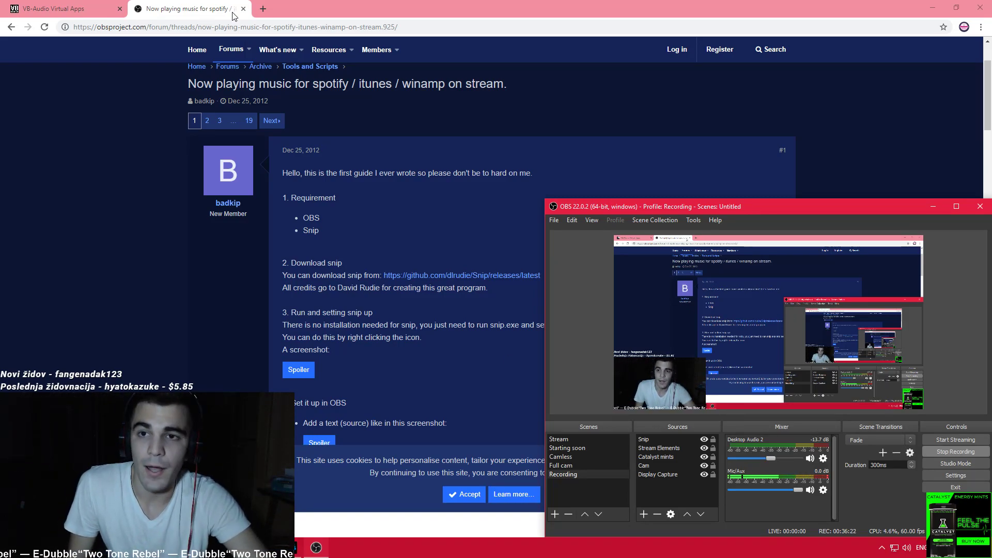
left_click(57, 9)
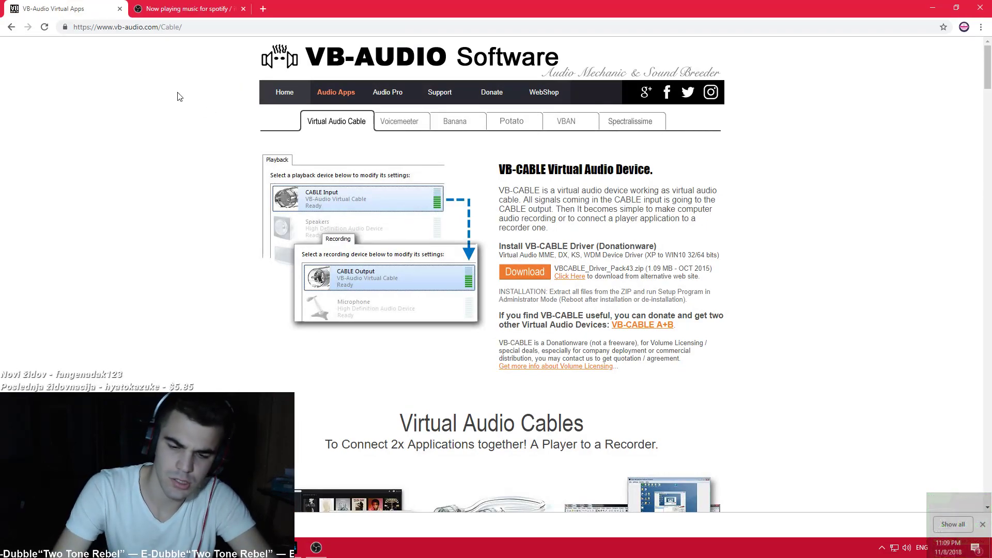
left_click(190, 27)
type("streamelements")
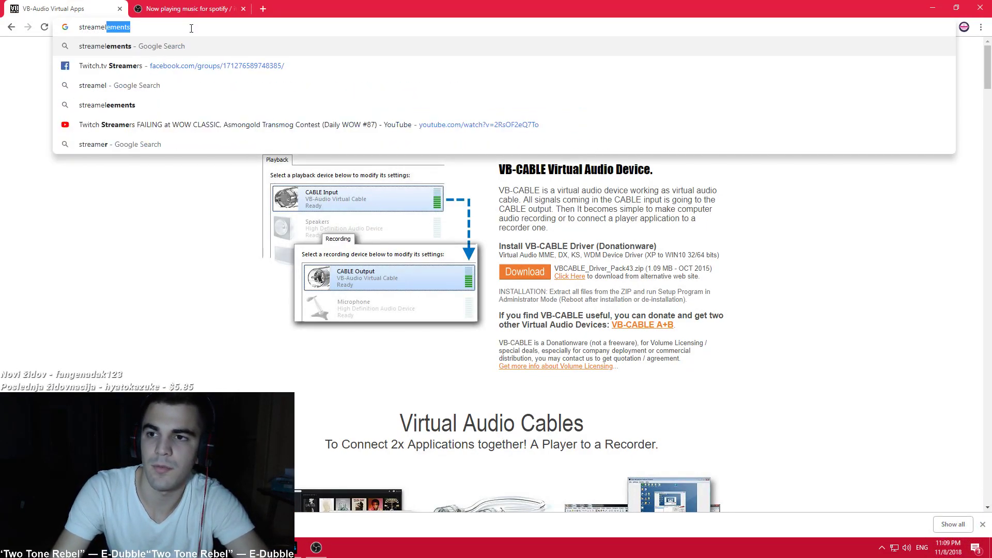
key("Return")
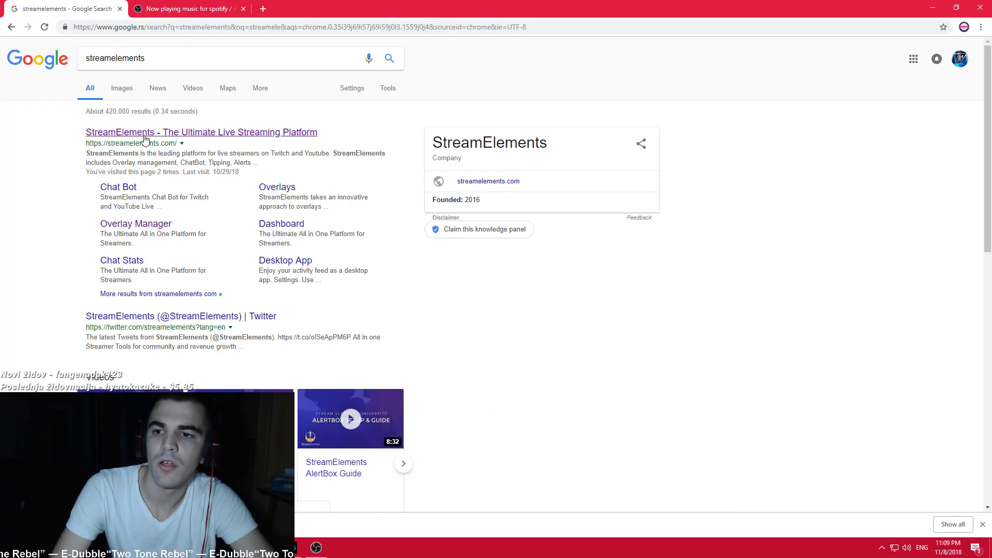
left_click(145, 138)
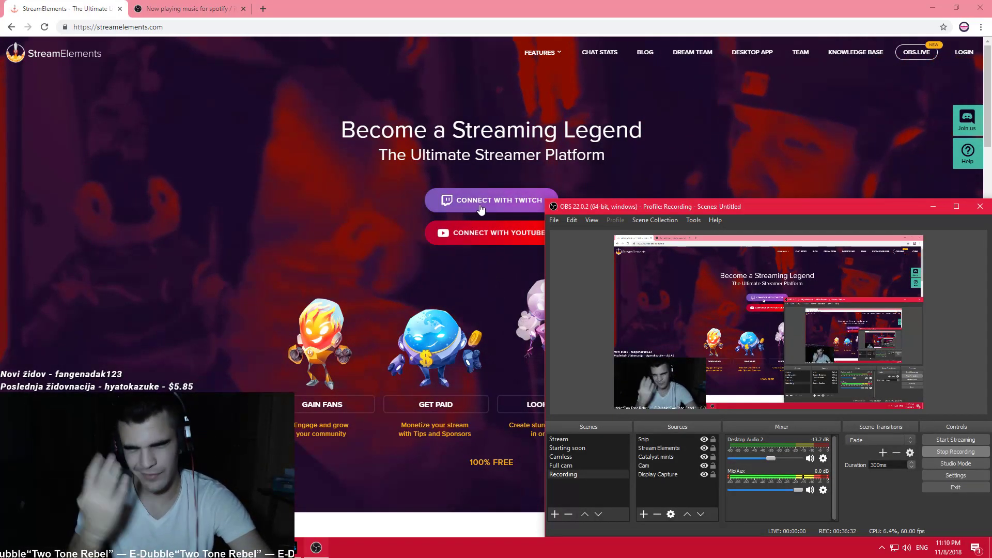
Hide the Display Capture source during sign-in, and open the STRUM overlay from My overlays for editing.
left_click(704, 474)
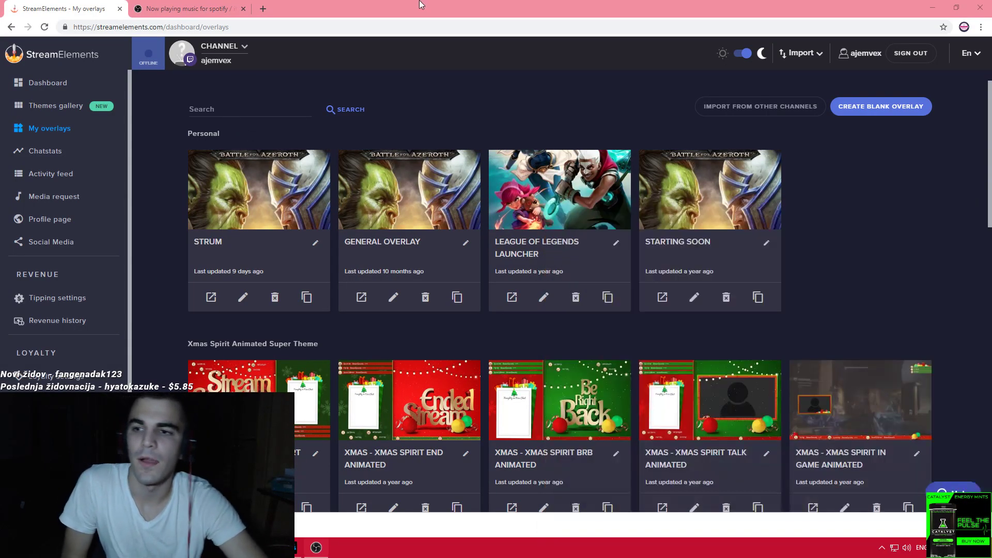
left_click(229, 119)
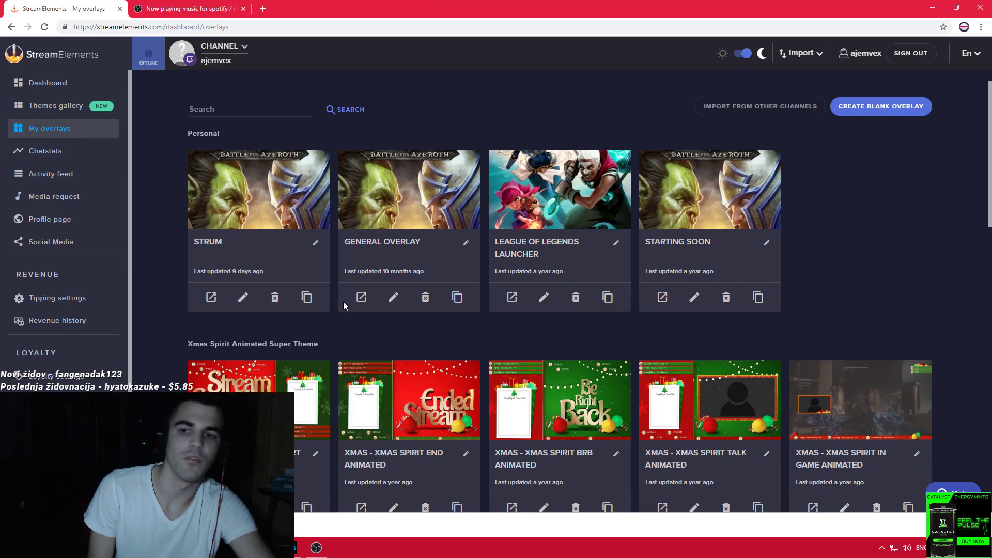
left_click(242, 298)
Examine the overlay's layout alongside the OBS preview, with the browser page zoomed out to 67%.
left_click(315, 548)
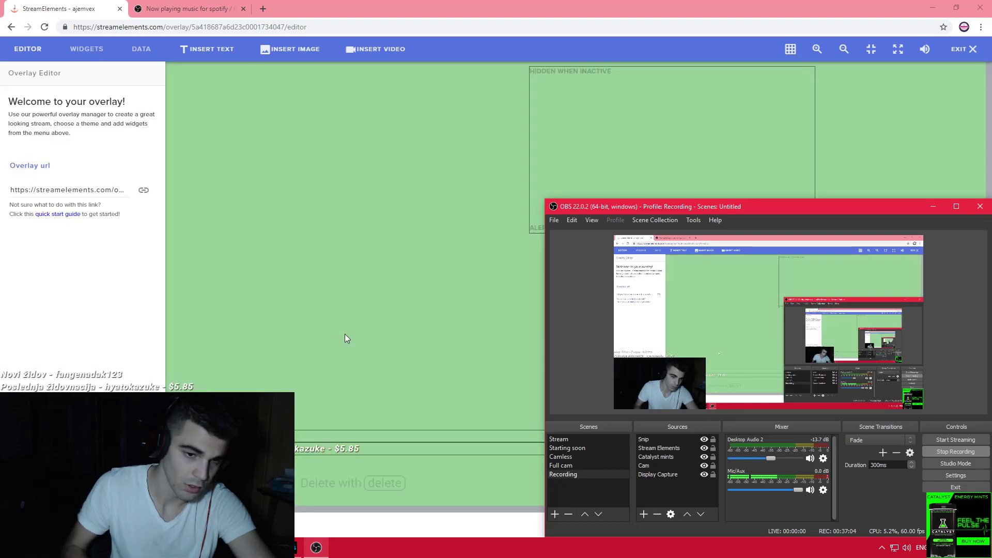
left_click(348, 317)
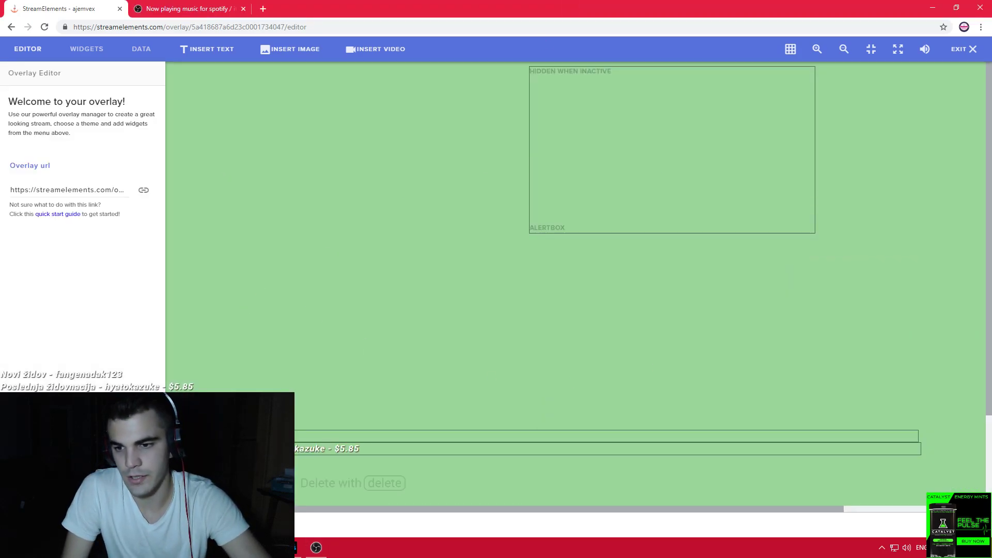
scroll(576, 284, "down", 2)
left_click(316, 547)
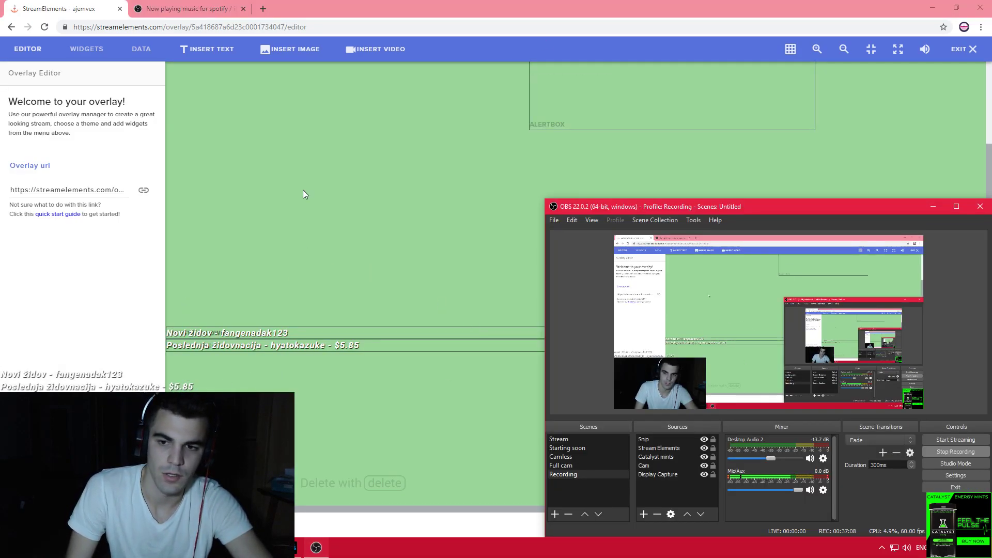
left_click(421, 219)
scroll(403, 223, "down", 1)
left_click(323, 549)
left_click(376, 187)
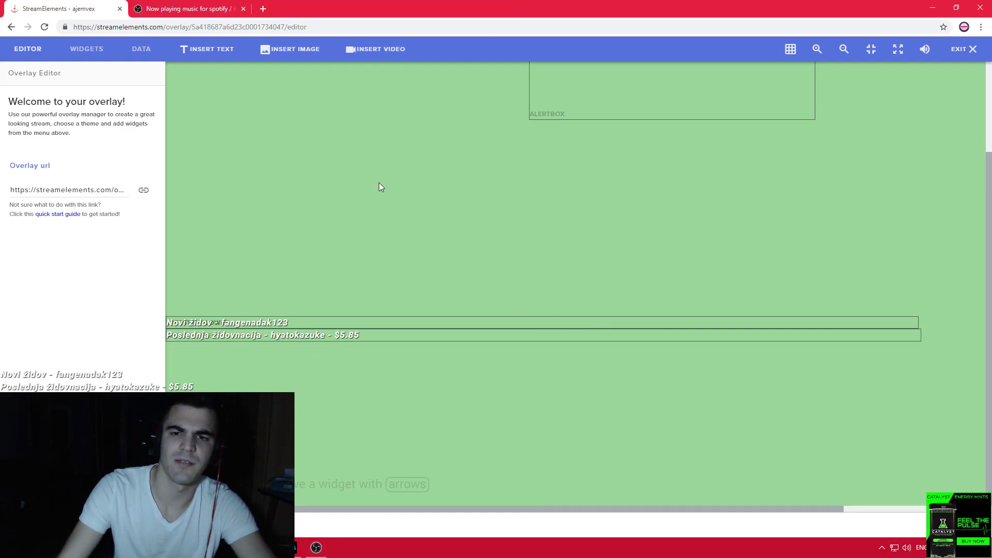
key("ctrl+minus")
key("ctrl+minus")
key("ctrl+minus")
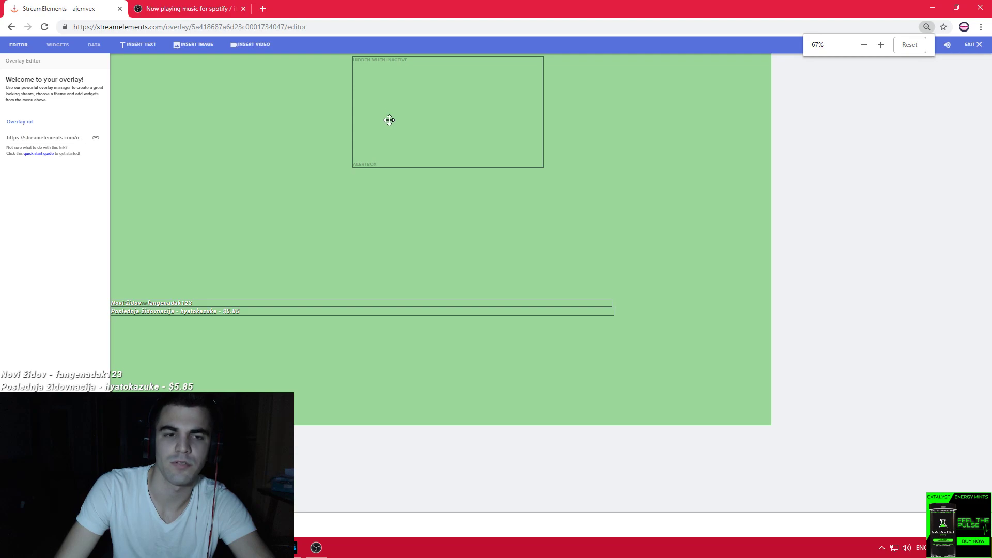
Bring up the creation dialog for a new Browser source, cancel it, and inspect the Stream Elements source's URL and size properties without changes.
key("alt+Tab")
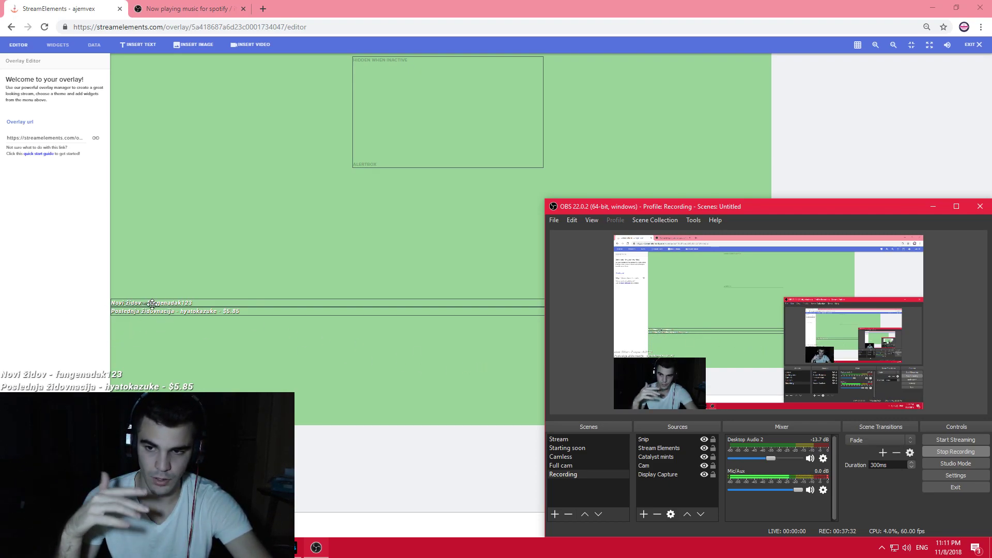
right_click(674, 488)
mouse_move(715, 414)
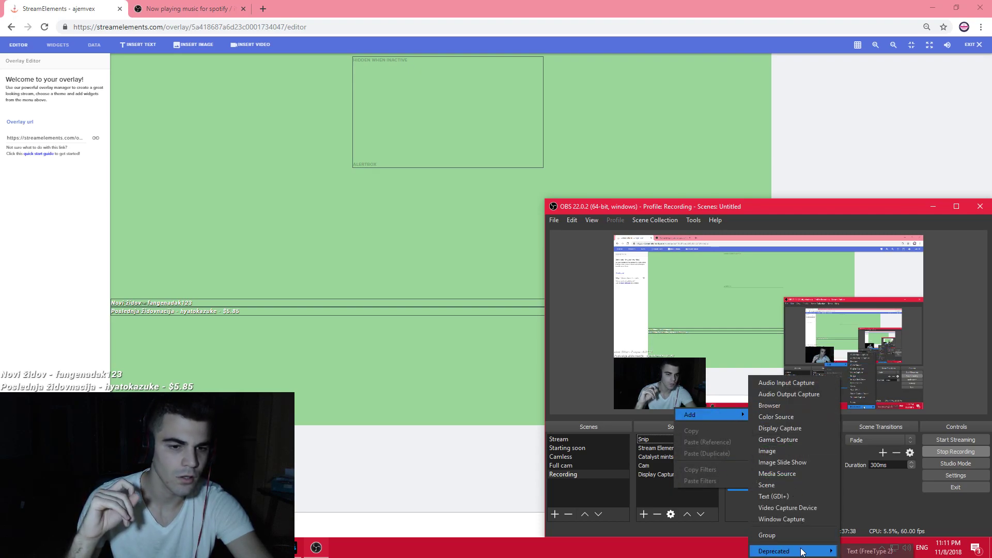
left_click(795, 406)
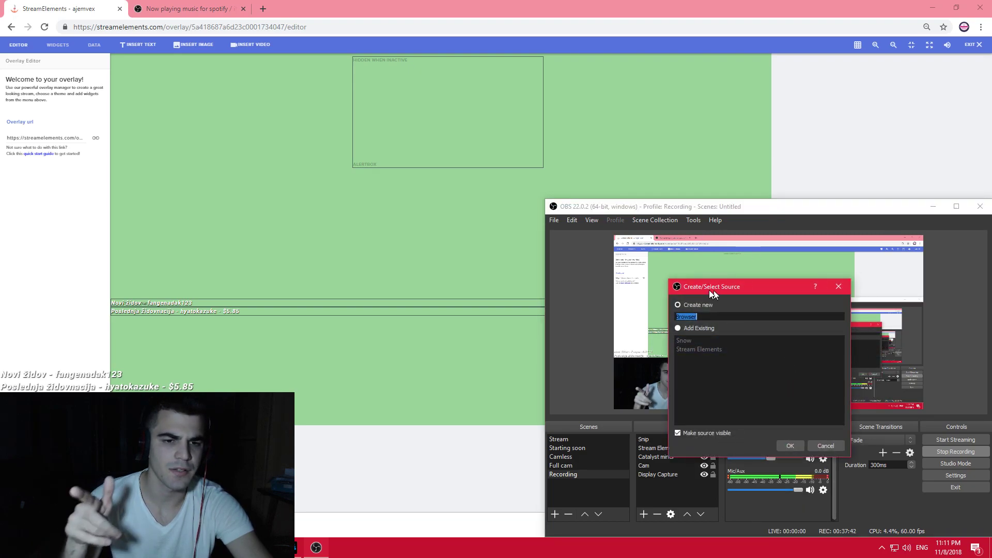
left_click_drag(717, 288, 264, 224)
left_click(381, 381)
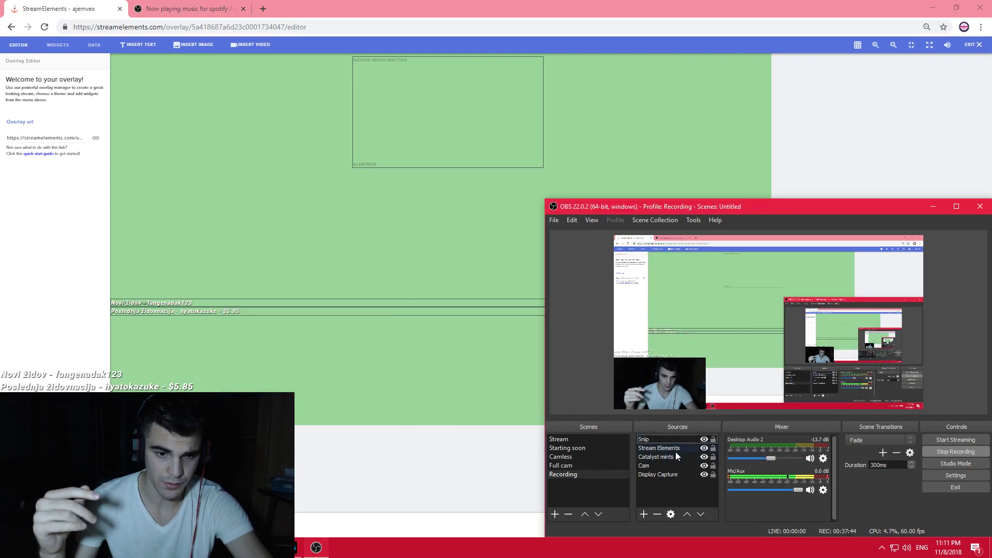
double_click(672, 449)
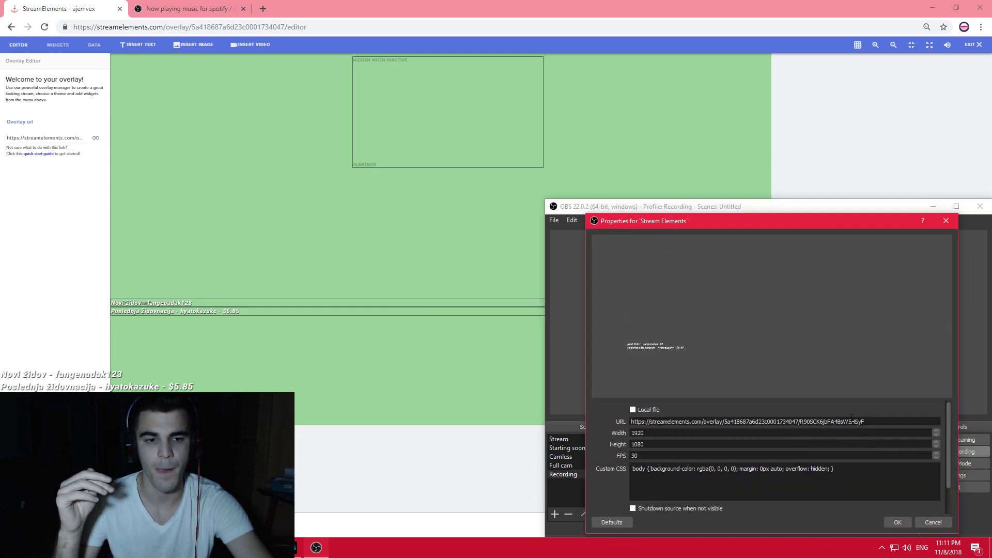
left_click_drag(672, 213, 273, 152)
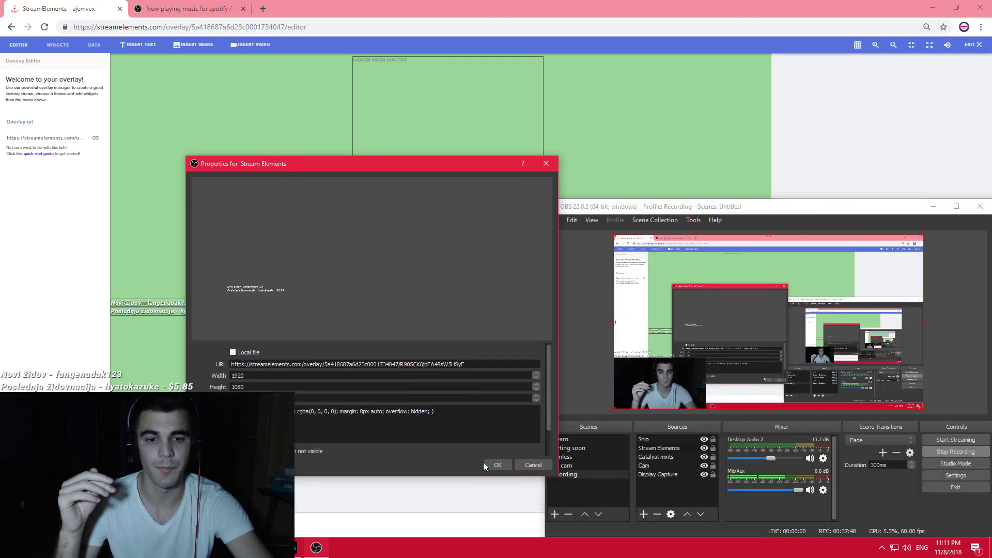
left_click(536, 465)
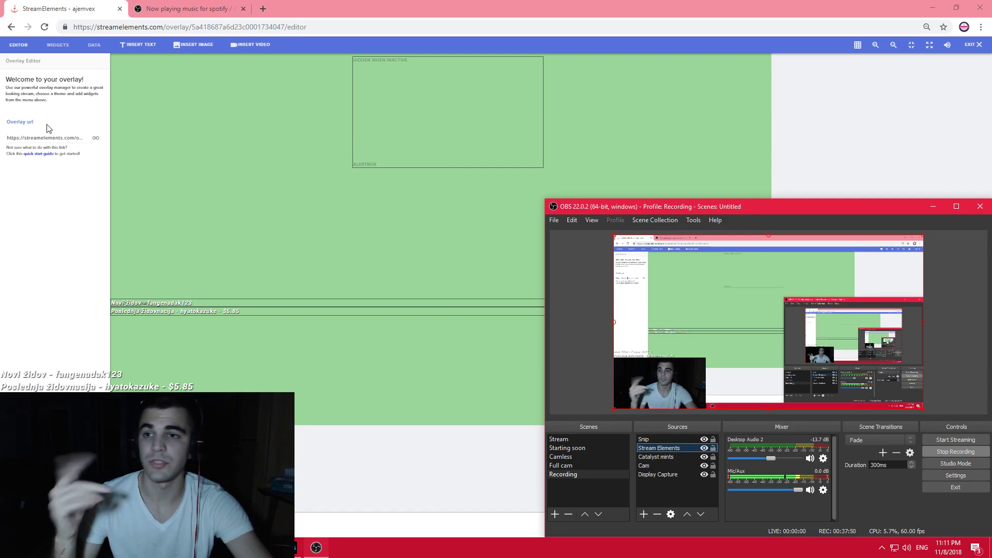
Return to the StreamElements editor, dismiss the downloads bar, and copy the overlay's export link from the launch dialog.
left_click(502, 446)
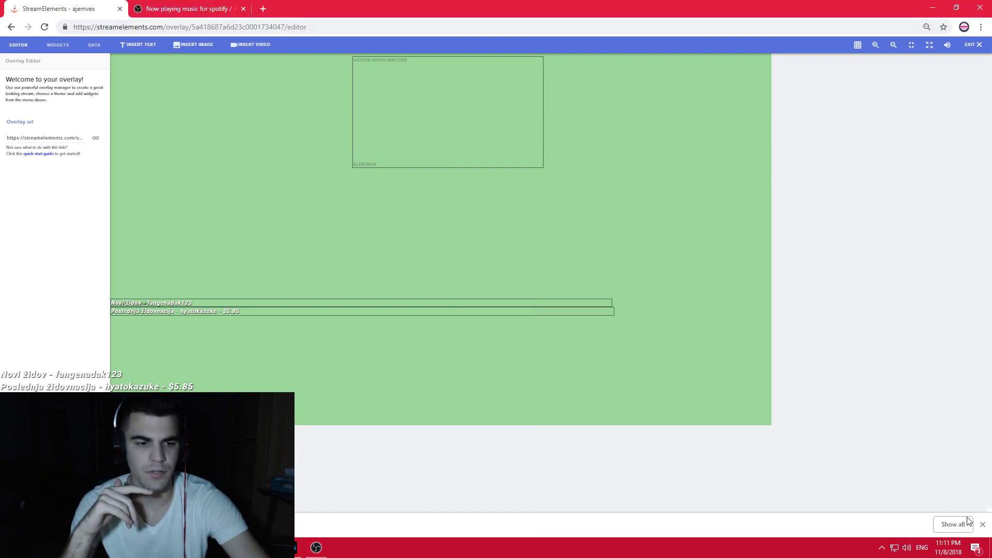
left_click(982, 527)
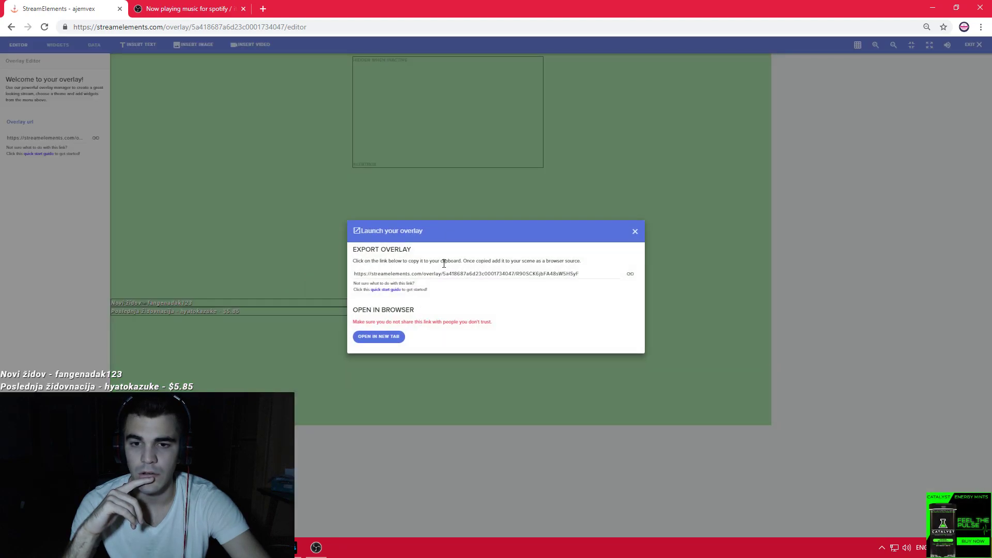
left_click(471, 272)
left_click(636, 232)
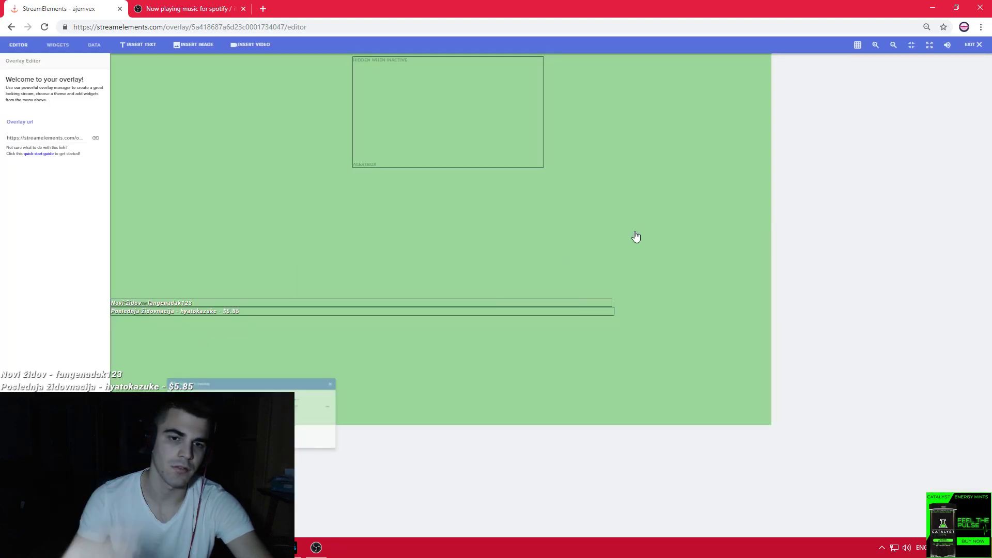
Insert a text widget reading "Your text goes here" and place it beside the alert box in the overlay.
left_click(315, 547)
left_click(595, 337)
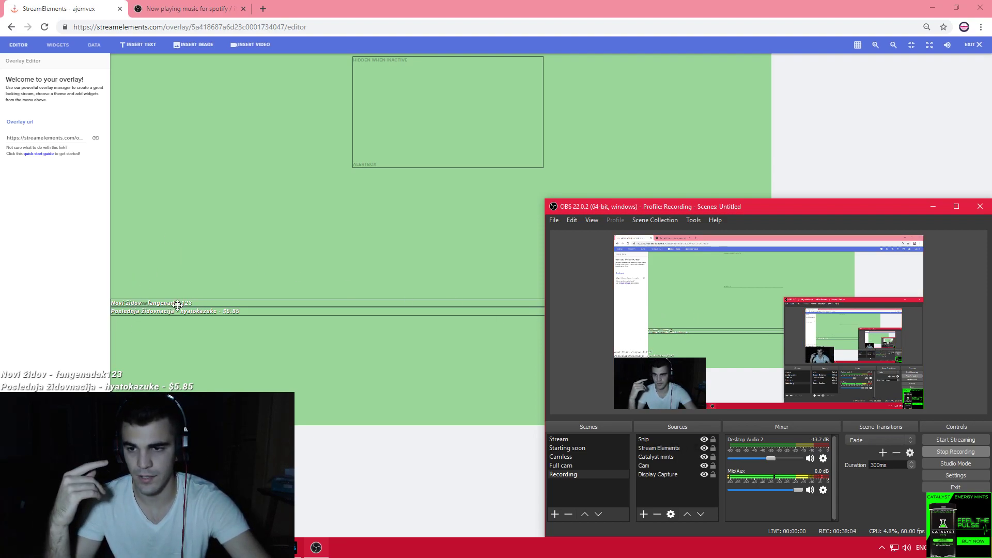
left_click(56, 186)
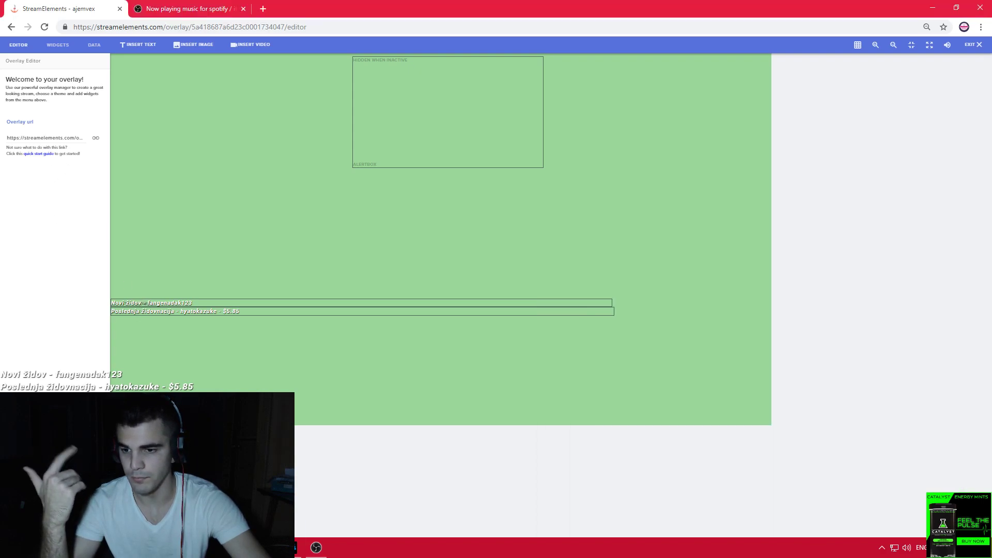
left_click(138, 45)
left_click_drag(144, 57, 278, 164)
Check how the new text widget shows up in the maximized OBS preview, and minimize OBS.
key("alt+Tab")
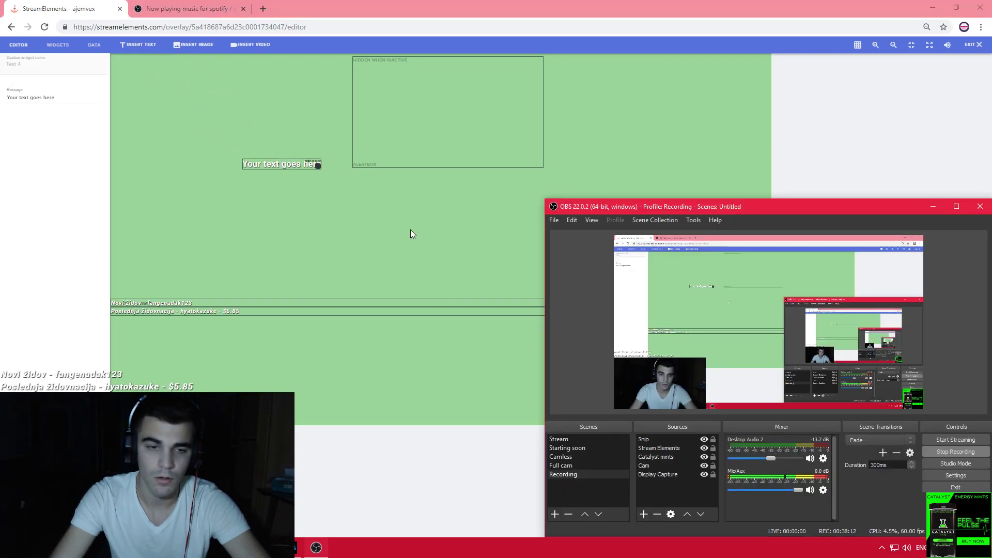
double_click(741, 209)
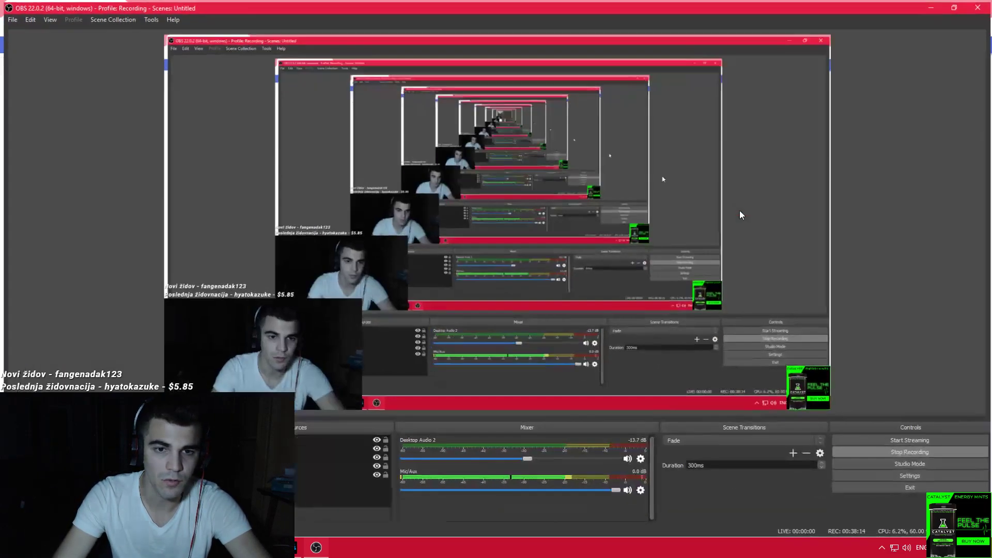
double_click(504, 8)
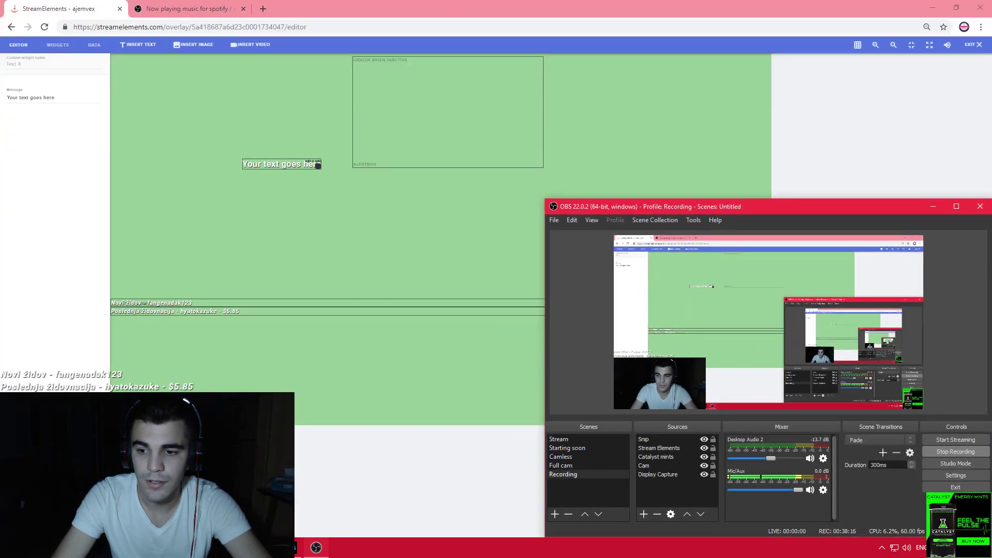
key("alt+Tab")
key("alt+Tab")
double_click(659, 210)
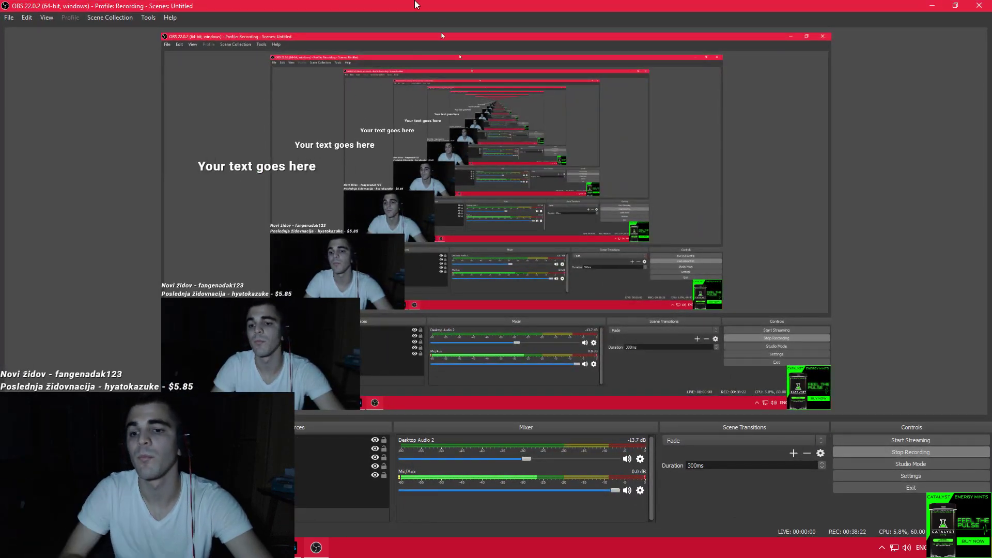
key("super+Down")
key("super+Down")
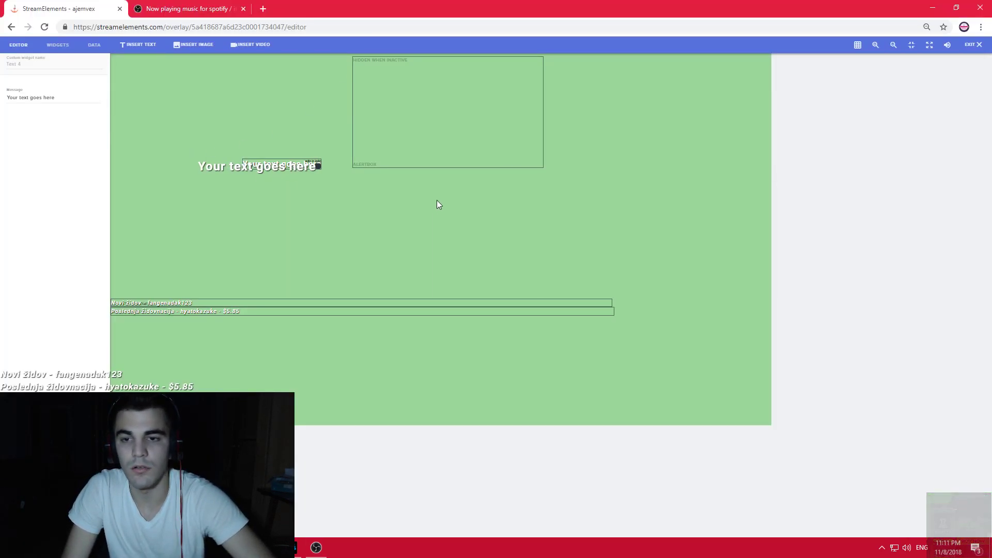
Delete the "Your text goes here" widget from the overlay and save the overlay.
left_click(436, 200)
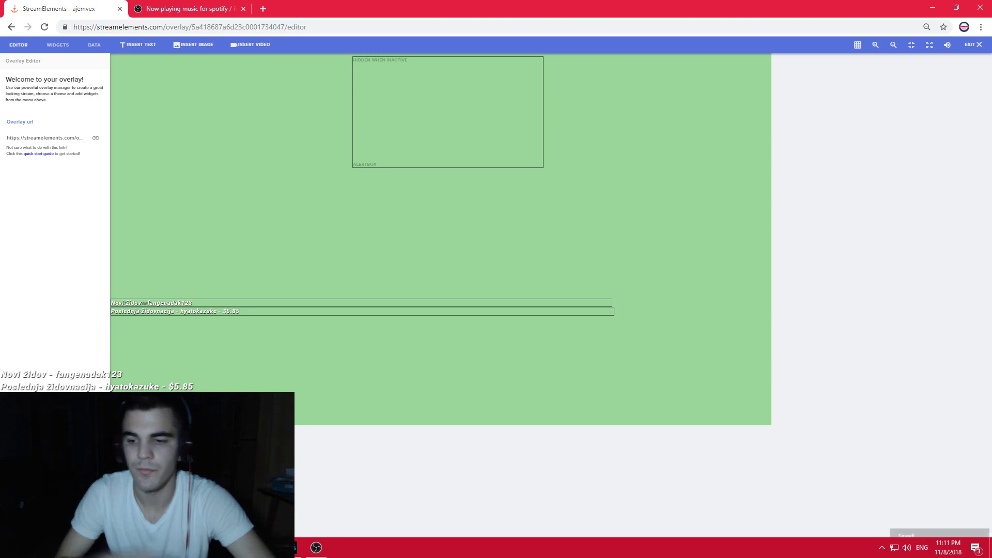
key("alt+Tab")
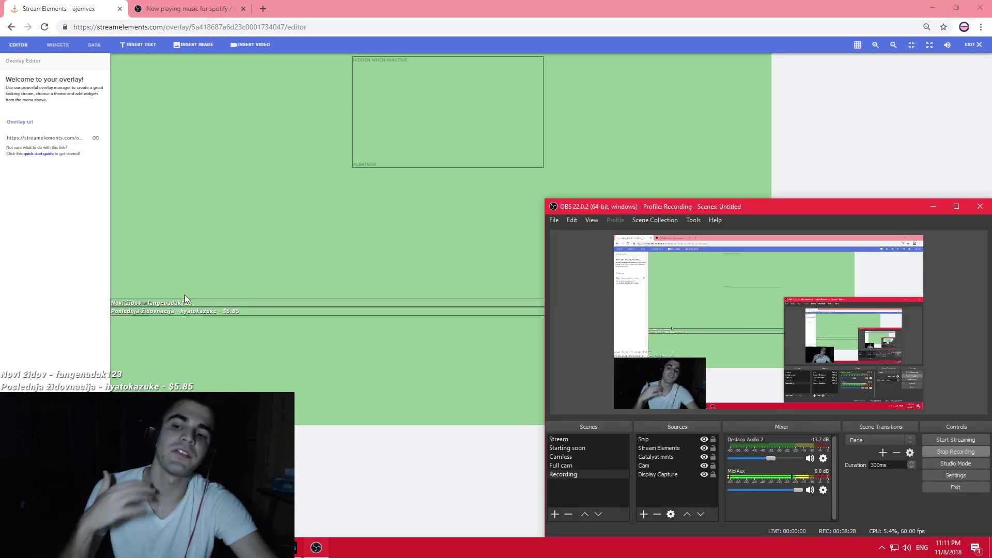
left_click(18, 286)
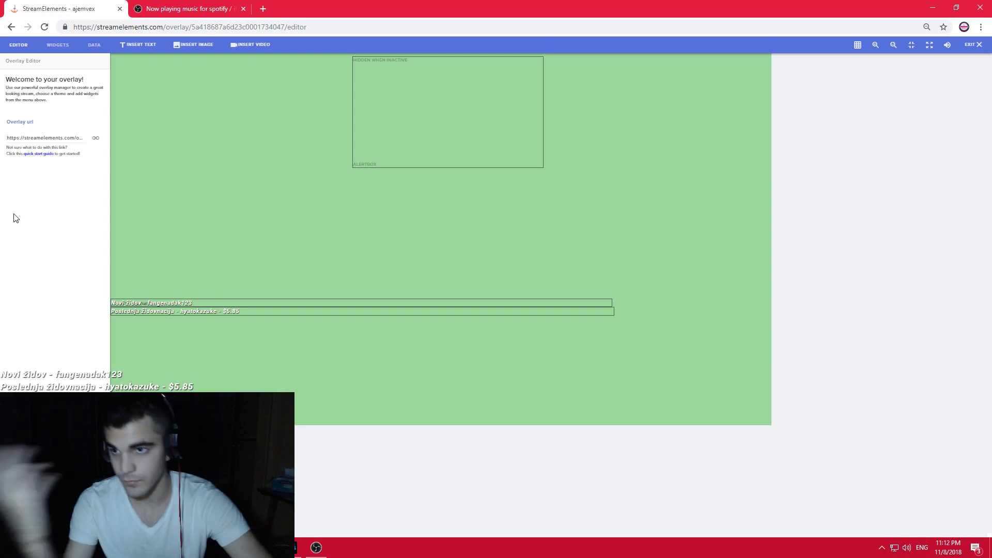
Select the Latest follower label and browse the widgets available for the overlay, including goals, subscribers and labels.
left_click(142, 305)
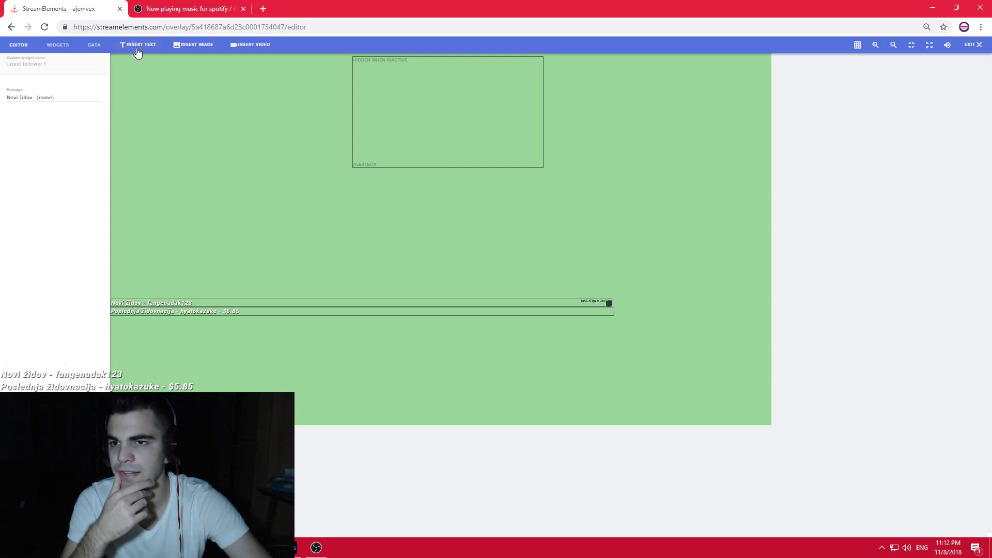
left_click(54, 45)
scroll(188, 362, "down", 2)
scroll(192, 368, "up", 1)
scroll(192, 367, "down", 3)
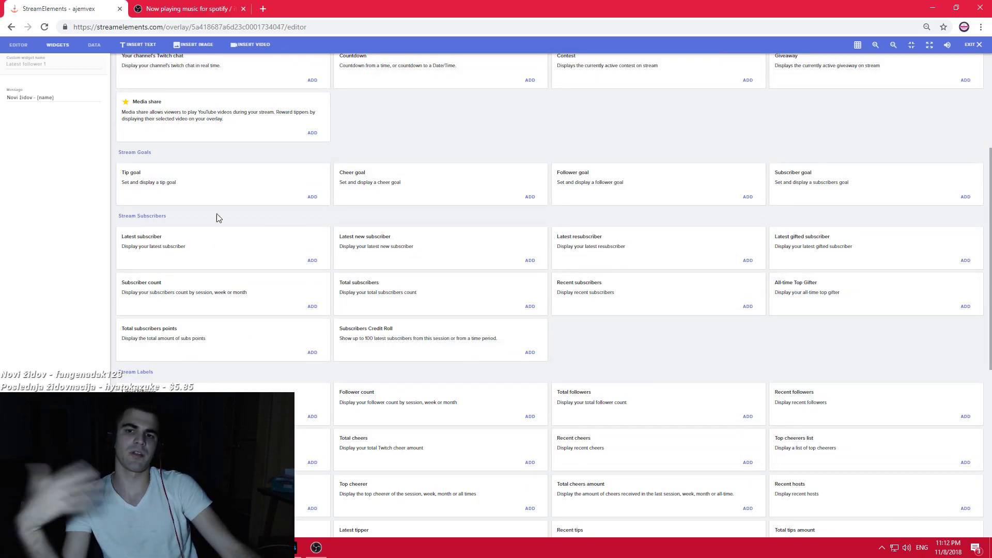
Return to the overlay editor and examine the message text and [name] variable of the Latest follower label.
left_click(18, 45)
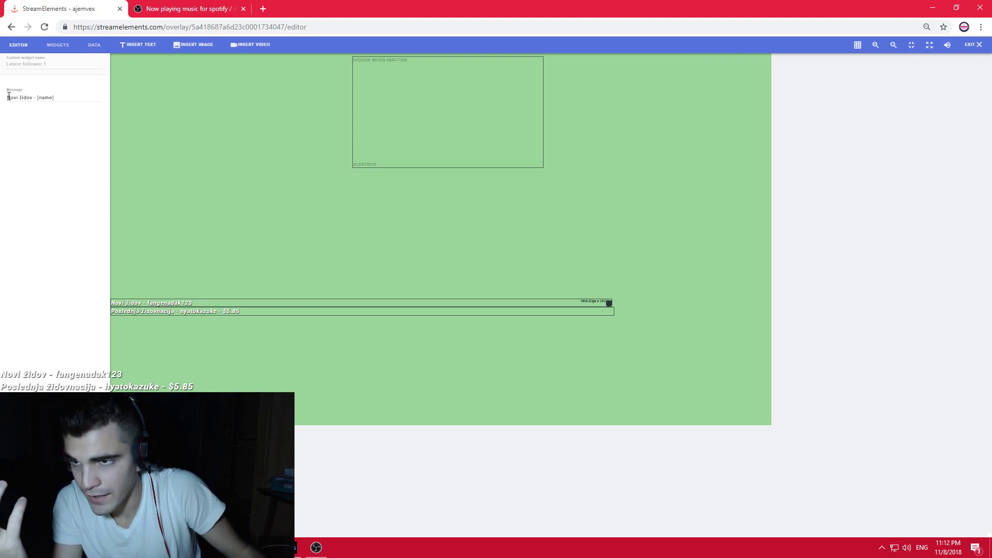
left_click(40, 97)
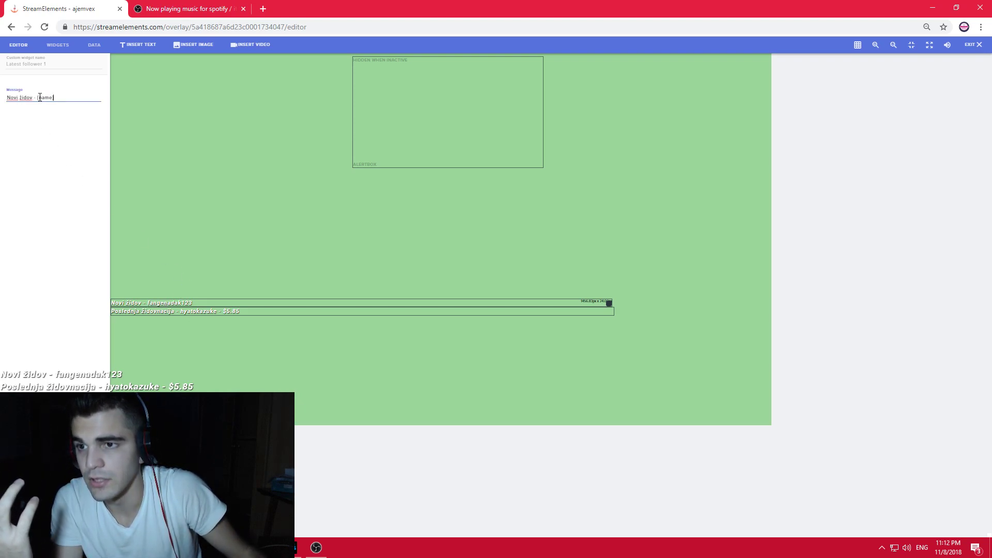
double_click(10, 97)
left_click(146, 271)
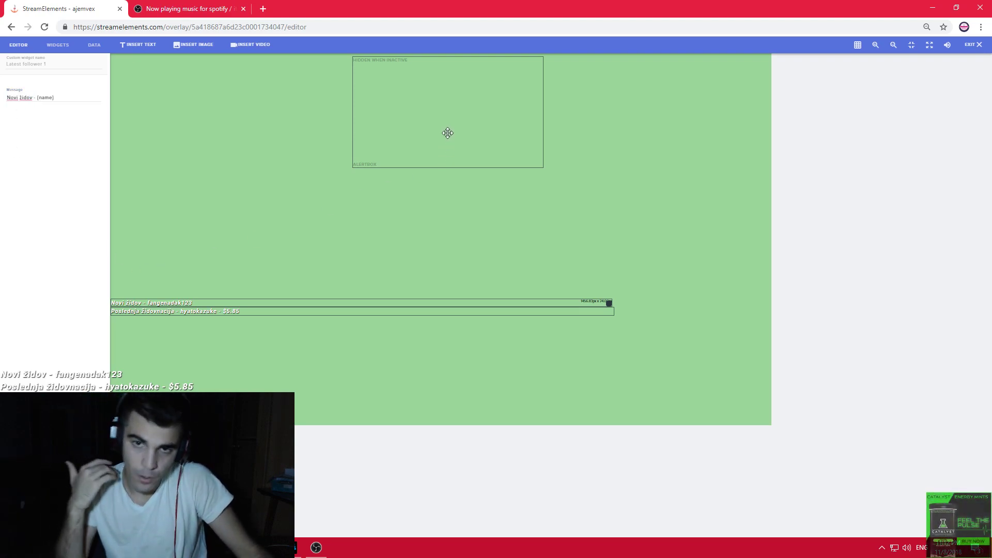
Select the alert box in the overlay and open the advanced settings of its Follower alert.
left_click(472, 110)
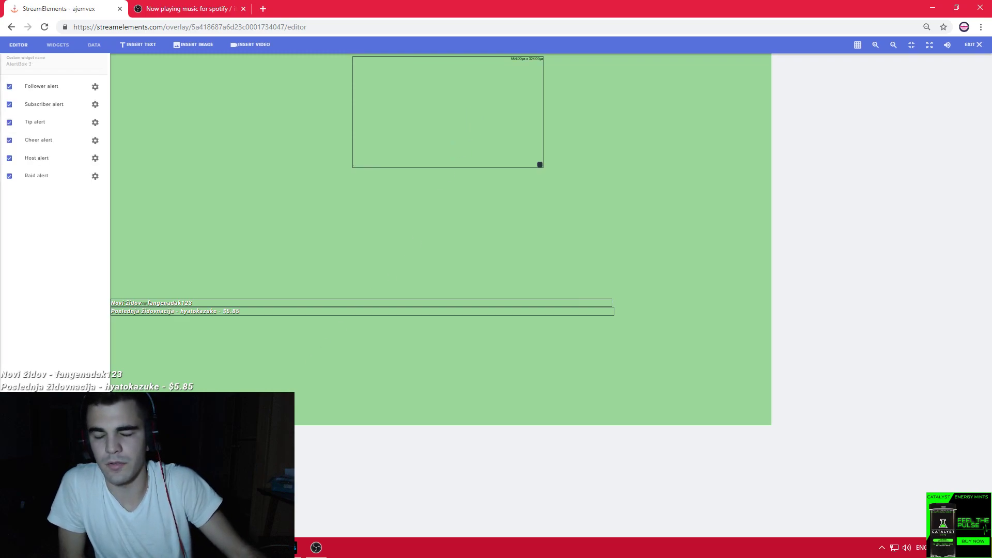
left_click(127, 377)
key("alt+Tab")
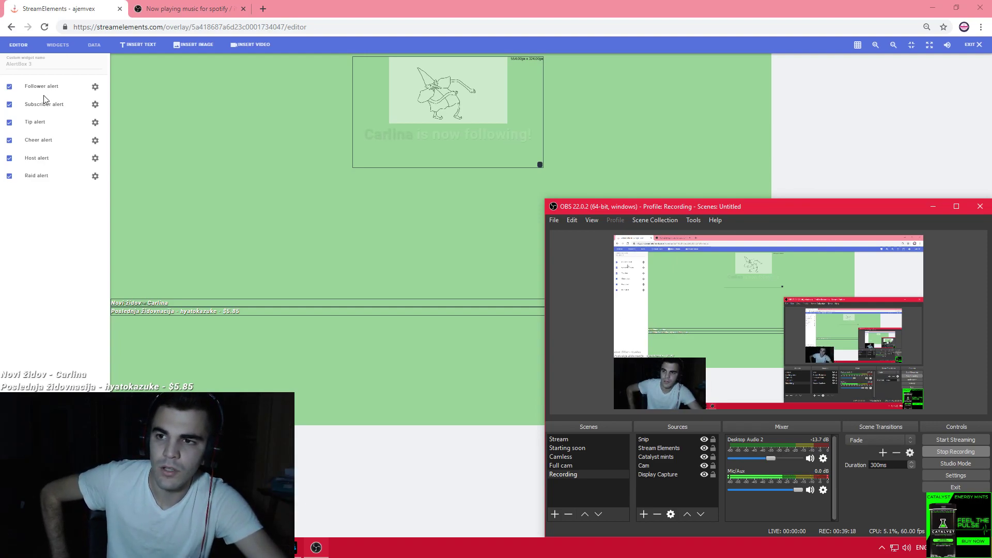
left_click(95, 94)
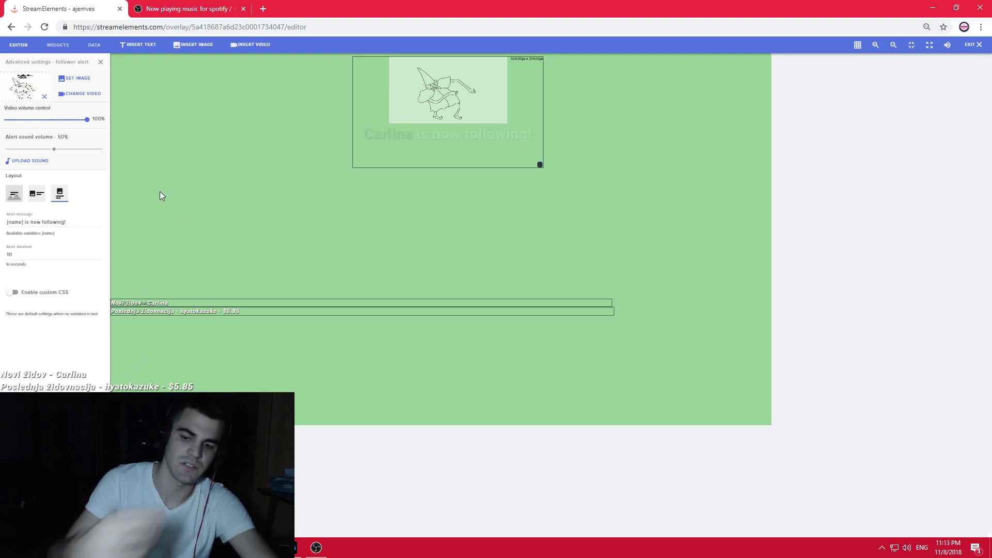
Switch to OBS, check the follower label in the maximized preview, and return to the StreamElements overlay editor.
key("alt+Tab")
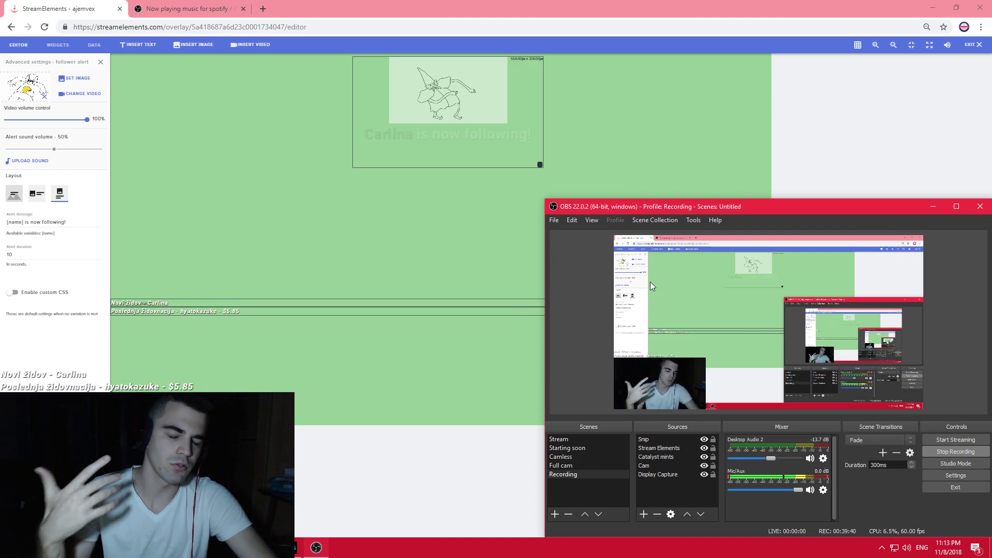
left_click_drag(656, 209, 435, 5)
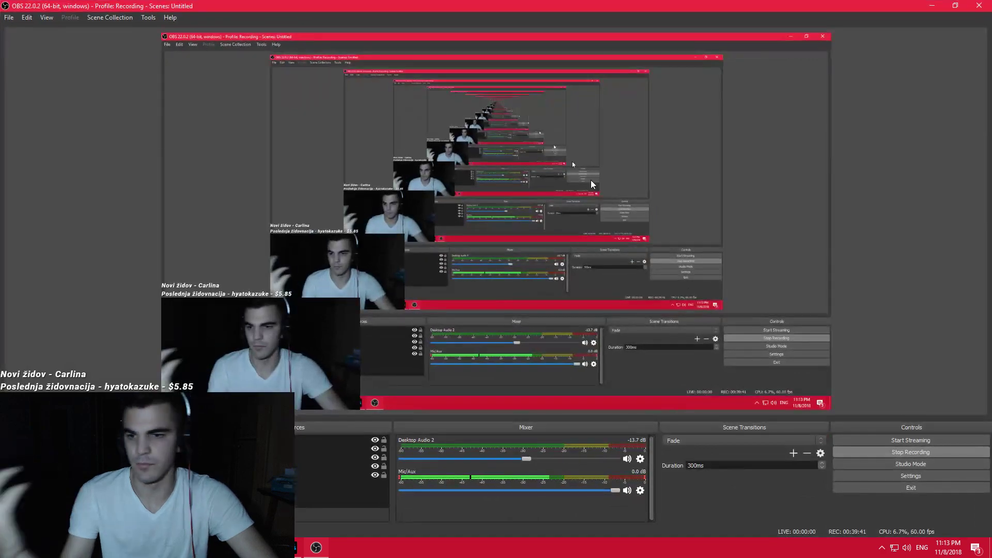
double_click(434, 6)
left_click(511, 58)
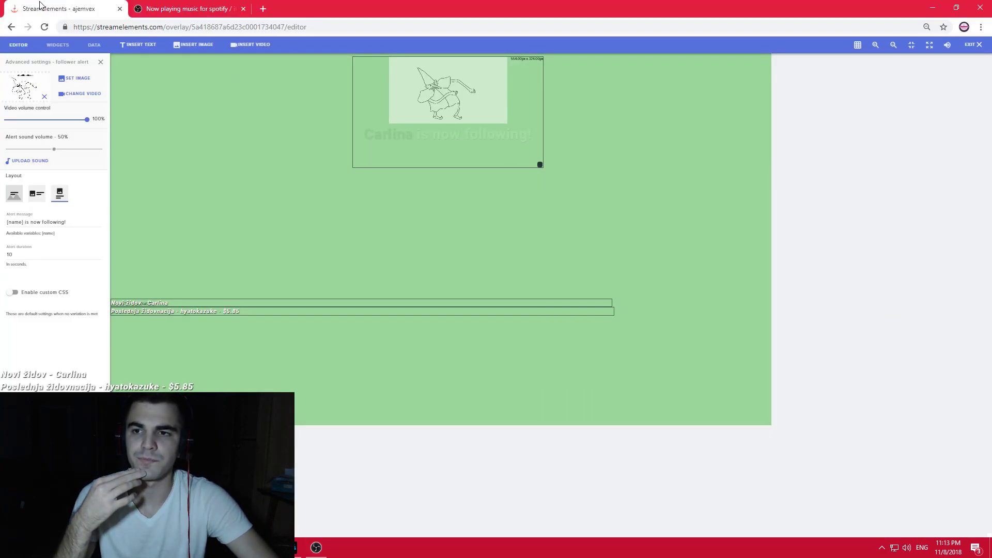
Leave the browser and bring the OBS window back to the front.
key("F5")
left_click(551, 83)
key("alt+Tab")
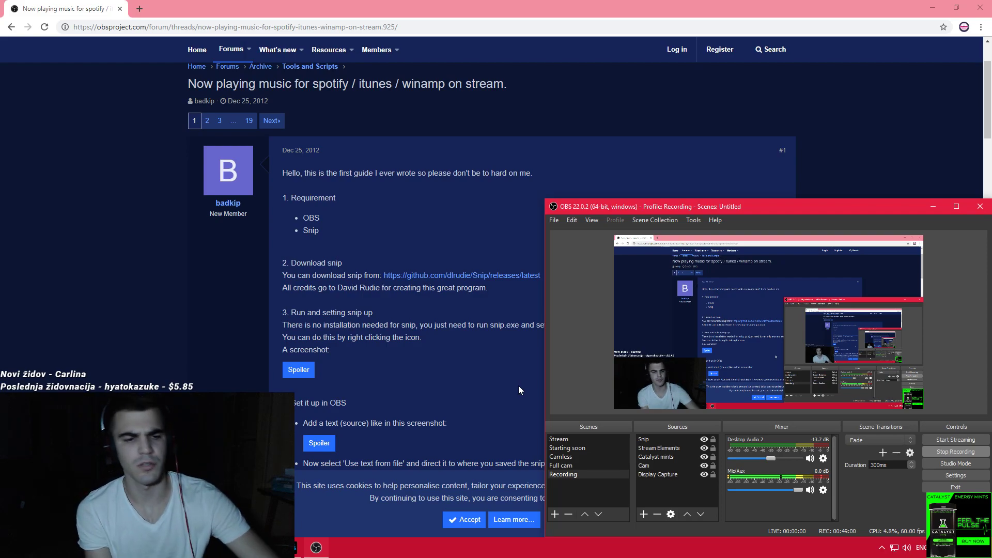
right_click(582, 305)
left_click(581, 275)
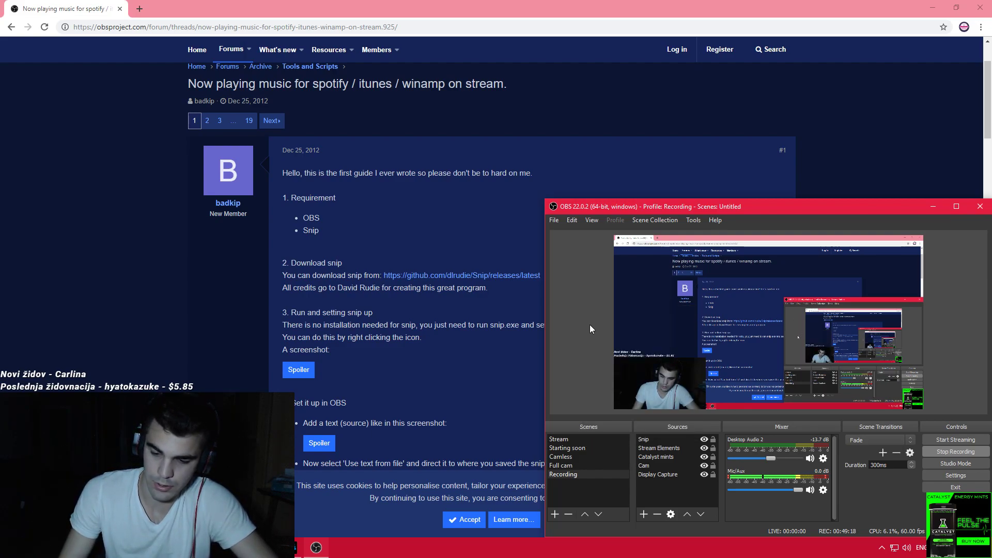
right_click(597, 308)
left_click(591, 304)
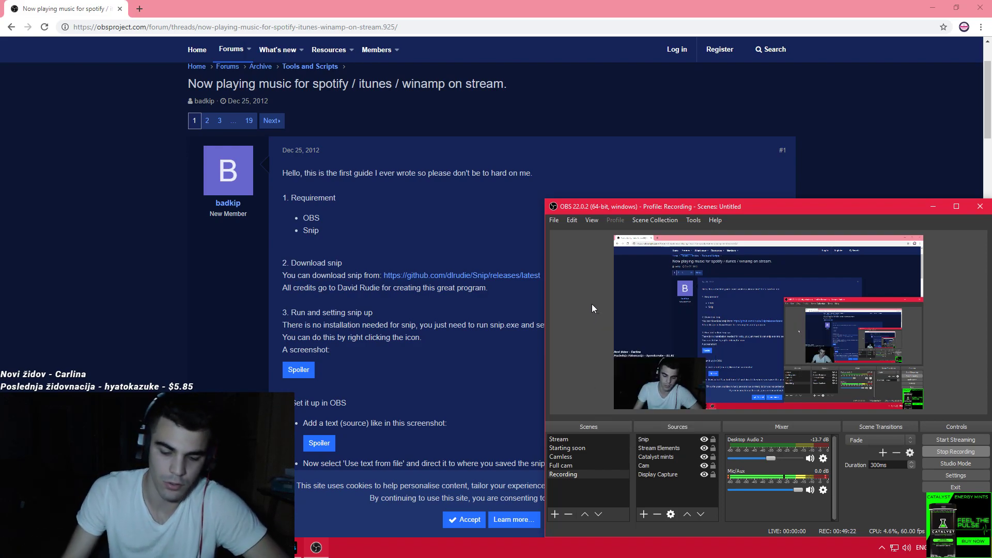